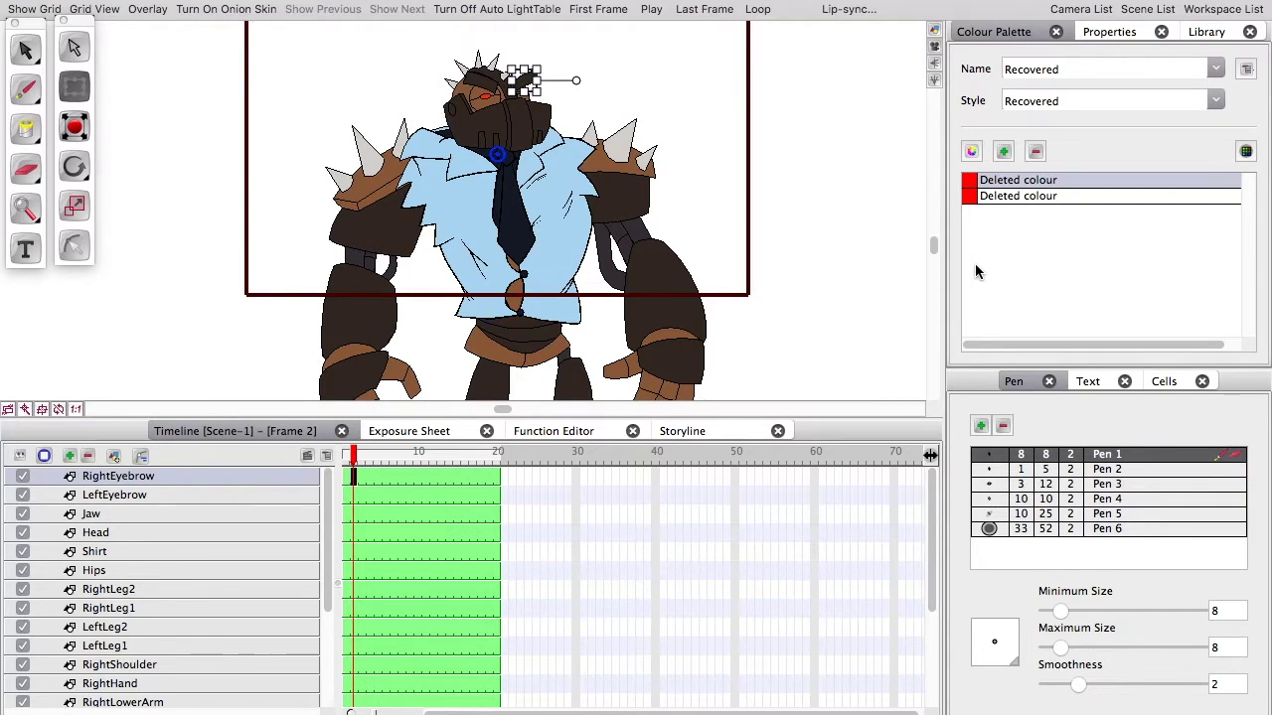
Enlarge the timeline to fit every layer, and check which leg part each LeftLeg and RightLeg layer holds
{"action": "left_click_drag", "start_coordinate": [328, 602], "coordinate": [333, 707]}
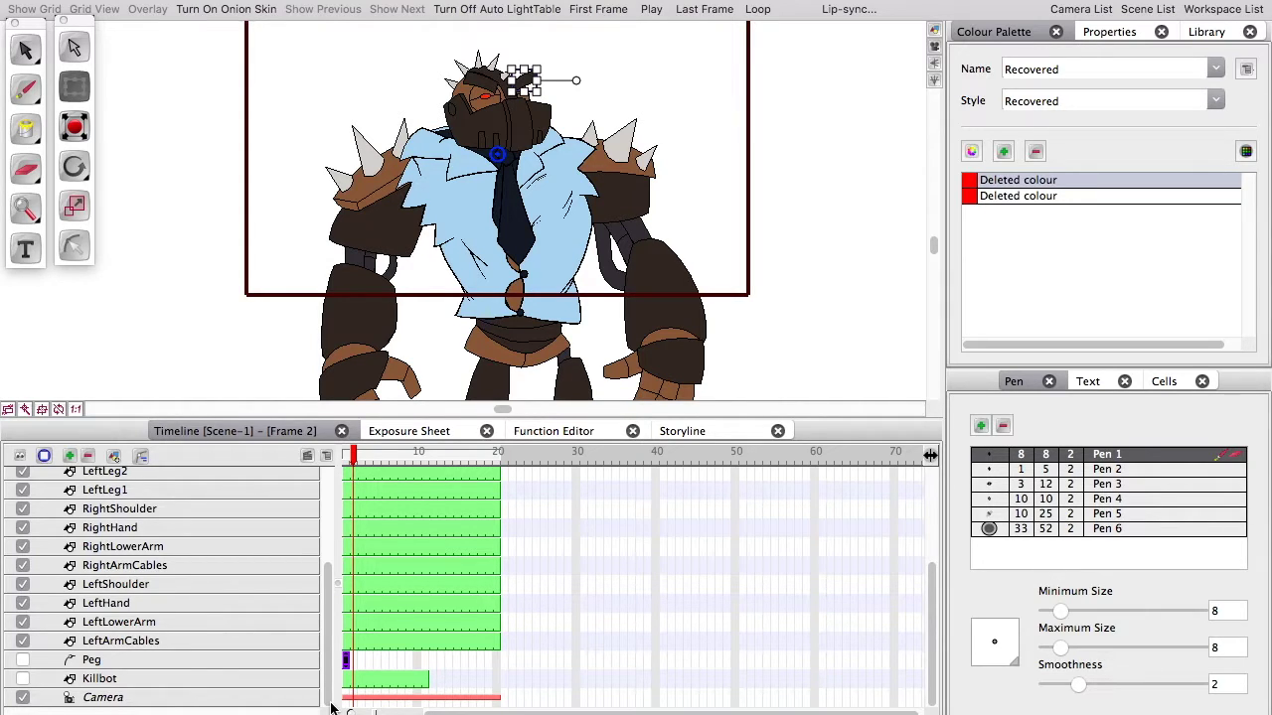
{"action": "left_click_drag", "start_coordinate": [154, 428], "coordinate": [159, 258]}
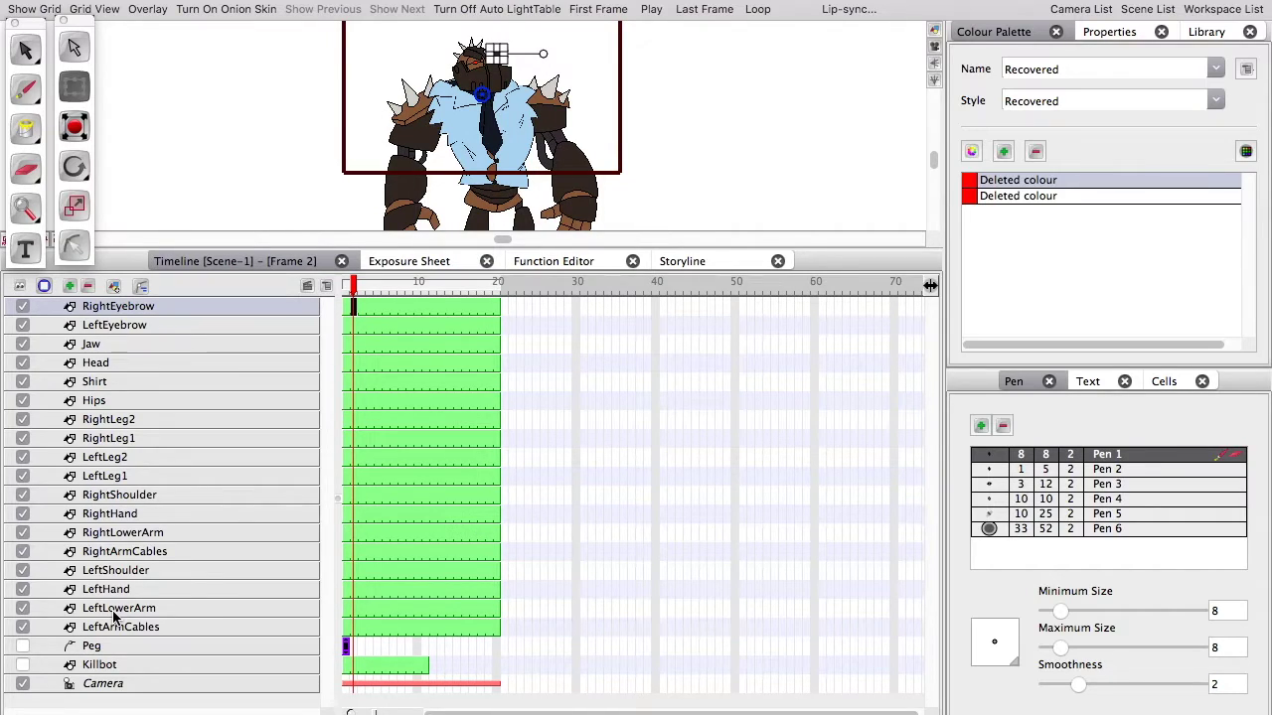
{"action": "left_click", "coordinate": [105, 476]}
{"action": "left_click", "coordinate": [73, 90]}
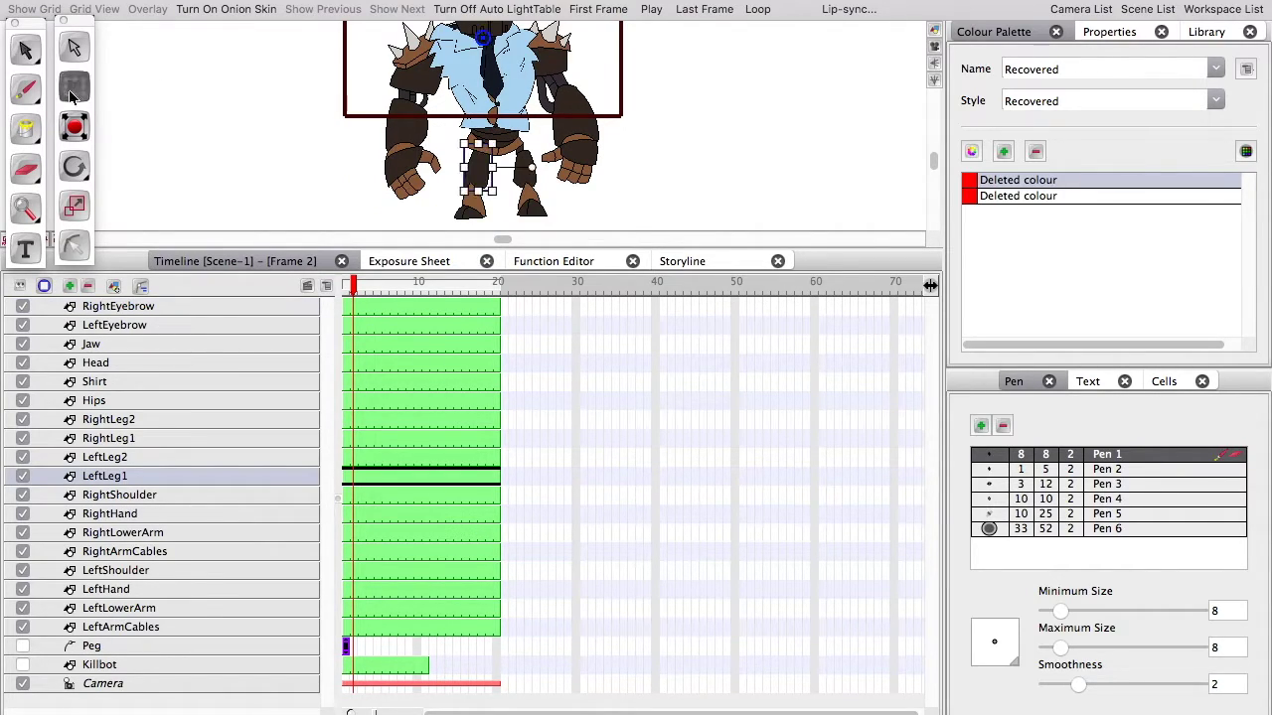
{"action": "left_click", "coordinate": [166, 437]}
{"action": "left_click", "coordinate": [172, 419]}
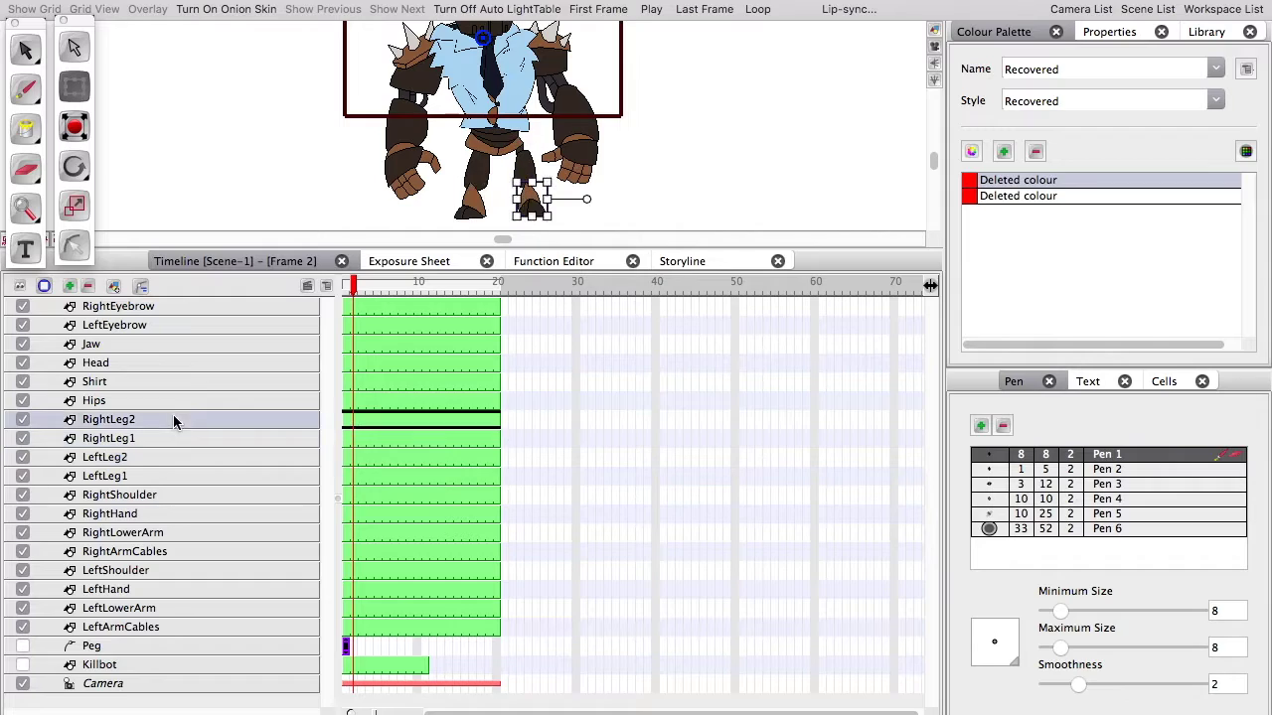
{"action": "left_click", "coordinate": [178, 457]}
{"action": "left_click", "coordinate": [249, 472]}
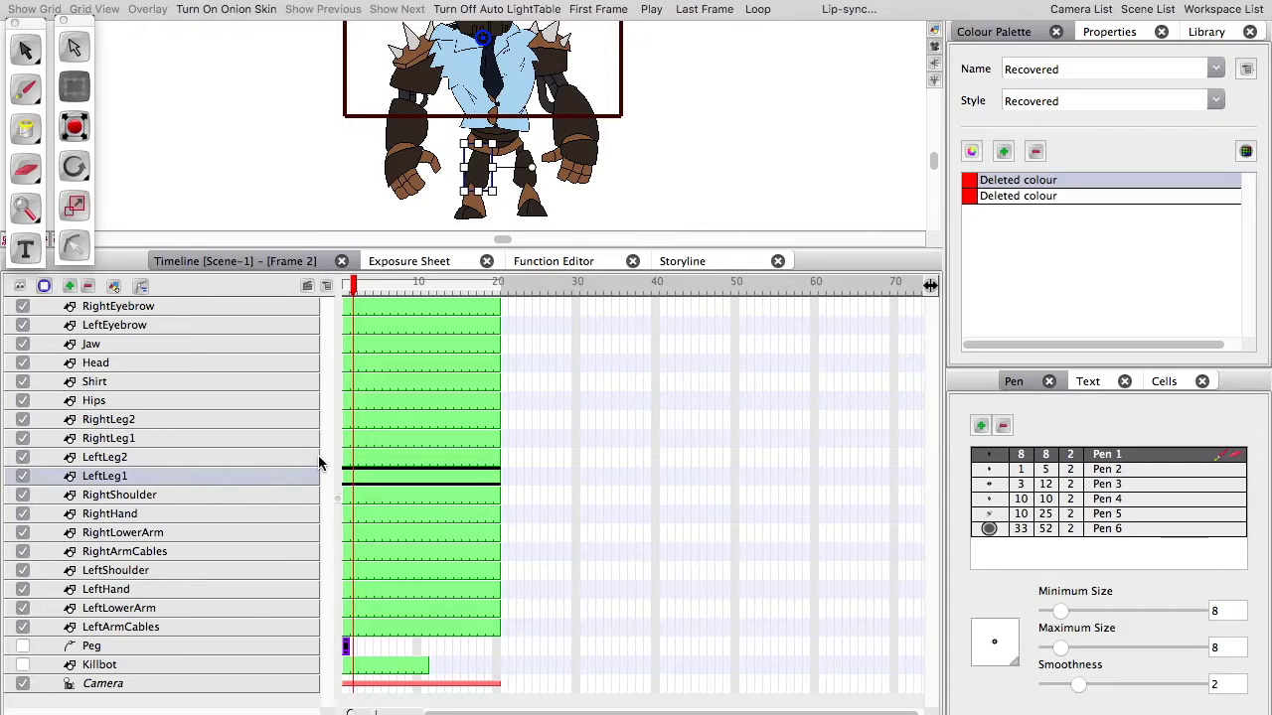
{"action": "left_click", "coordinate": [217, 457]}
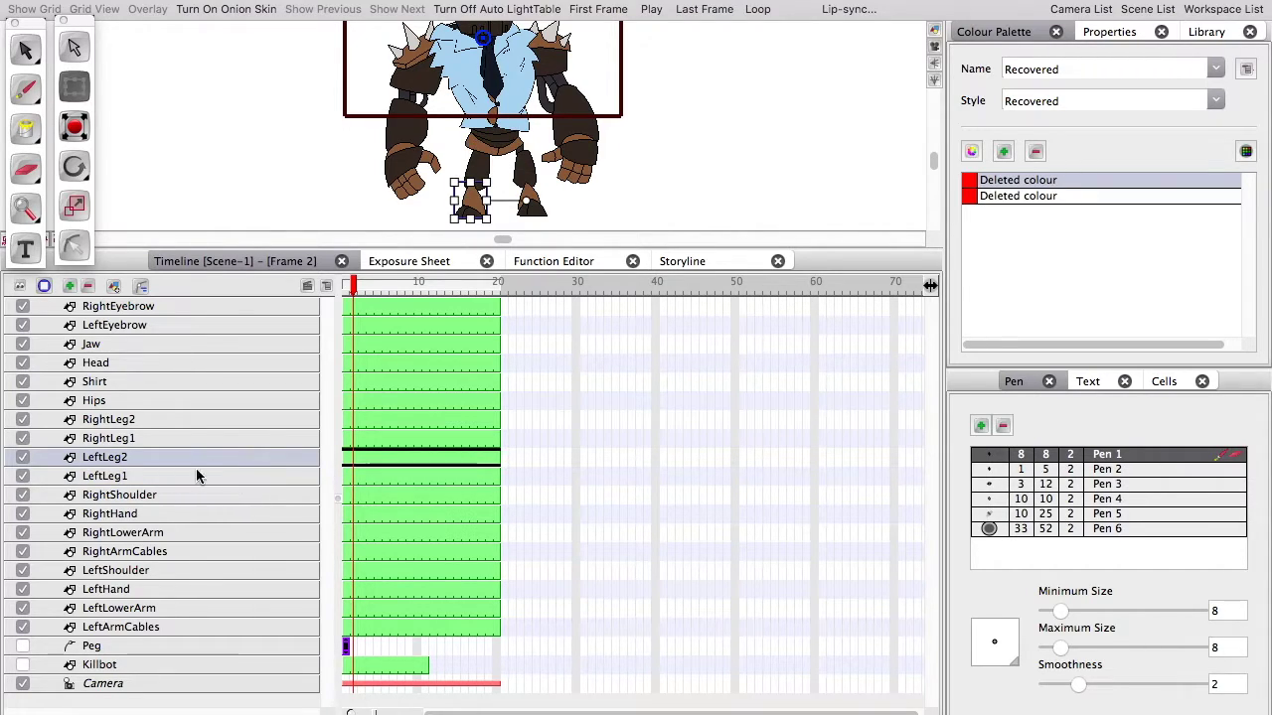
Reorder LeftLeg2 below LeftLeg1 and attach it to LeftLeg1 as a child layer
{"action": "left_click", "coordinate": [151, 479]}
{"action": "left_click", "coordinate": [179, 462]}
{"action": "left_click_drag", "start_coordinate": [130, 461], "coordinate": [98, 479]}
{"action": "mouse_move", "coordinate": [93, 511]}
{"action": "left_mouse_down"}
{"action": "mouse_move", "coordinate": [91, 485]}
{"action": "mouse_move", "coordinate": [95, 495]}
{"action": "left_mouse_up"}
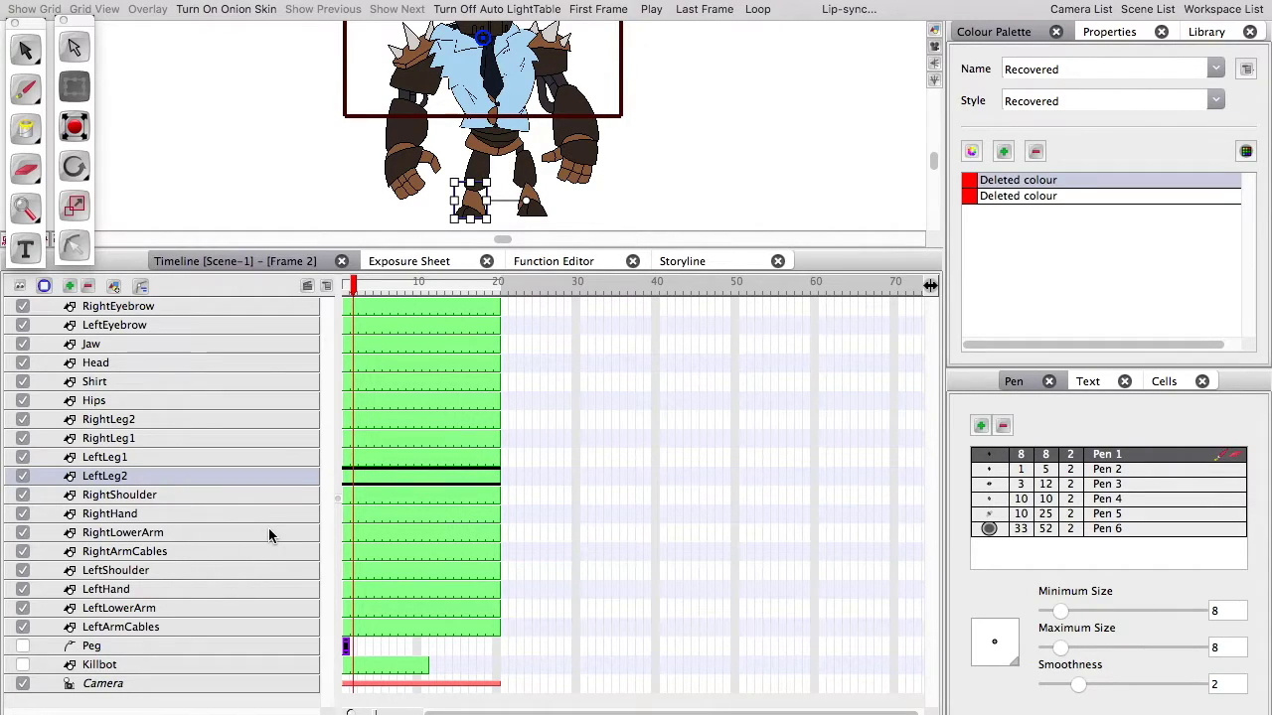
{"action": "left_click_drag", "start_coordinate": [109, 485], "coordinate": [111, 464]}
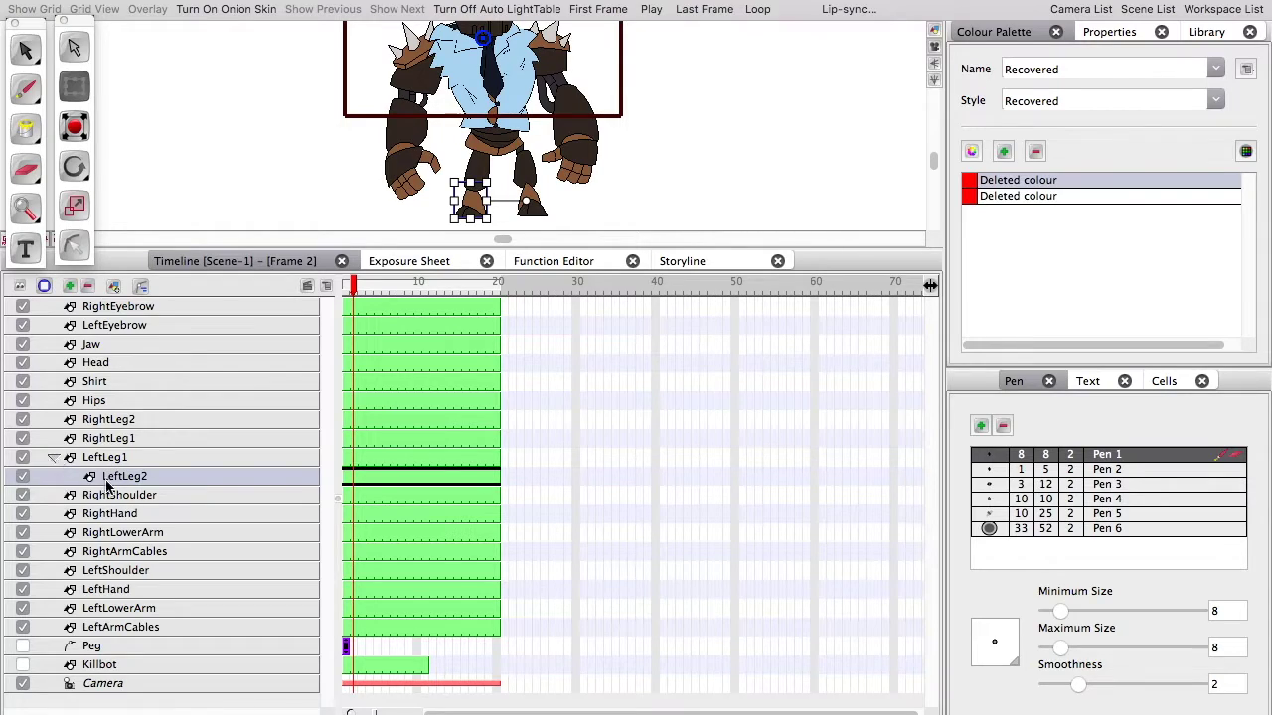
{"action": "left_click", "coordinate": [54, 458]}
{"action": "left_click", "coordinate": [53, 459]}
Test the leg hierarchy by moving LeftLeg1 off the body and LeftLeg2 on its own, and undo both moves
{"action": "key", "text": "Up"}
{"action": "key", "text": "Up"}
{"action": "key", "text": "Down"}
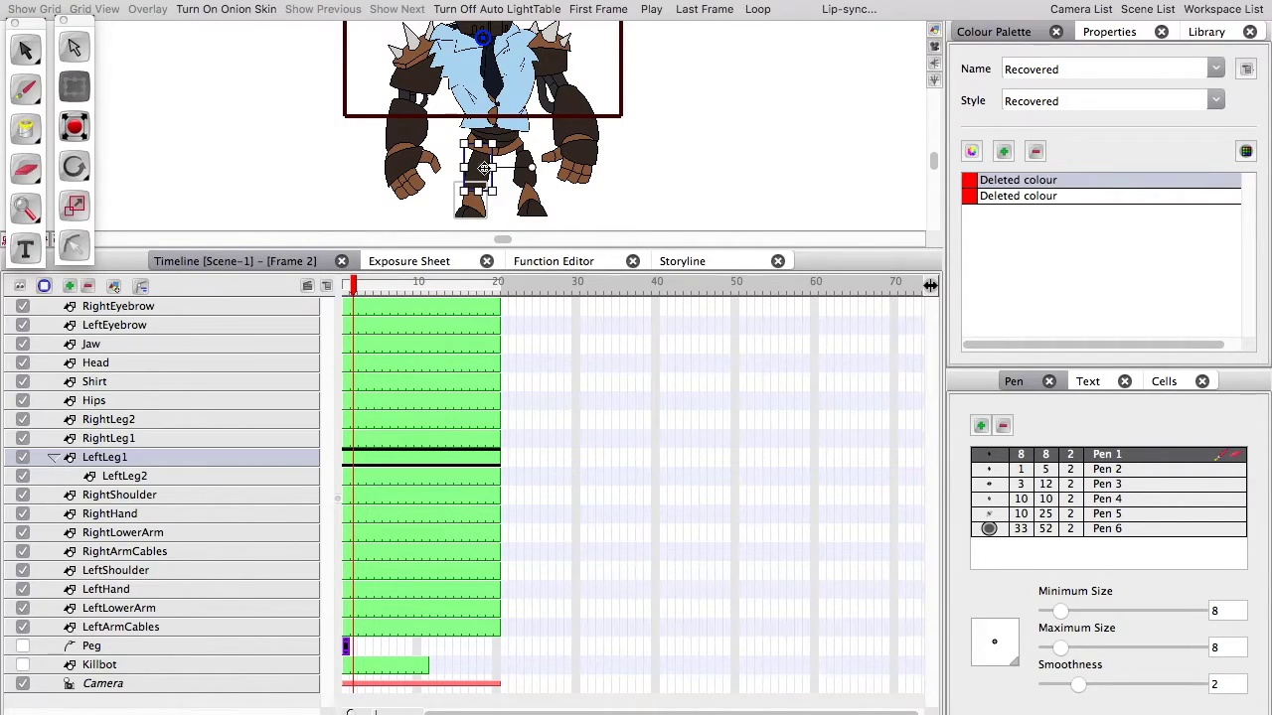
{"action": "mouse_move", "coordinate": [479, 167]}
{"action": "left_mouse_down"}
{"action": "mouse_move", "coordinate": [461, 135]}
{"action": "mouse_move", "coordinate": [198, 154]}
{"action": "mouse_move", "coordinate": [260, 80]}
{"action": "mouse_move", "coordinate": [226, 117]}
{"action": "mouse_move", "coordinate": [206, 100]}
{"action": "left_mouse_up"}
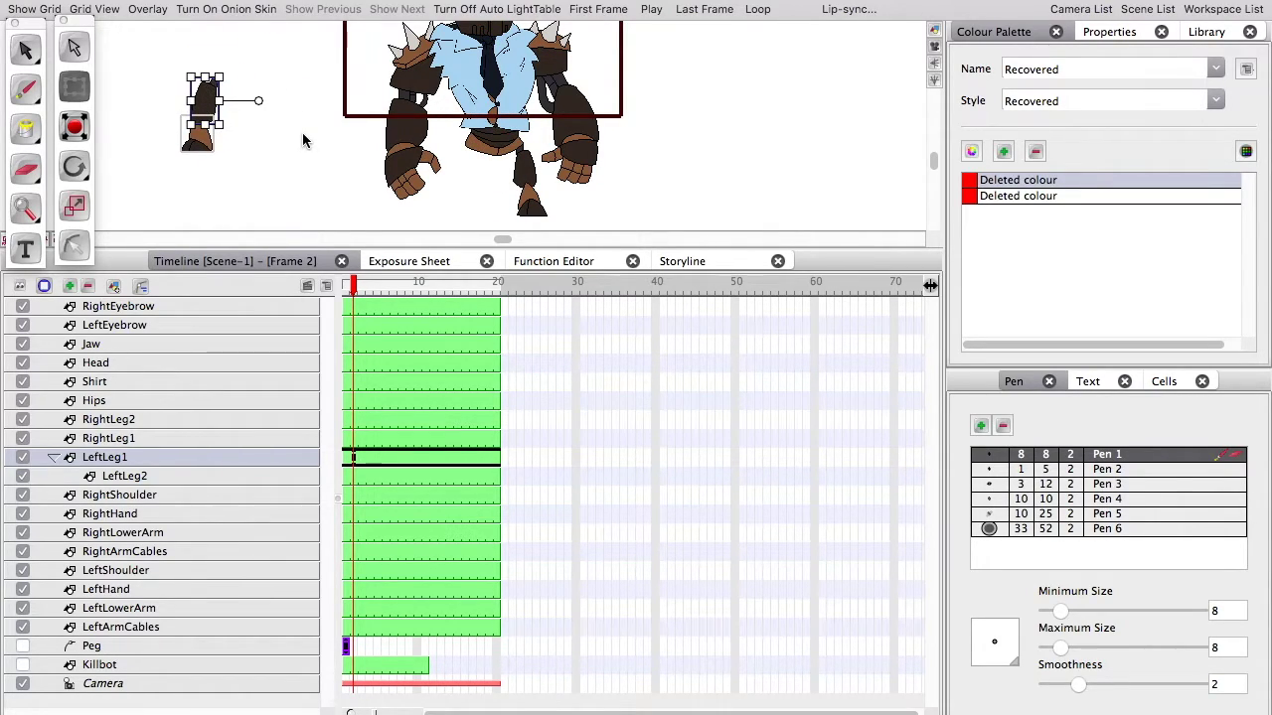
{"action": "left_click", "coordinate": [203, 136]}
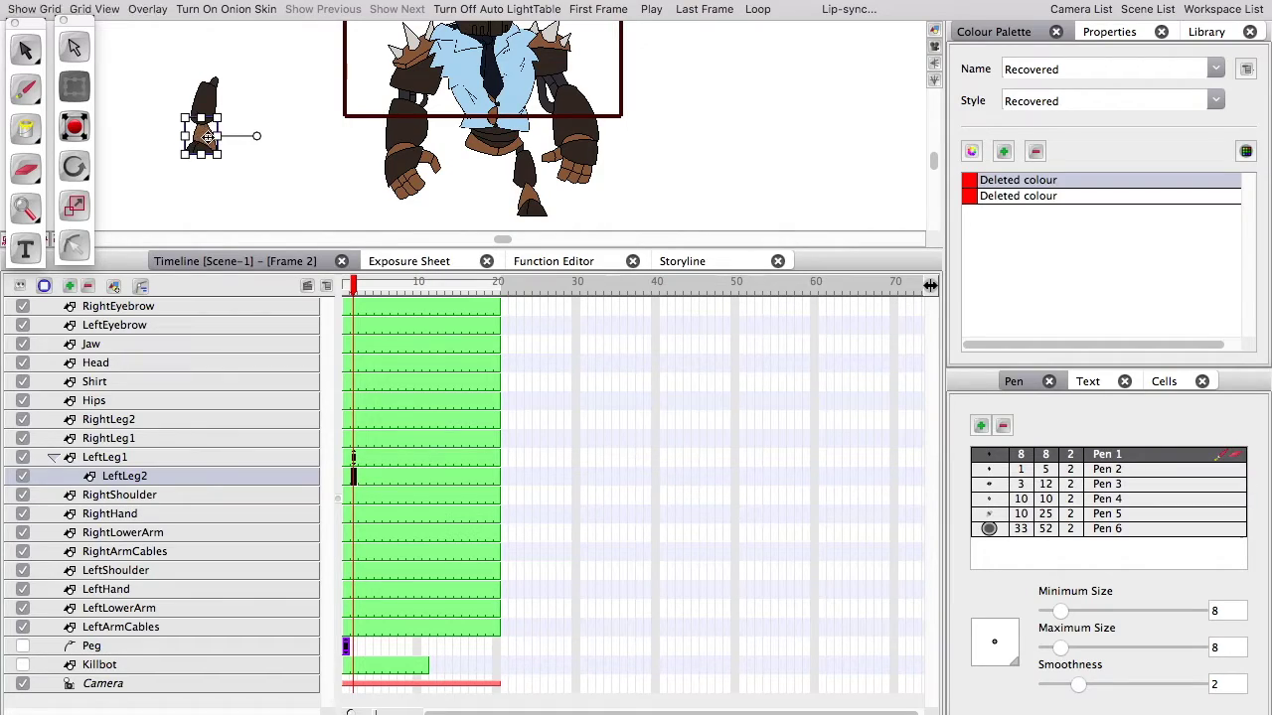
{"action": "left_click_drag", "start_coordinate": [202, 137], "coordinate": [303, 178]}
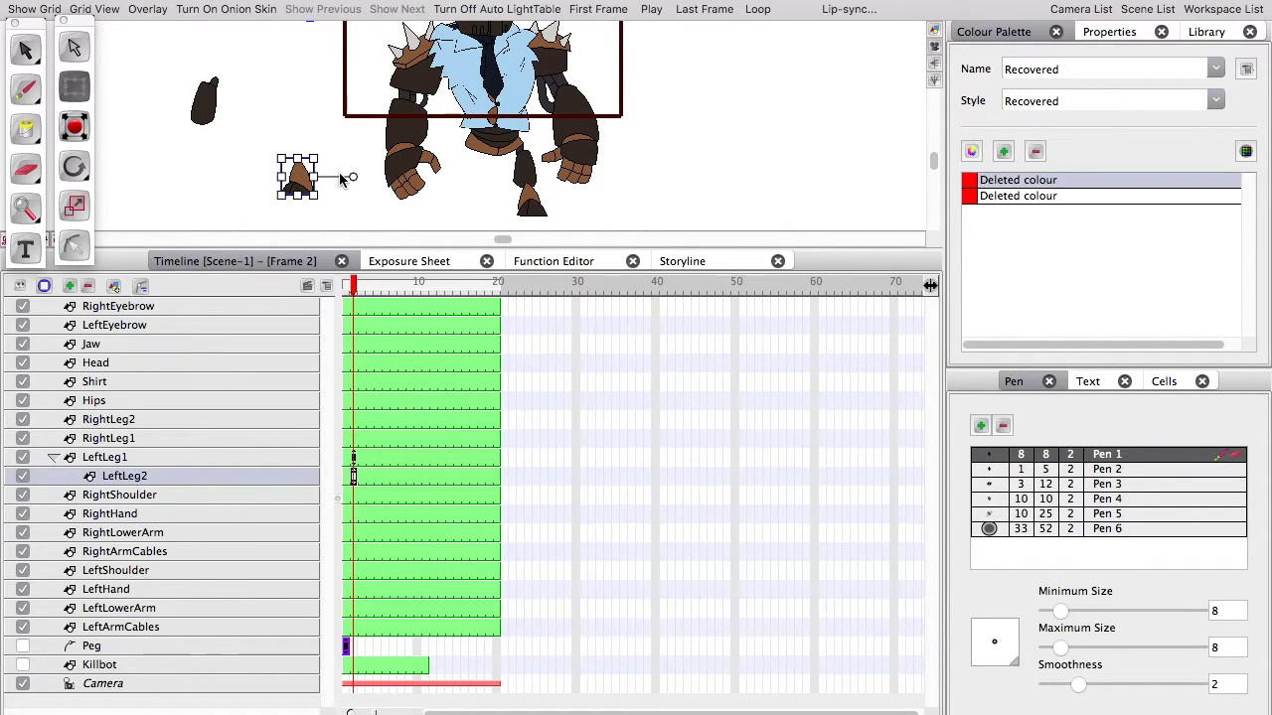
{"action": "key", "text": "super+z"}
{"action": "key", "text": "super+z"}
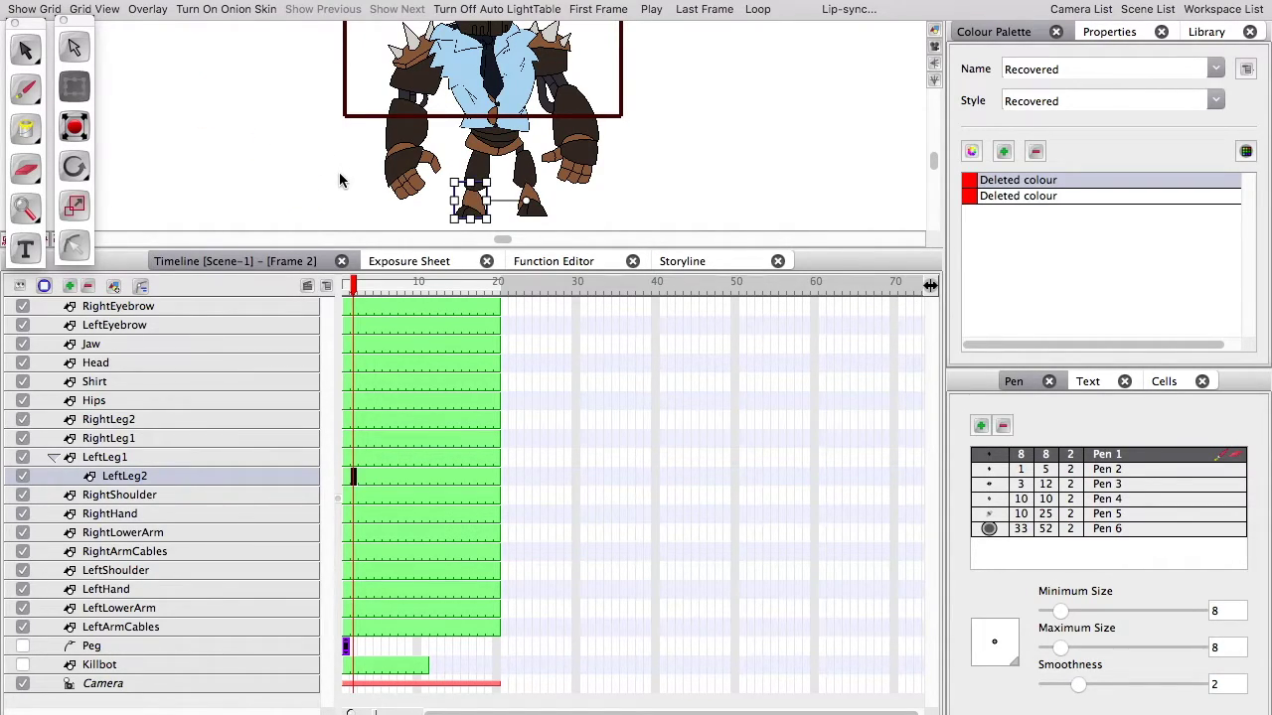
Build the right arm hierarchy by nesting RightArmCables under RightShoulder, RightLowerArm under RightArmCables, and RightHand under RightLowerArm
{"action": "left_click", "coordinate": [171, 494]}
{"action": "left_click", "coordinate": [191, 548]}
{"action": "left_click", "coordinate": [141, 496]}
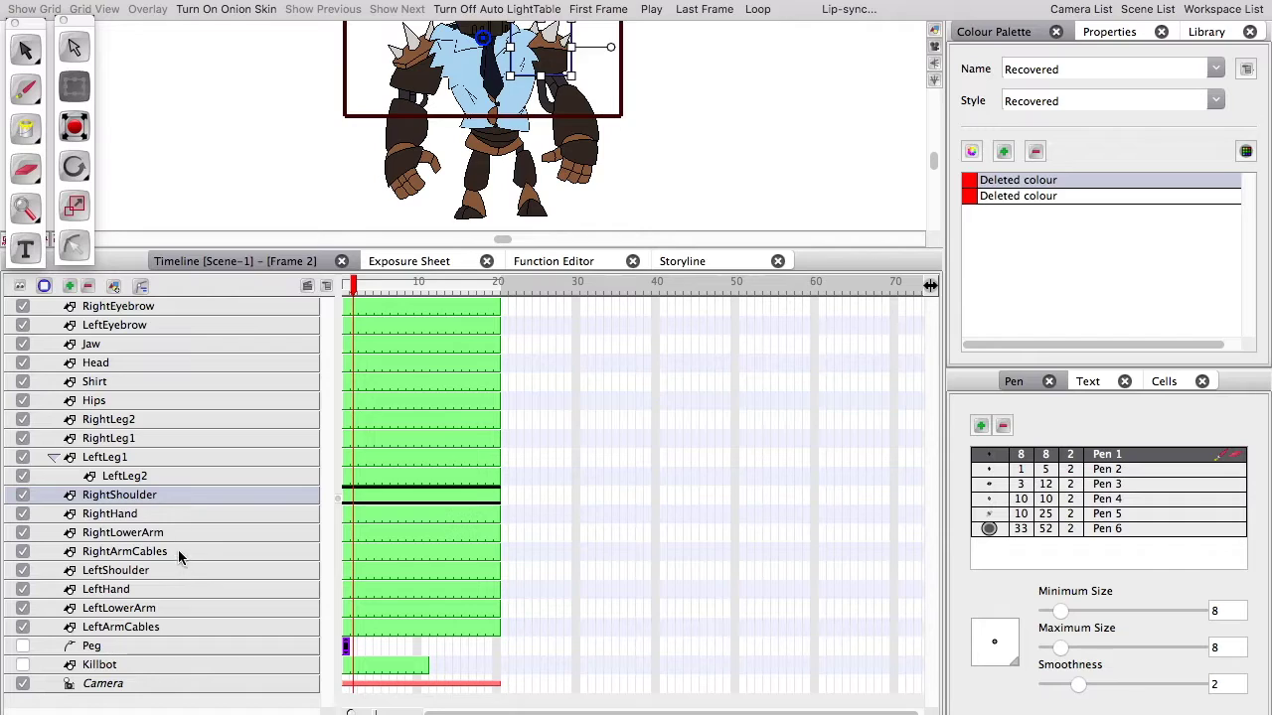
{"action": "left_click_drag", "start_coordinate": [182, 554], "coordinate": [115, 503]}
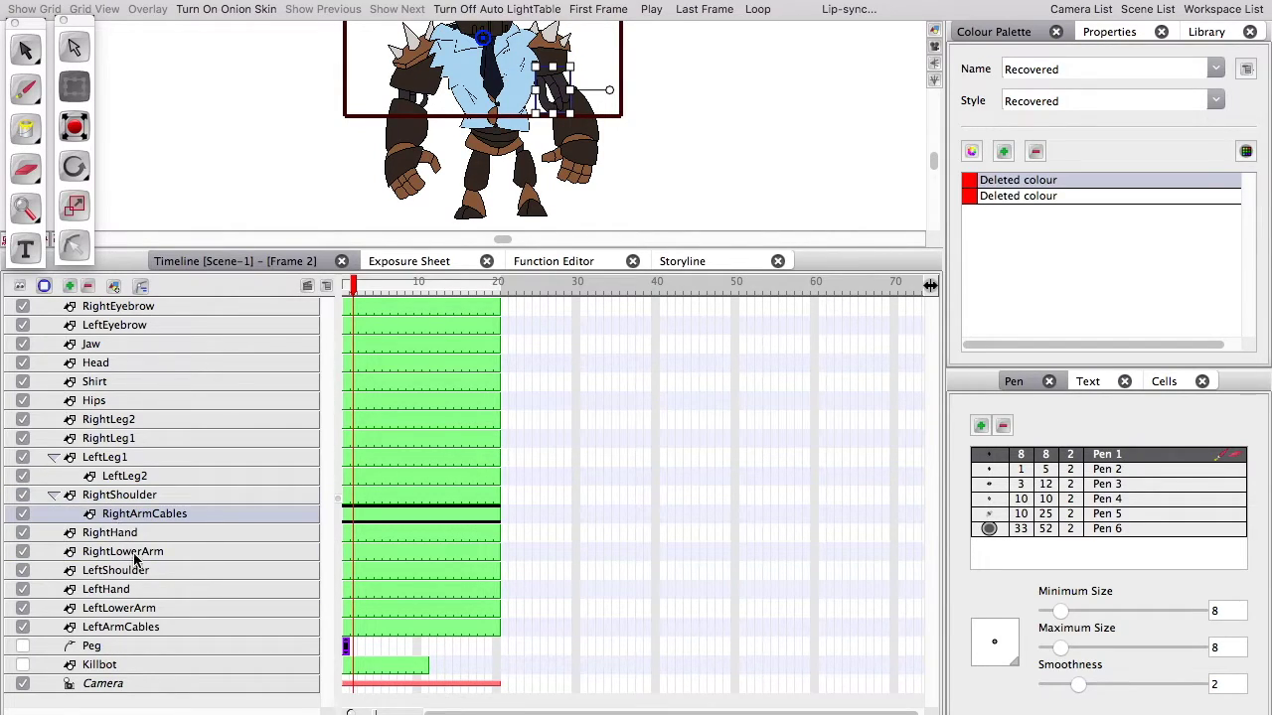
{"action": "left_click", "coordinate": [127, 554]}
{"action": "left_click_drag", "start_coordinate": [127, 556], "coordinate": [120, 513]}
{"action": "left_click", "coordinate": [116, 556]}
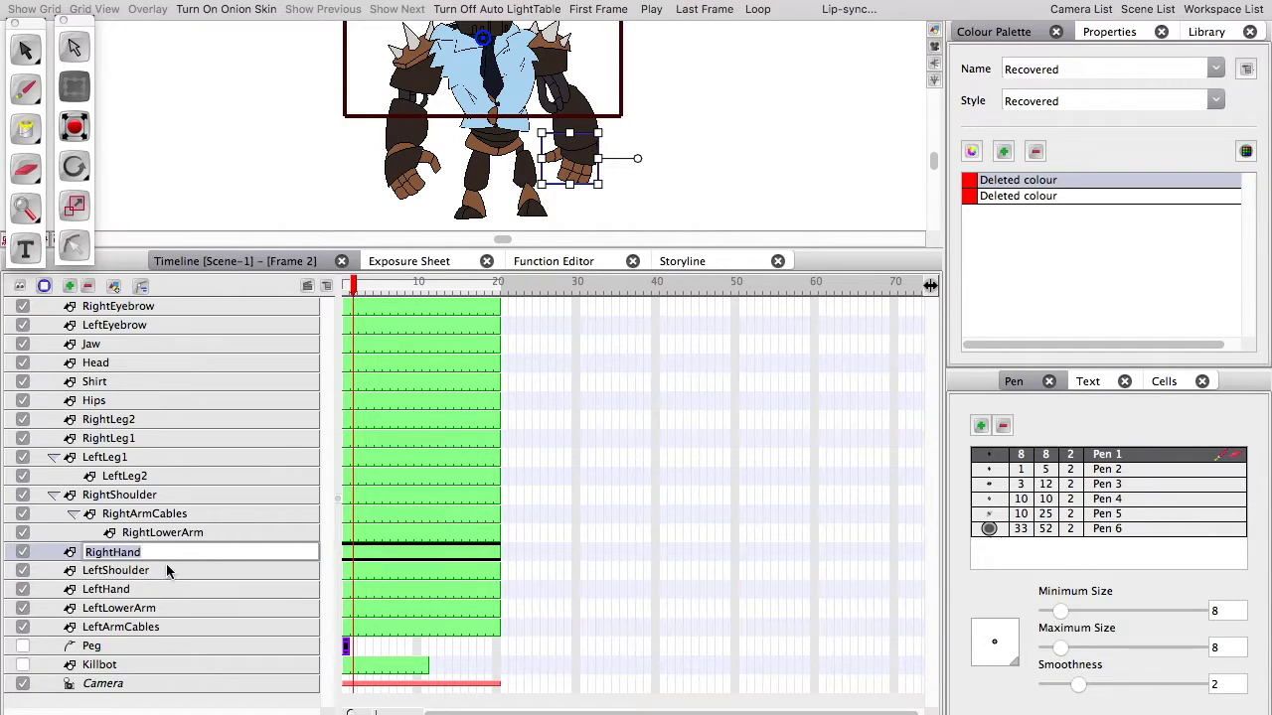
{"action": "left_click_drag", "start_coordinate": [154, 554], "coordinate": [171, 535]}
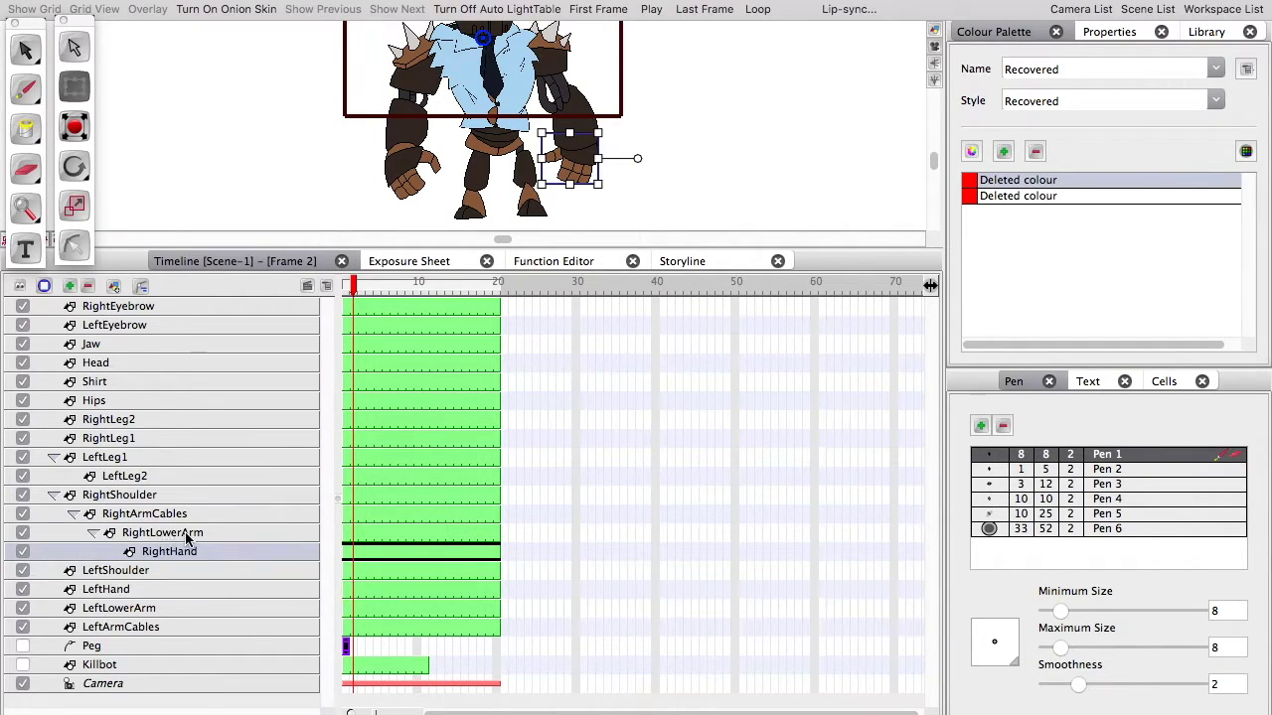
Build the left arm hierarchy by nesting LeftArmCables under LeftShoulder, LeftLowerArm under LeftArmCables, and LeftHand under LeftLowerArm
{"action": "left_click", "coordinate": [121, 572]}
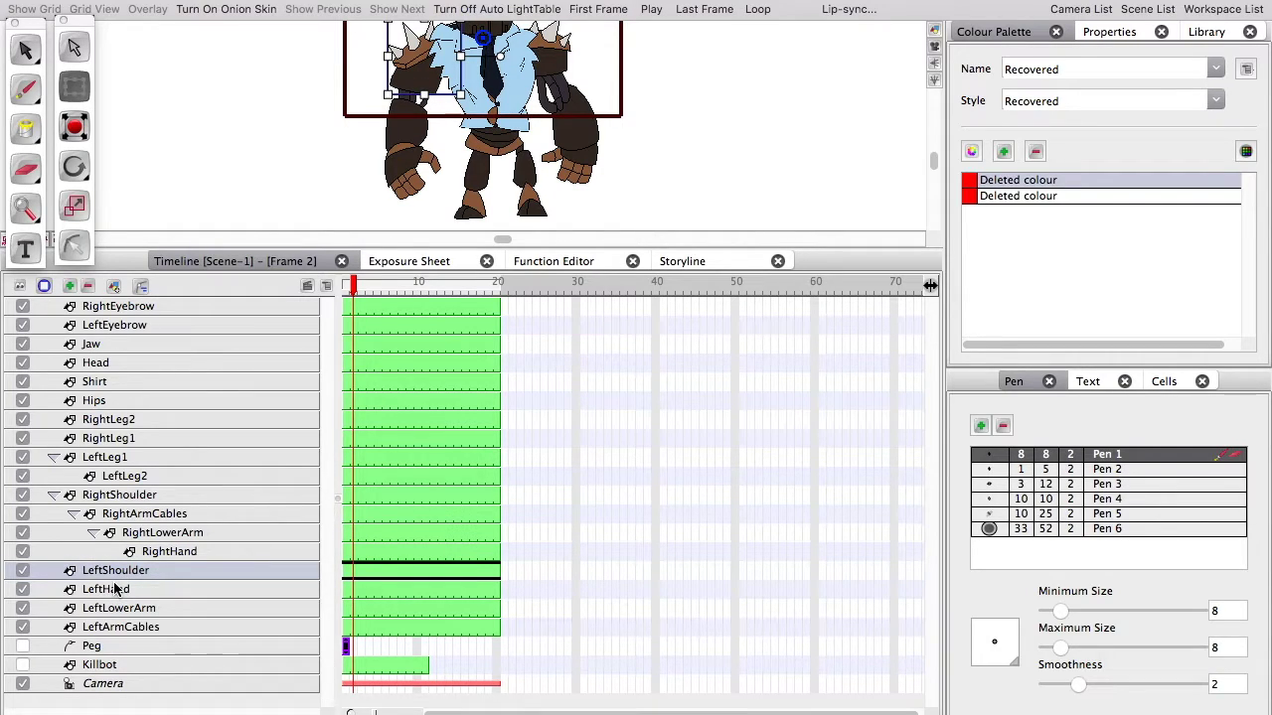
{"action": "left_click_drag", "start_coordinate": [131, 629], "coordinate": [129, 576]}
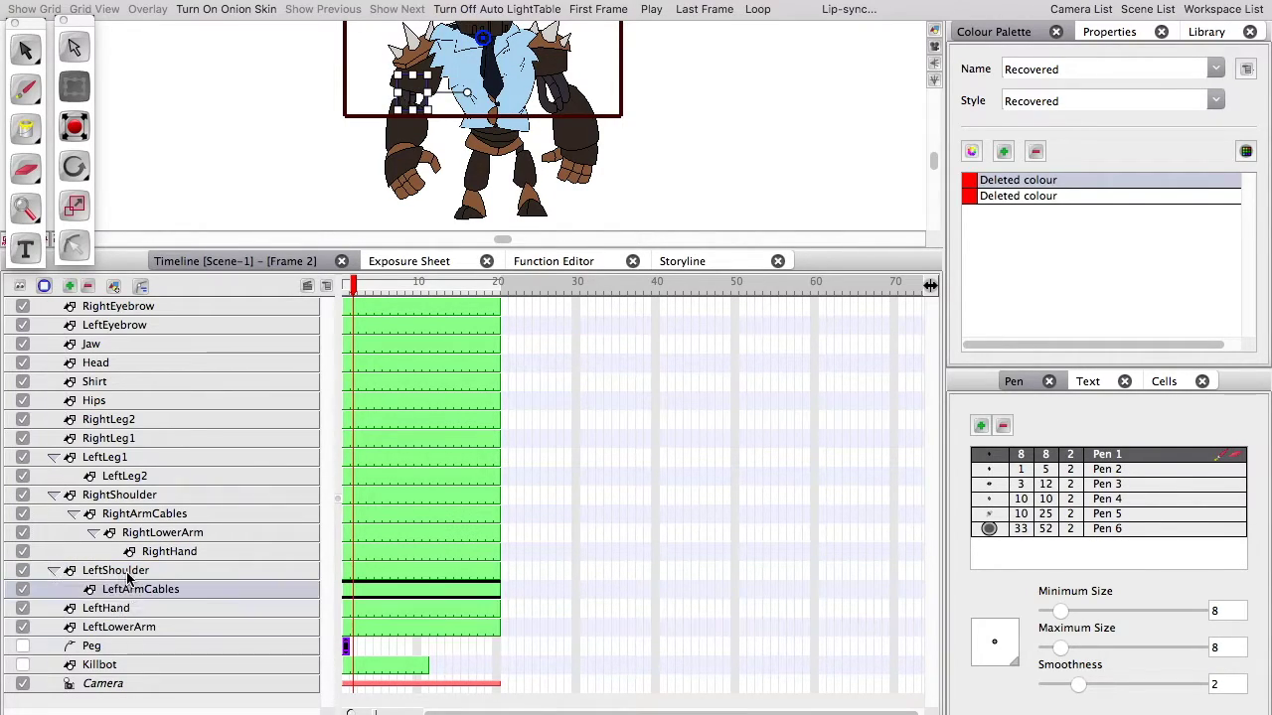
{"action": "left_click_drag", "start_coordinate": [124, 626], "coordinate": [174, 614]}
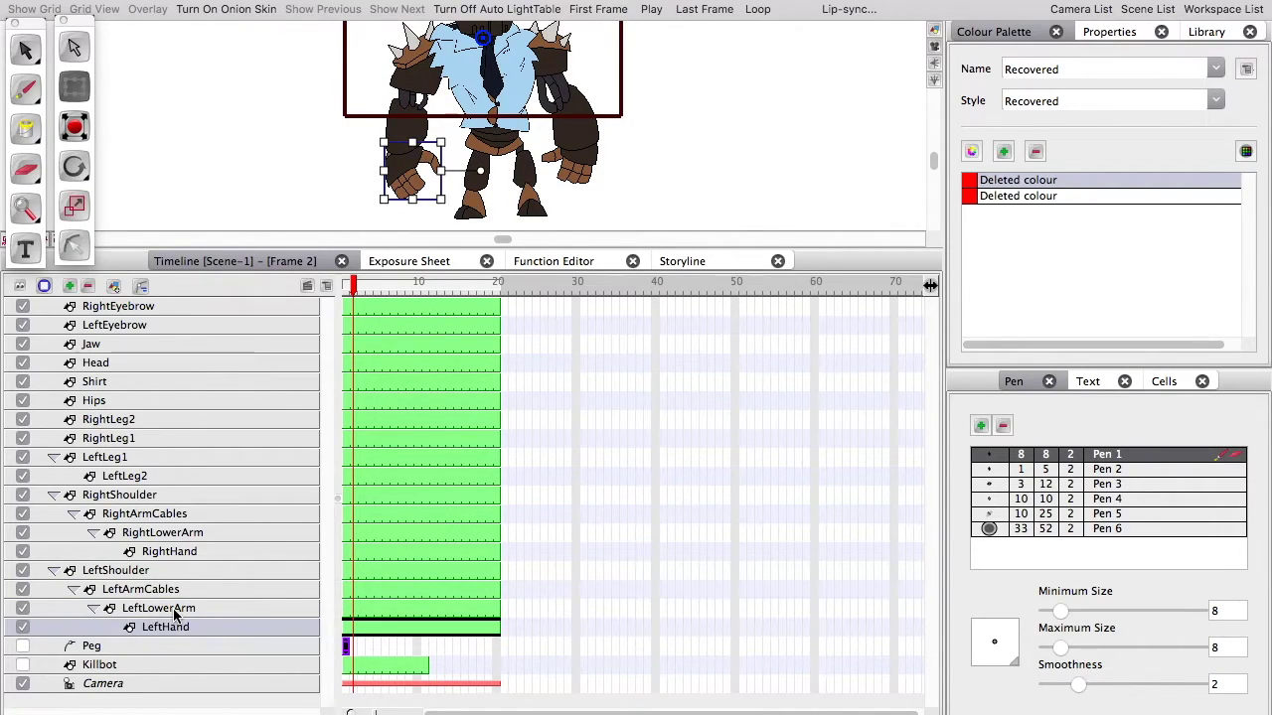
Attach RightLeg2 to RightLeg1 and Hips to Shirt as child layers
{"action": "left_click_drag", "start_coordinate": [139, 419], "coordinate": [105, 446]}
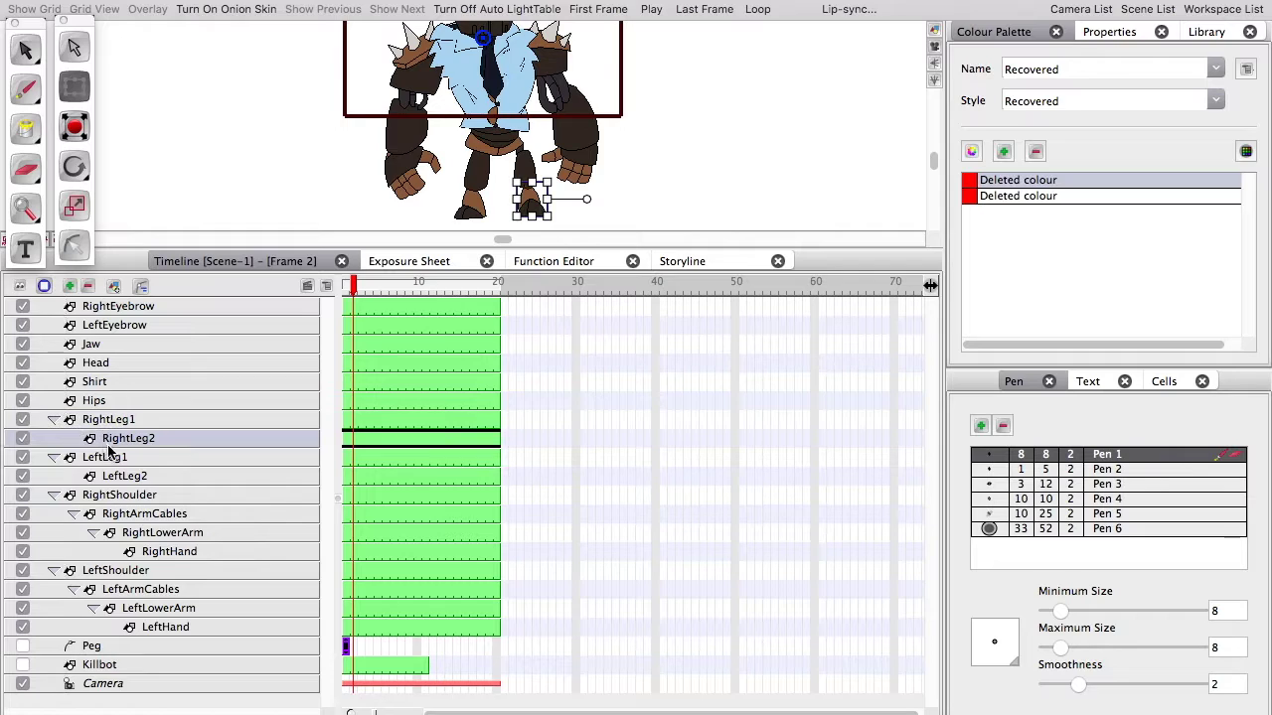
{"action": "left_click", "coordinate": [156, 420]}
{"action": "left_click_drag", "start_coordinate": [111, 401], "coordinate": [96, 389]}
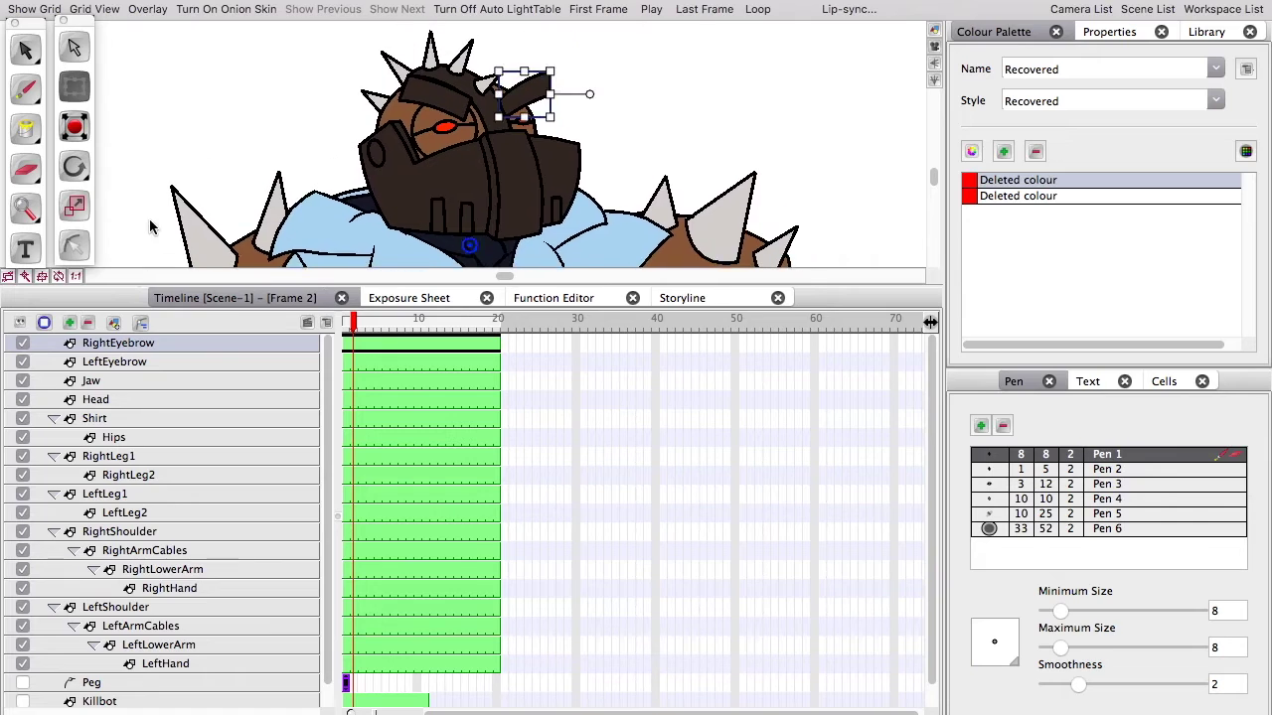
{"action": "left_click_drag", "start_coordinate": [169, 208], "coordinate": [145, 222]}
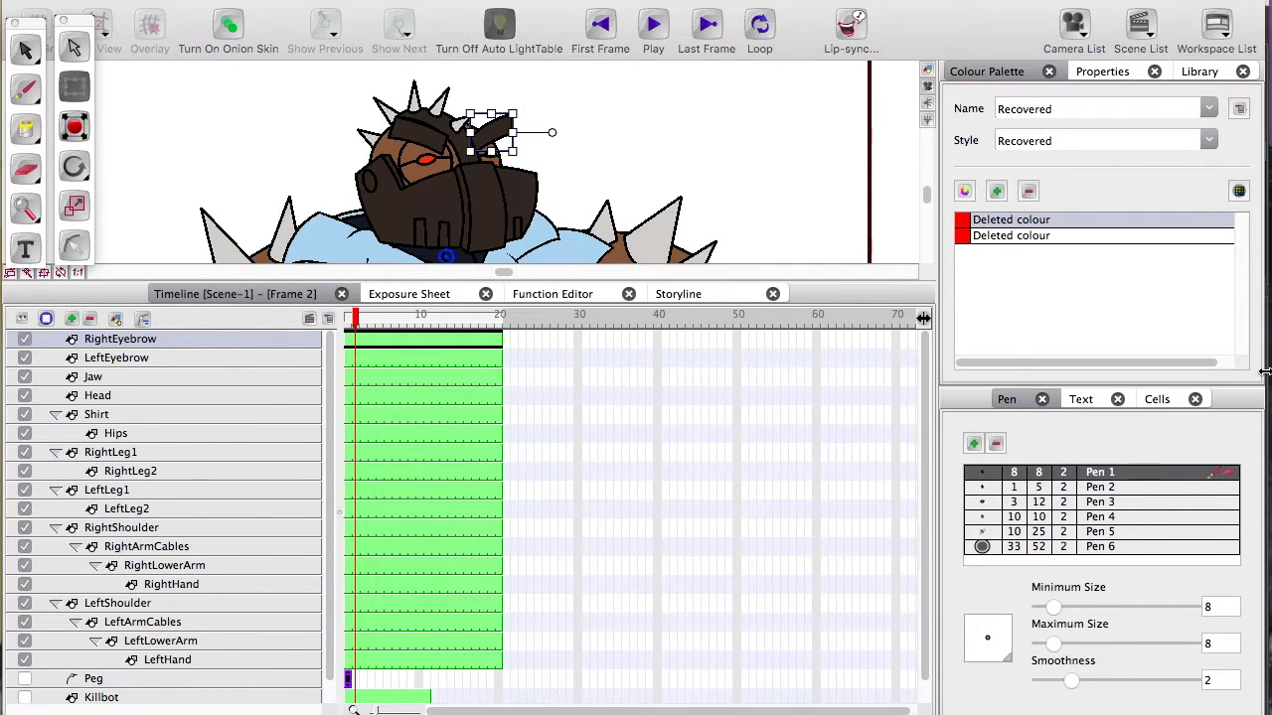
Add one new peg element named killbot 2 to the timeline
{"action": "left_click", "coordinate": [72, 319]}
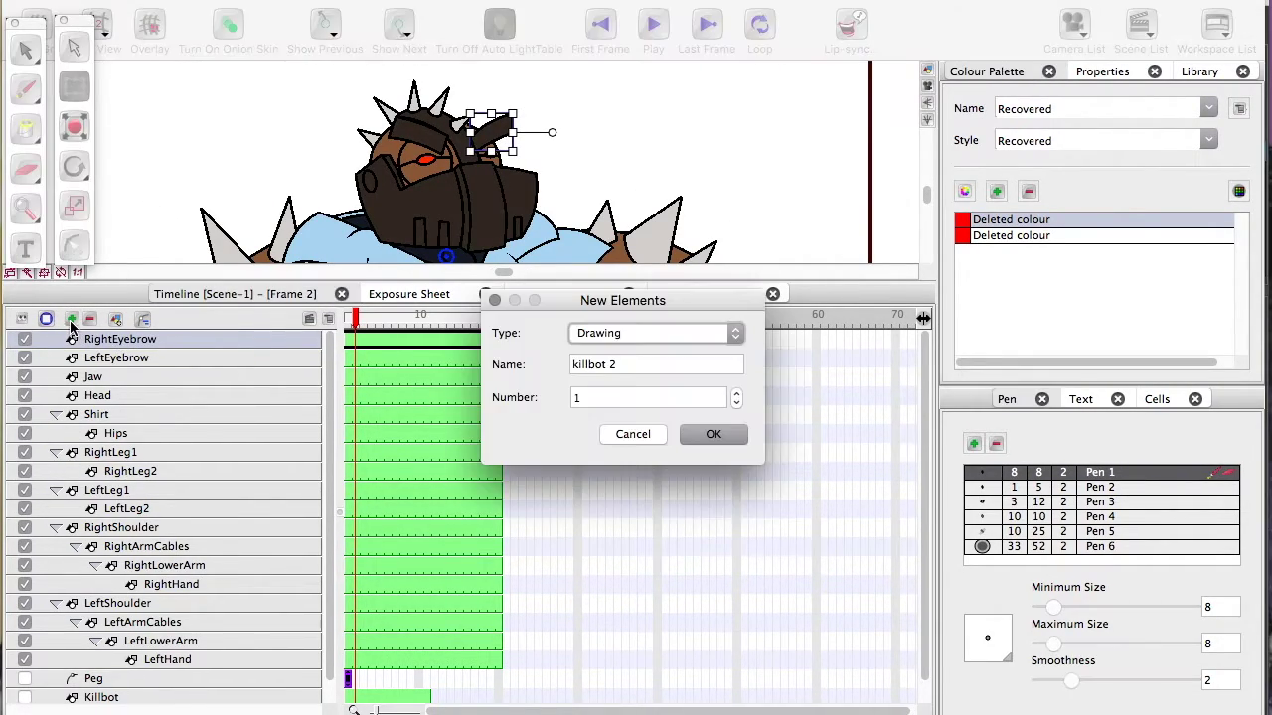
{"action": "left_click", "coordinate": [599, 337]}
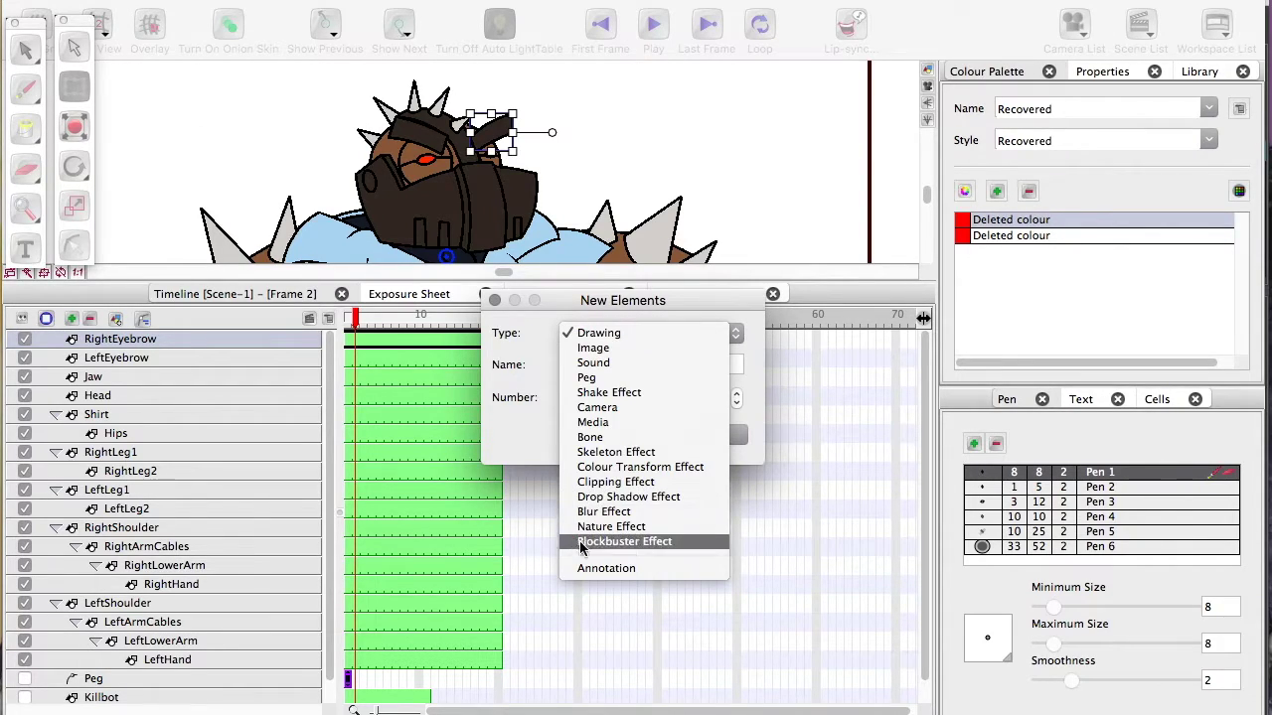
{"action": "left_click", "coordinate": [585, 380]}
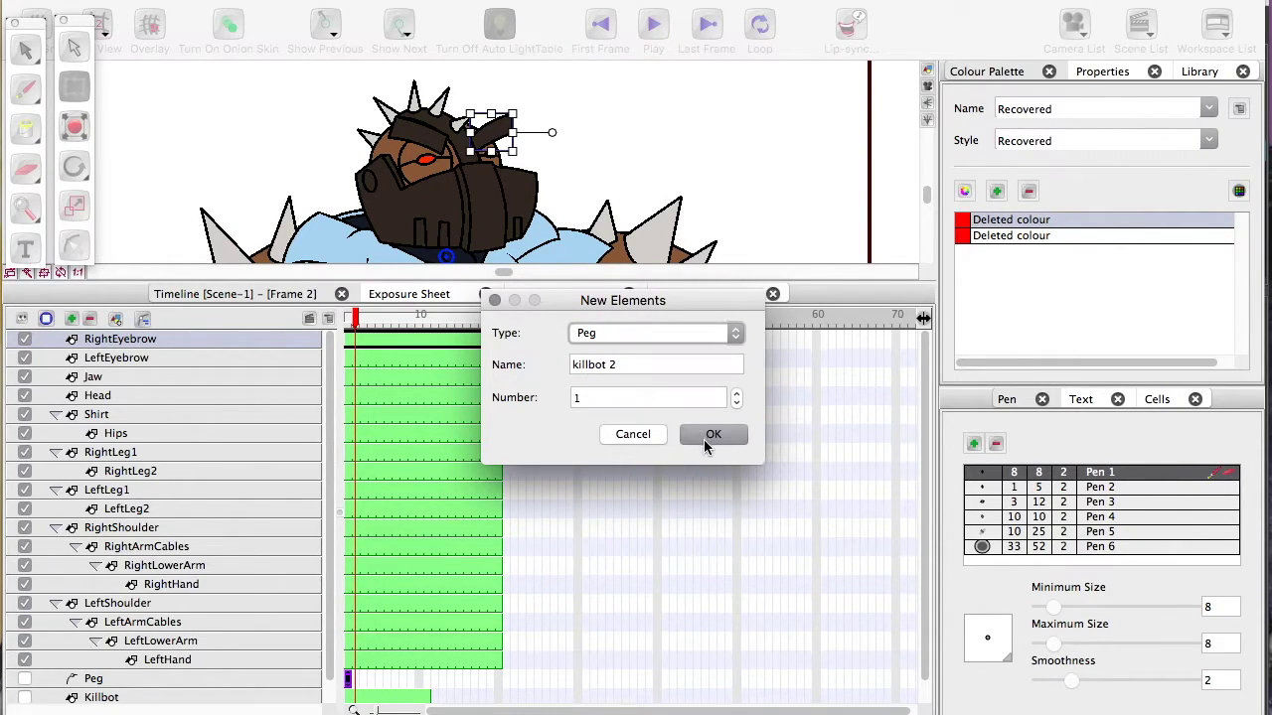
{"action": "left_click", "coordinate": [706, 437]}
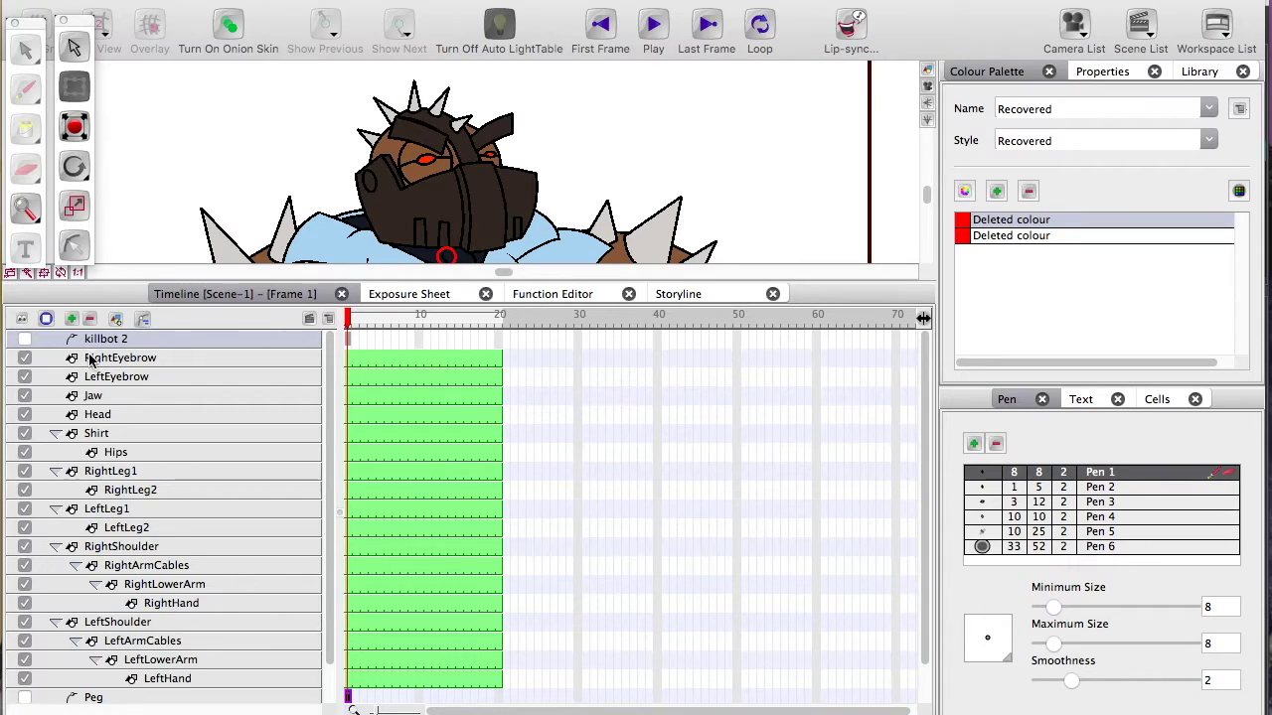
Attach the RightEyebrow, LeftEyebrow, Jaw and Head layers together to the killbot 2 peg
{"action": "left_click", "coordinate": [186, 361]}
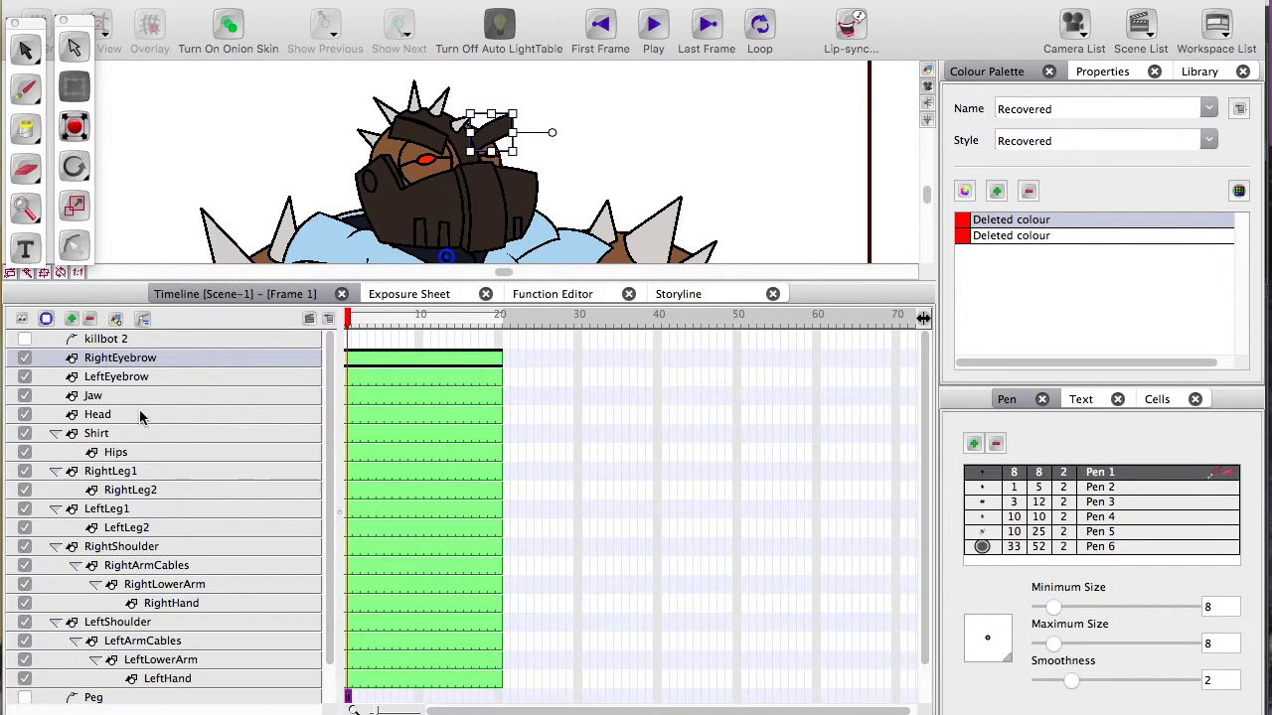
{"action": "left_click", "coordinate": [176, 410], "text": "shift"}
{"action": "left_click_drag", "start_coordinate": [103, 357], "coordinate": [96, 340]}
{"action": "left_click_drag", "start_coordinate": [468, 339], "coordinate": [379, 342]}
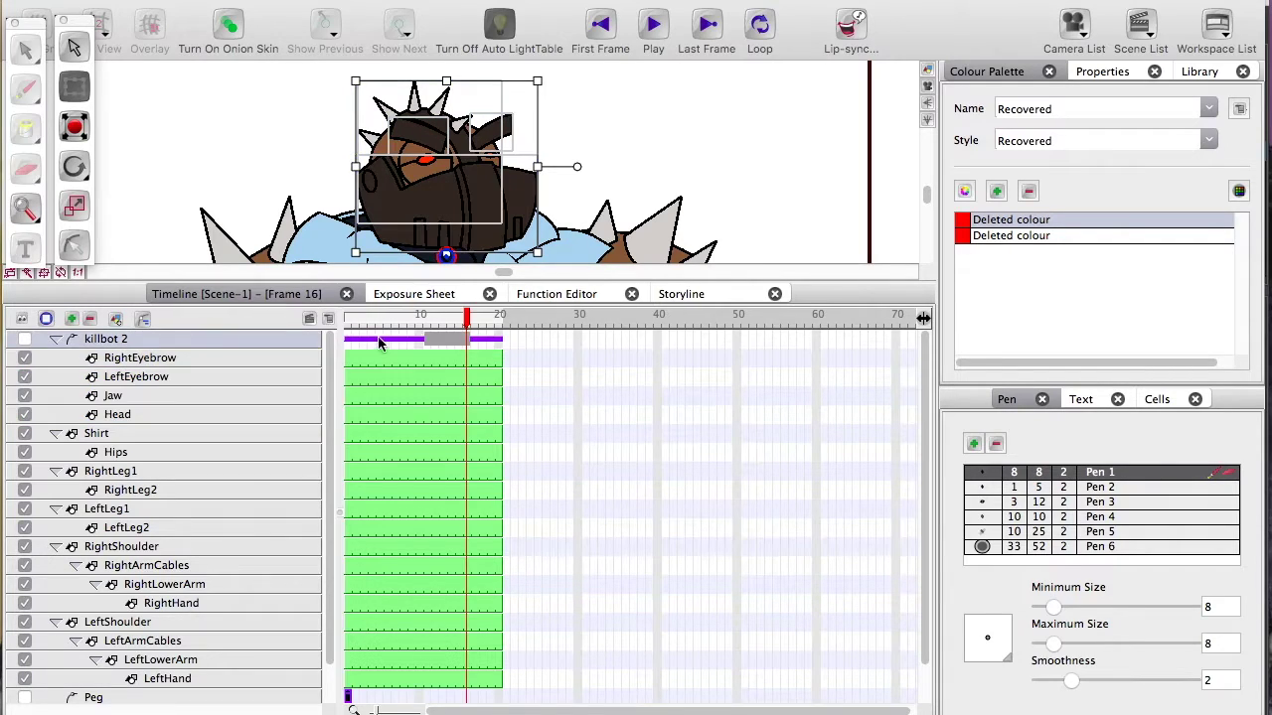
{"action": "left_click", "coordinate": [554, 395]}
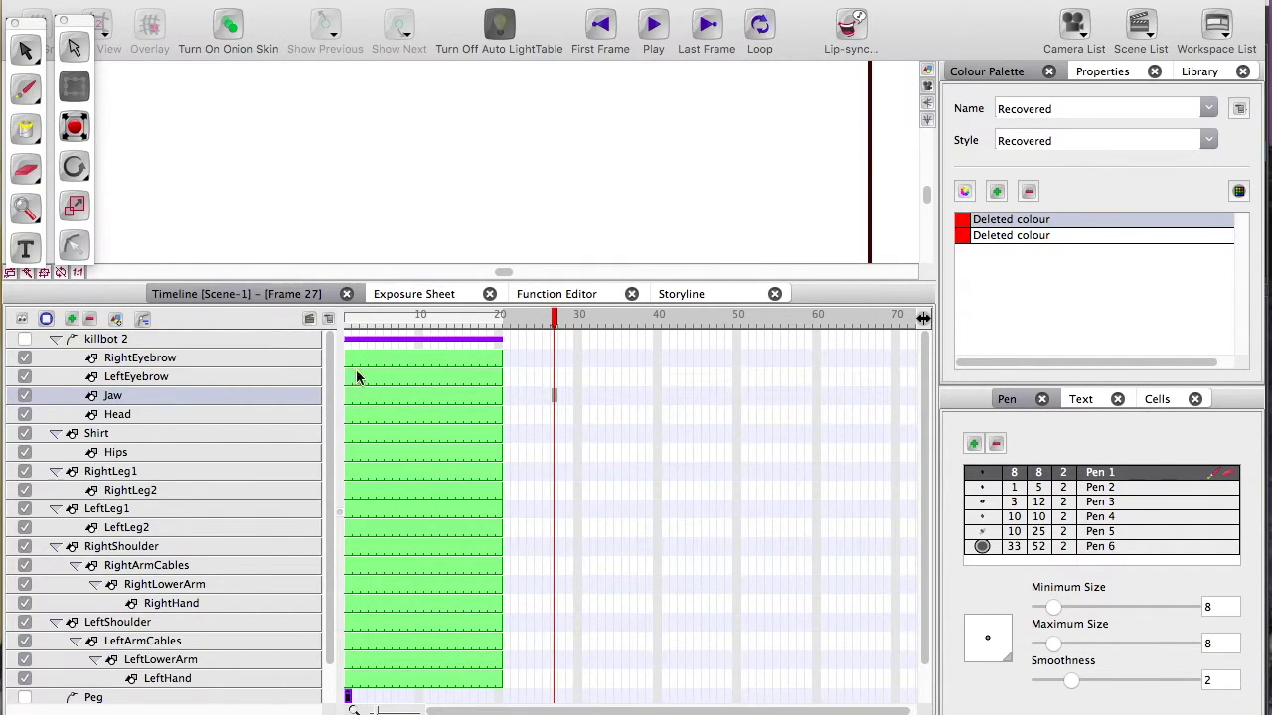
Collapse the killbot 2, Shirt, RightLeg1, LeftLeg1, RightShoulder and LeftShoulder groups in the timeline, and return to frame 1
{"action": "scroll", "coordinate": [372, 634], "scroll_direction": "down", "scroll_amount": 1}
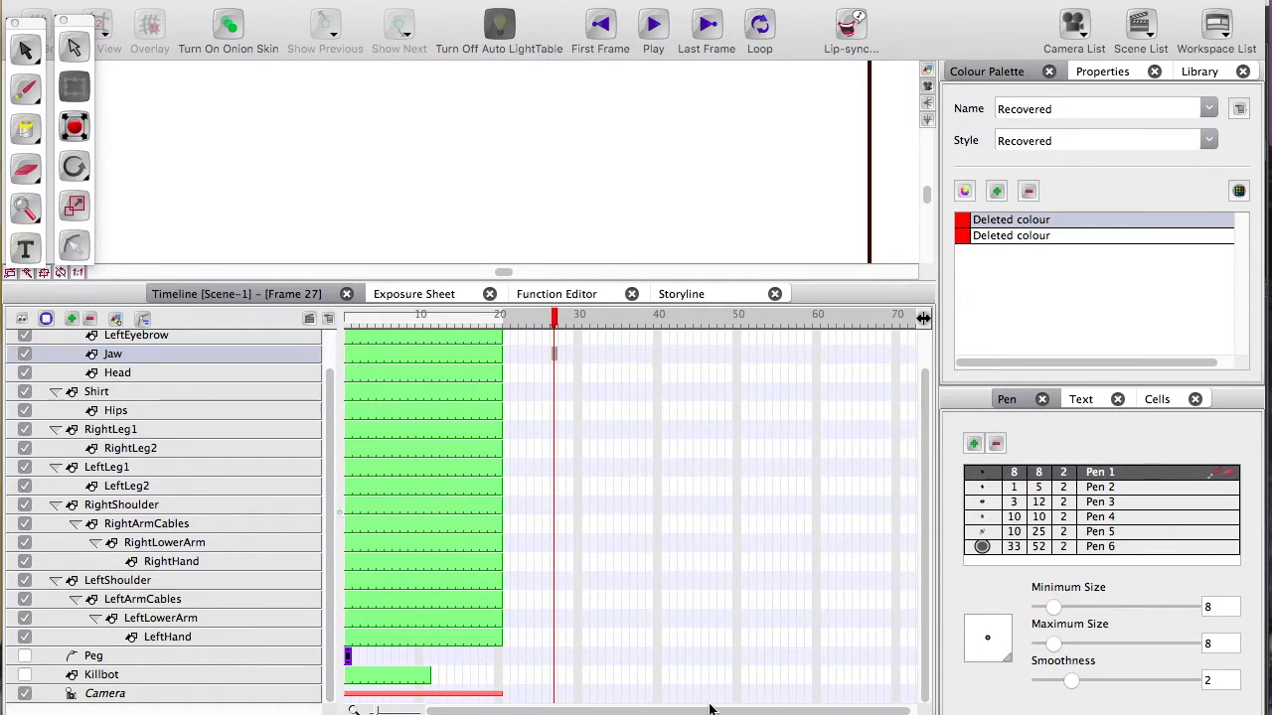
{"action": "scroll", "coordinate": [278, 454], "scroll_direction": "up", "scroll_amount": 1}
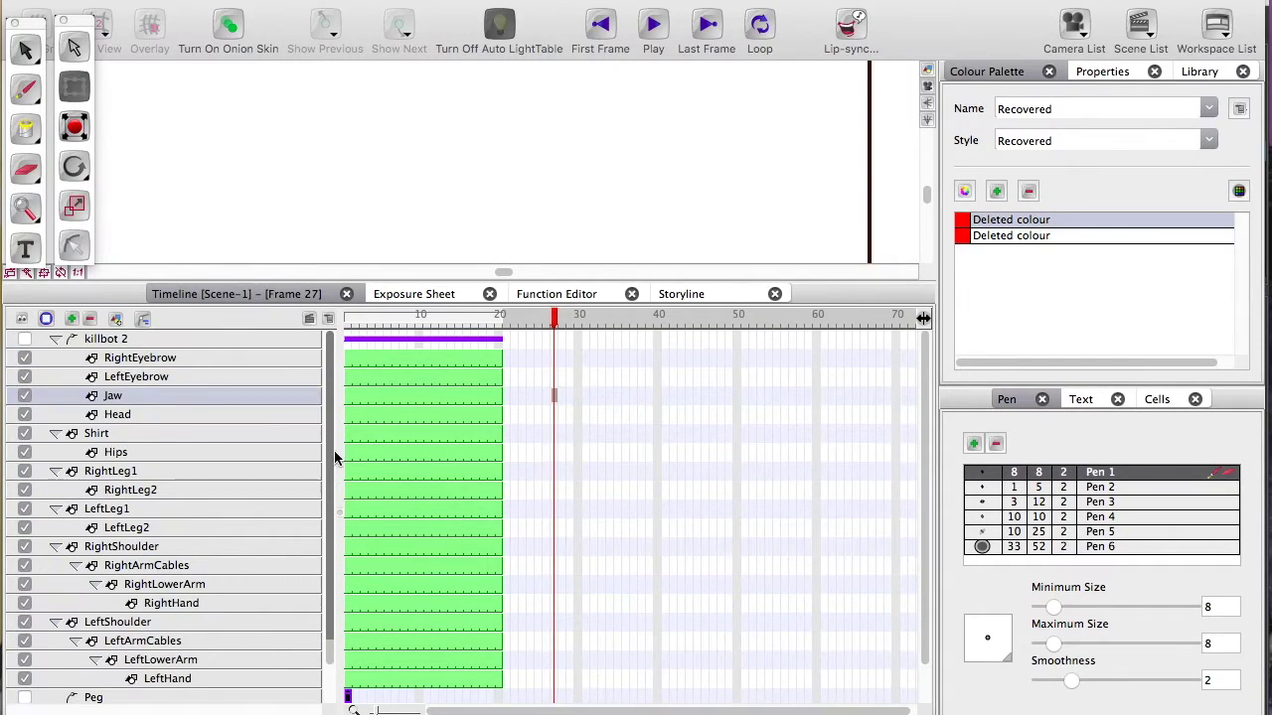
{"action": "left_click", "coordinate": [55, 338]}
{"action": "left_click", "coordinate": [55, 357]}
{"action": "left_click", "coordinate": [55, 376]}
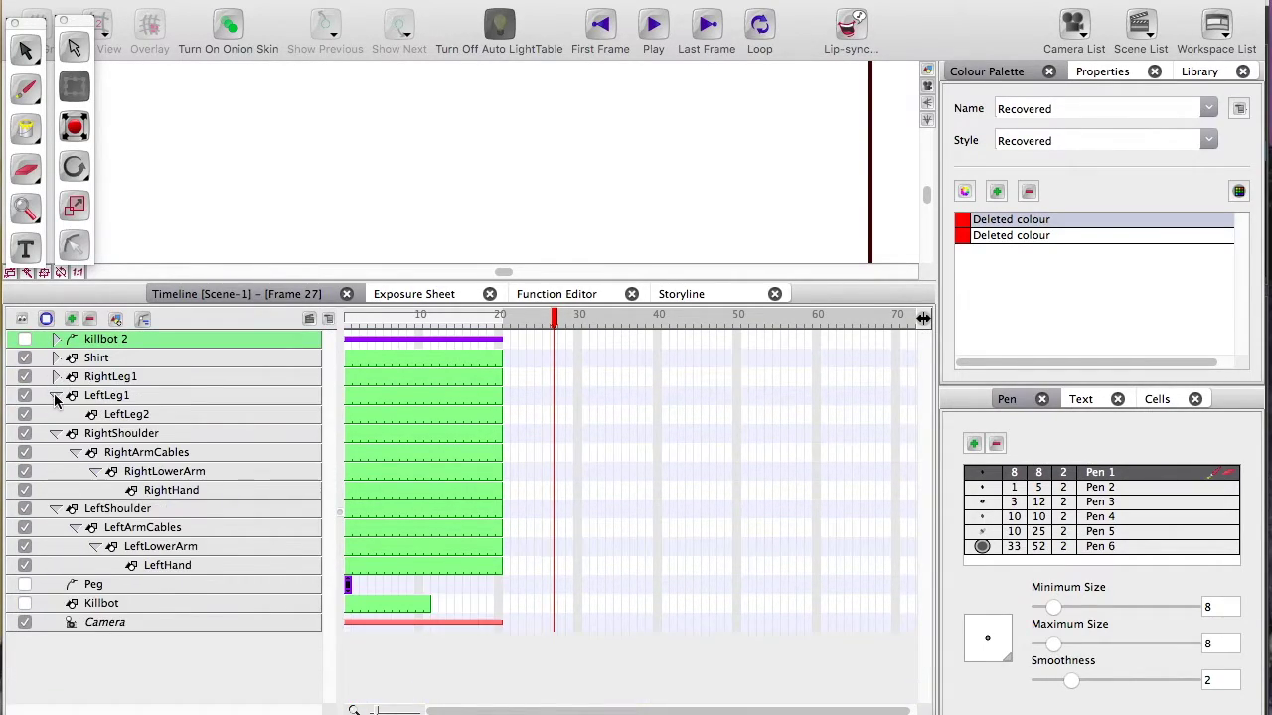
{"action": "left_click", "coordinate": [56, 395]}
{"action": "left_click", "coordinate": [55, 414]}
{"action": "left_click", "coordinate": [55, 433]}
{"action": "left_click", "coordinate": [163, 550]}
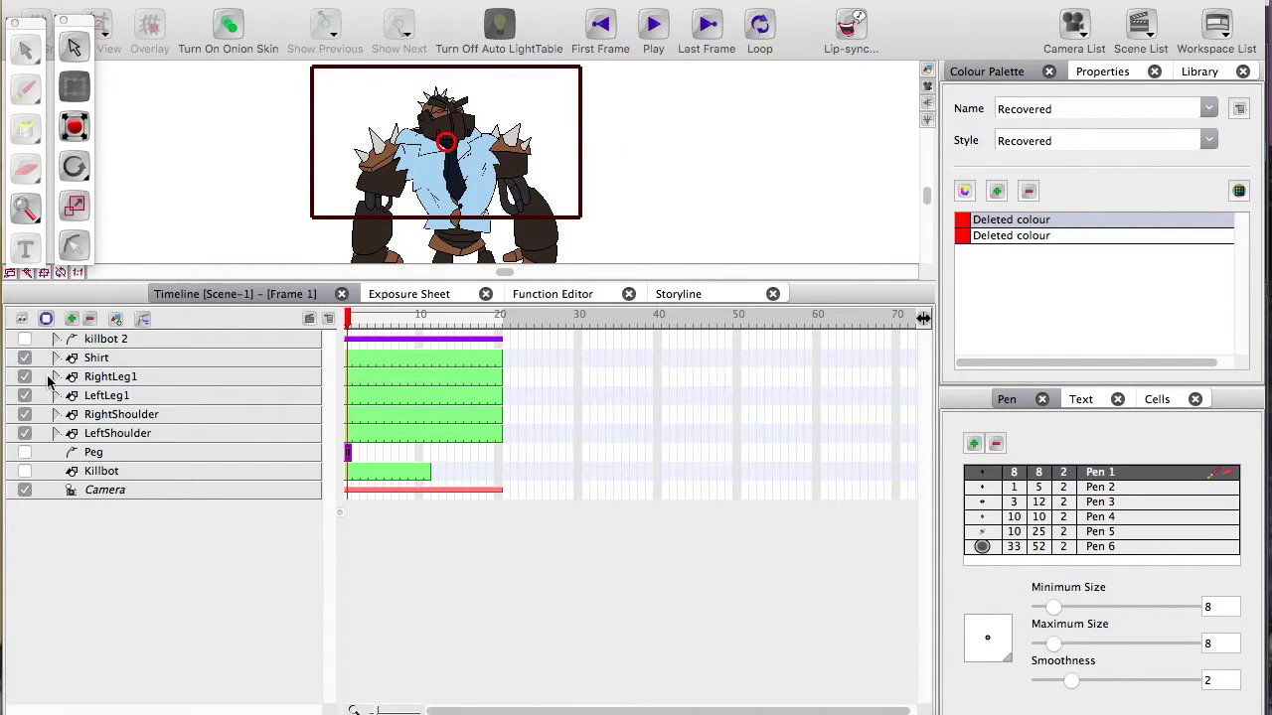
{"action": "scroll", "coordinate": [263, 177], "scroll_direction": "up", "scroll_amount": 3}
{"action": "scroll", "coordinate": [268, 182], "scroll_direction": "up", "scroll_amount": 2}
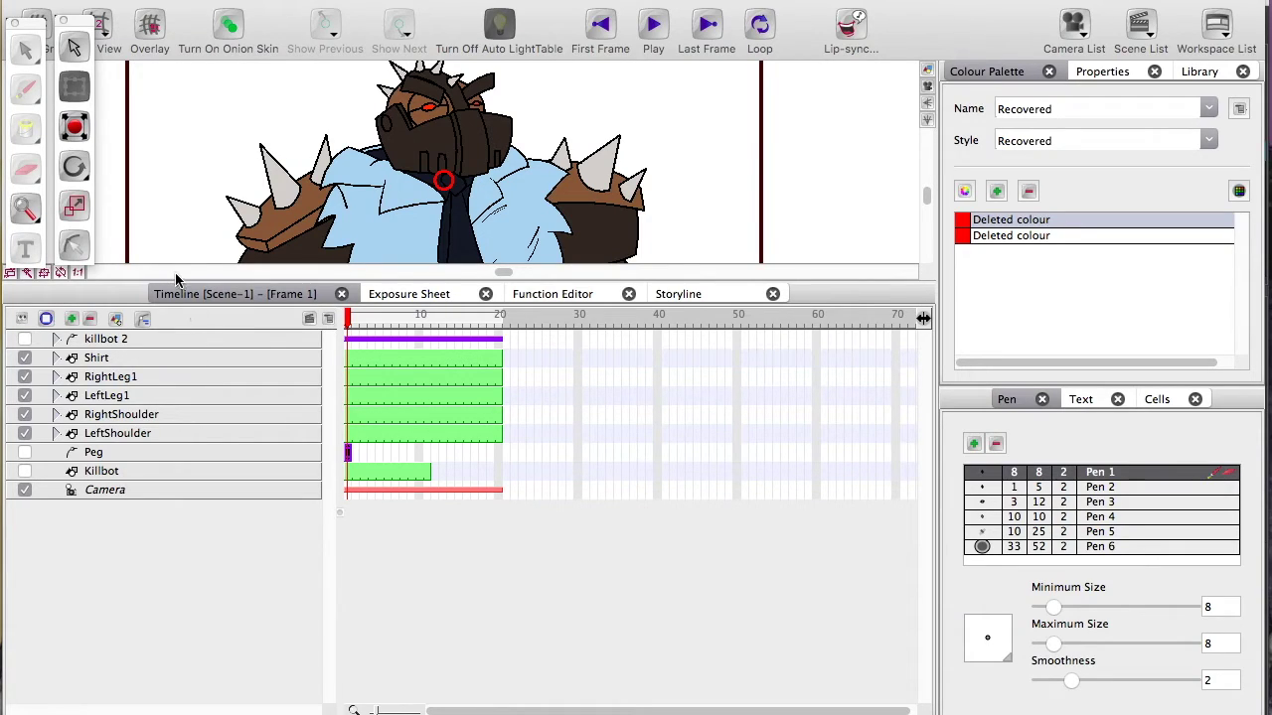
{"action": "left_click", "coordinate": [218, 361]}
{"action": "left_click", "coordinate": [208, 382]}
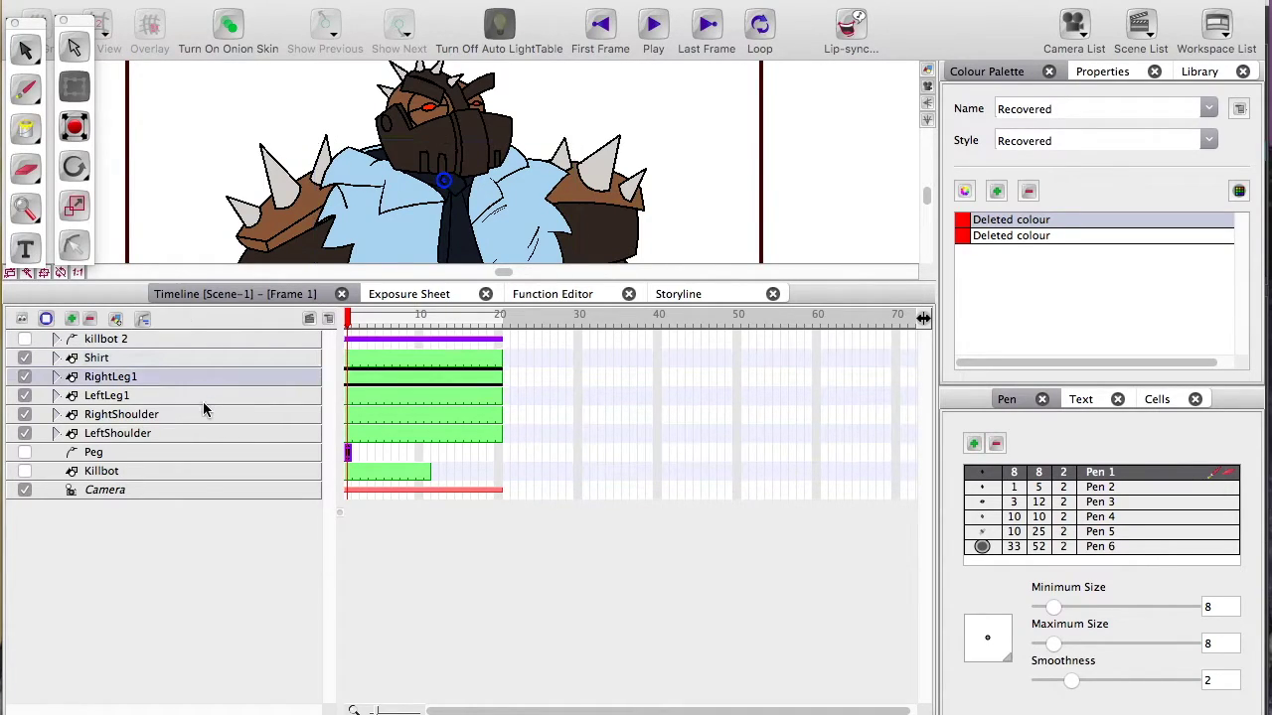
{"action": "left_click", "coordinate": [200, 401]}
{"action": "left_click", "coordinate": [137, 344]}
{"action": "key", "text": "2"}
{"action": "left_click", "coordinate": [143, 362]}
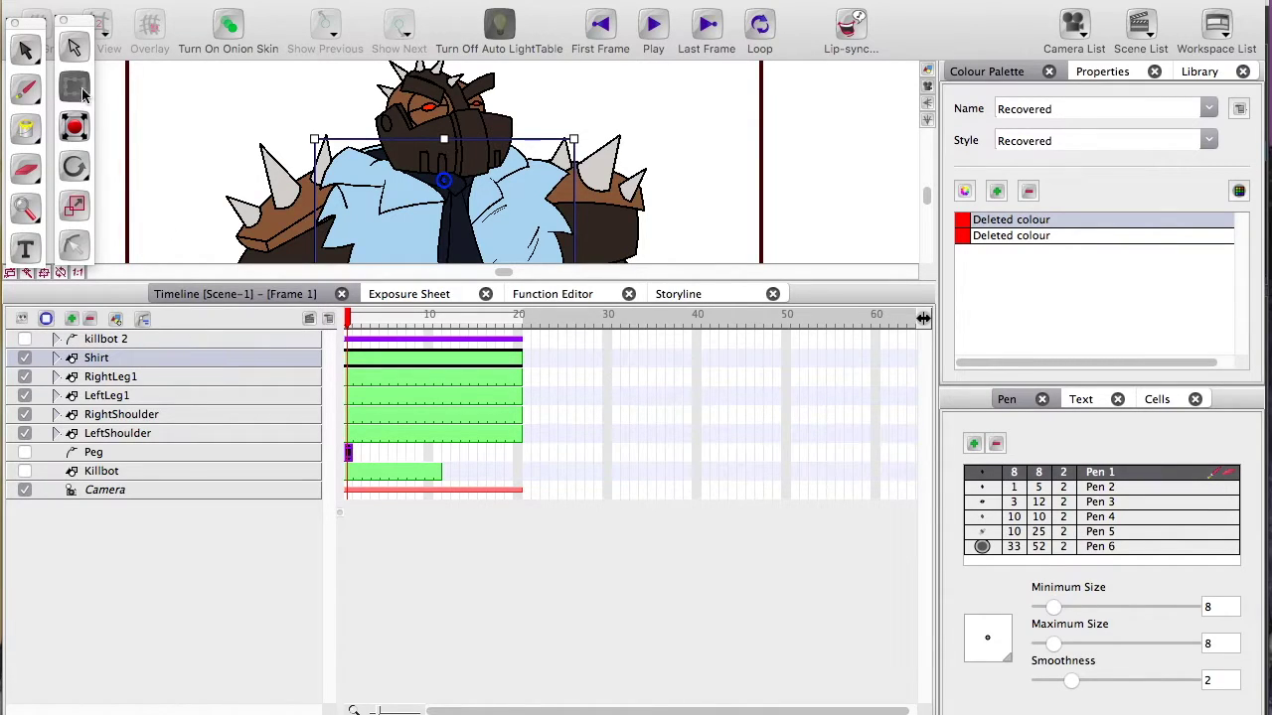
{"action": "left_click", "coordinate": [26, 52]}
{"action": "left_click_drag", "start_coordinate": [437, 194], "coordinate": [393, 139]}
{"action": "key", "text": "1"}
{"action": "left_click", "coordinate": [142, 376]}
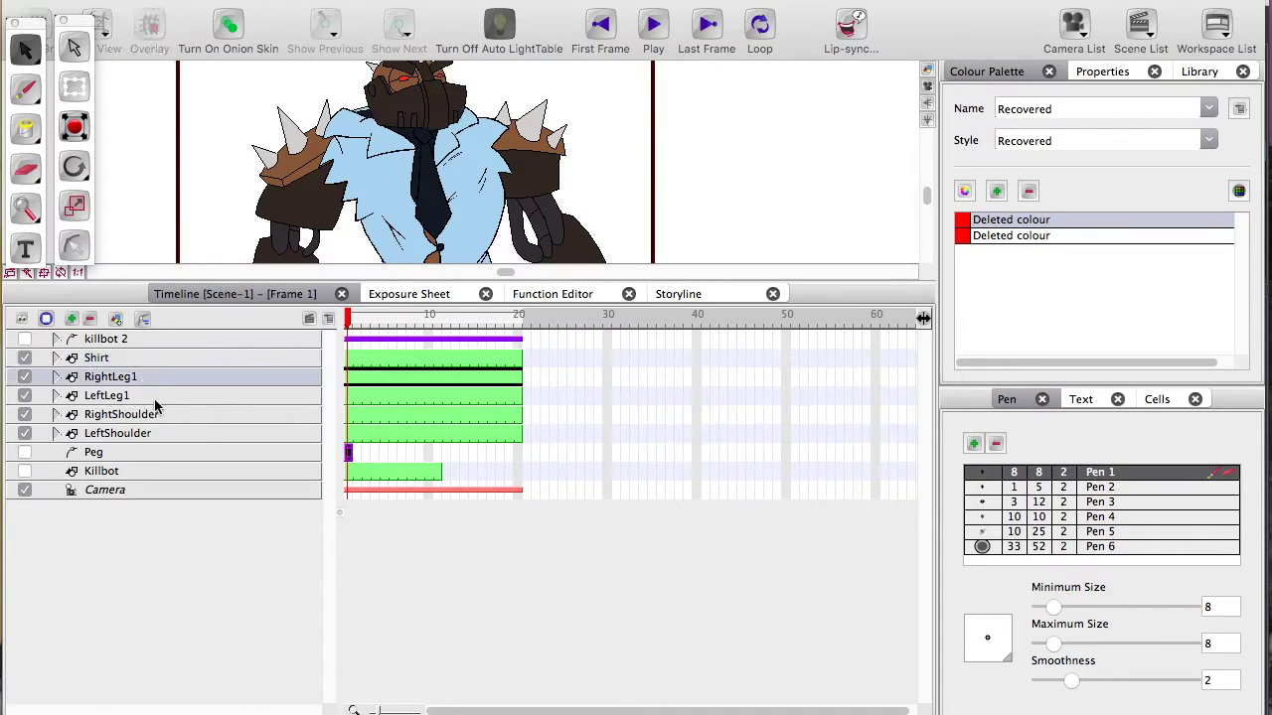
{"action": "left_click", "coordinate": [157, 398]}
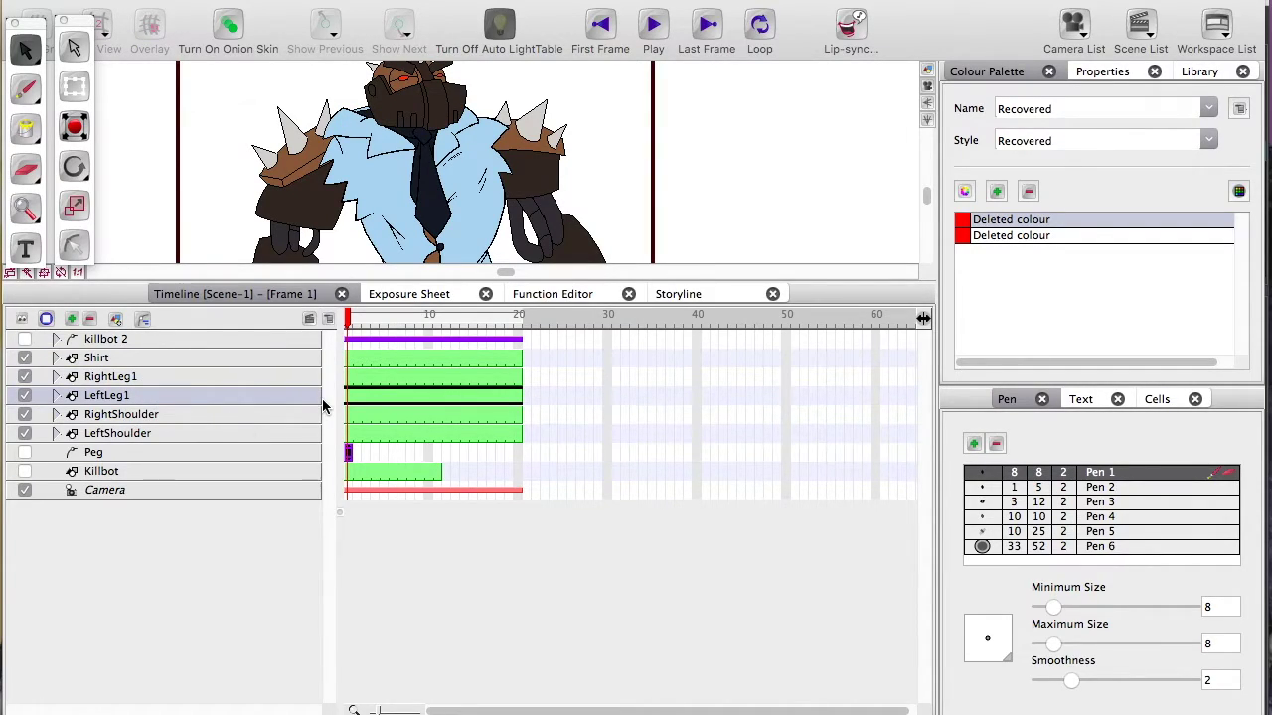
{"action": "left_click", "coordinate": [79, 92]}
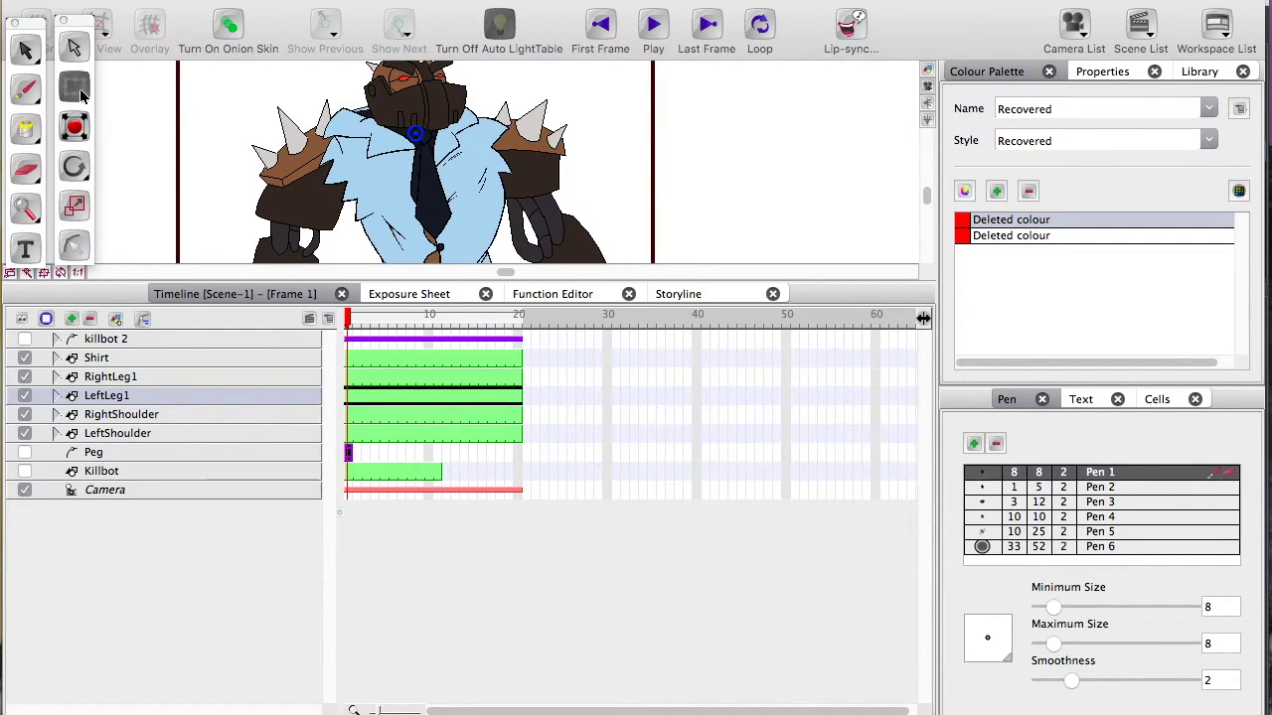
{"action": "left_click", "coordinate": [225, 341]}
{"action": "left_click", "coordinate": [214, 383]}
{"action": "key", "text": "alt+s"}
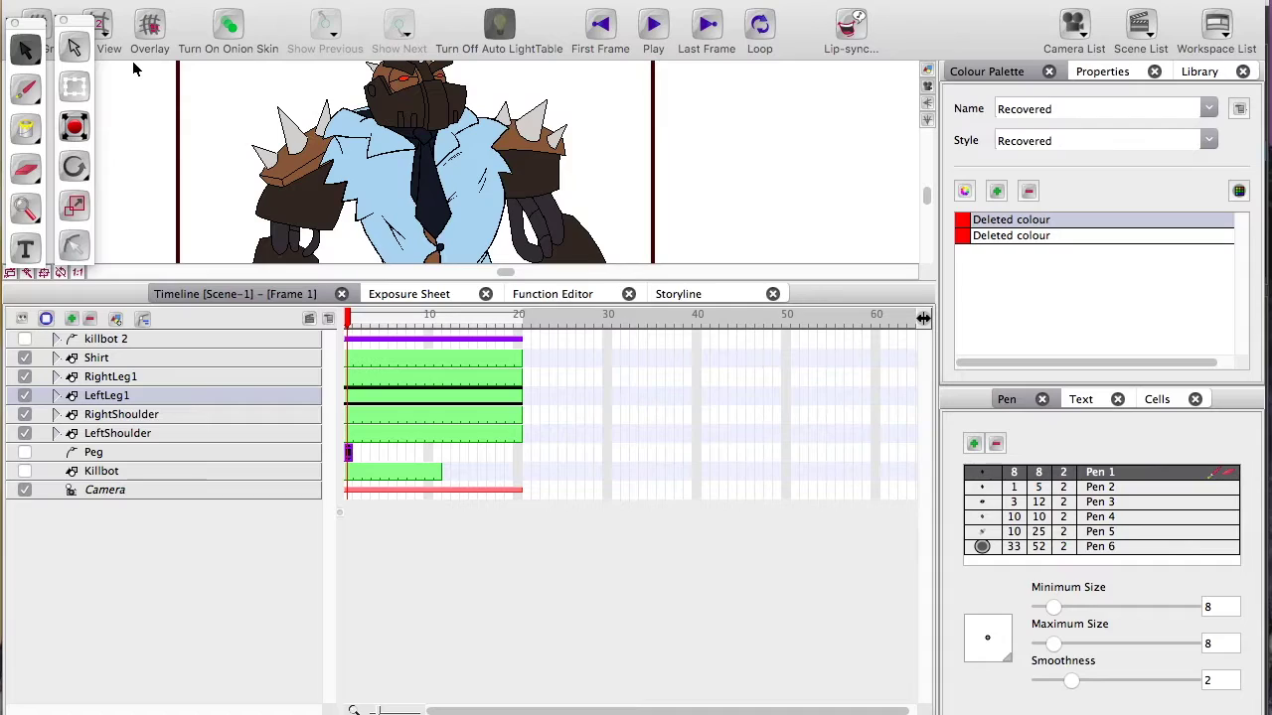
{"action": "left_click", "coordinate": [72, 45]}
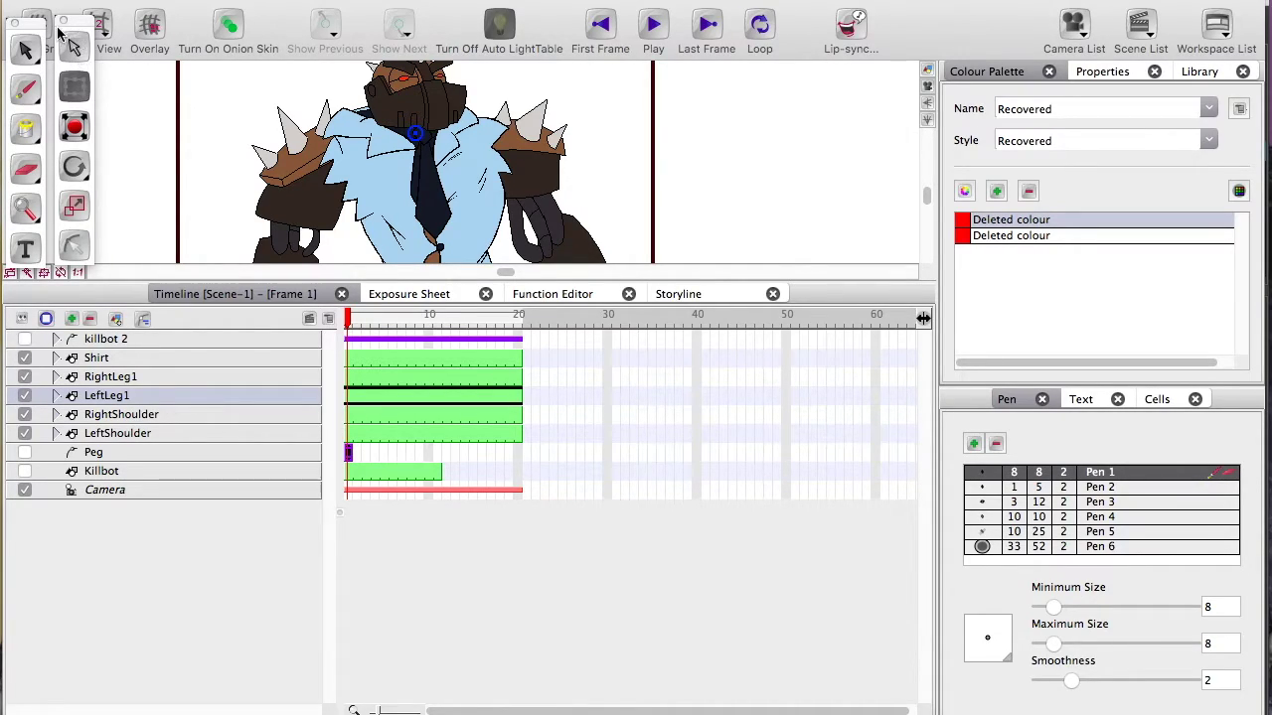
Try moving the LeftLeg1 layer away from the body at frame 1 with the Transform tool
{"action": "left_click", "coordinate": [71, 49]}
{"action": "left_click", "coordinate": [68, 89]}
{"action": "left_click_drag", "start_coordinate": [281, 251], "coordinate": [231, 62]}
{"action": "left_click", "coordinate": [349, 391]}
{"action": "left_click_drag", "start_coordinate": [344, 119], "coordinate": [171, 144]}
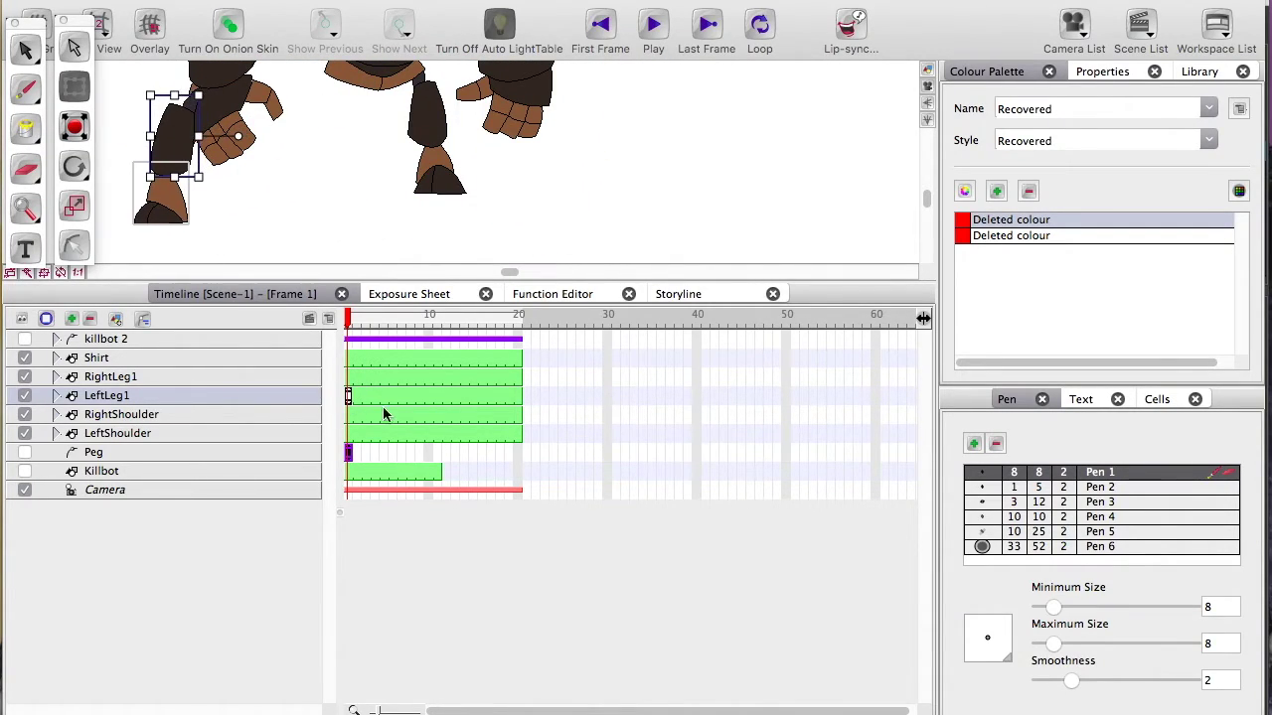
Remove the keyframe from LeftLeg1 at frame 1 to cancel the leg's move
{"action": "left_click", "coordinate": [377, 396]}
{"action": "left_click", "coordinate": [349, 398]}
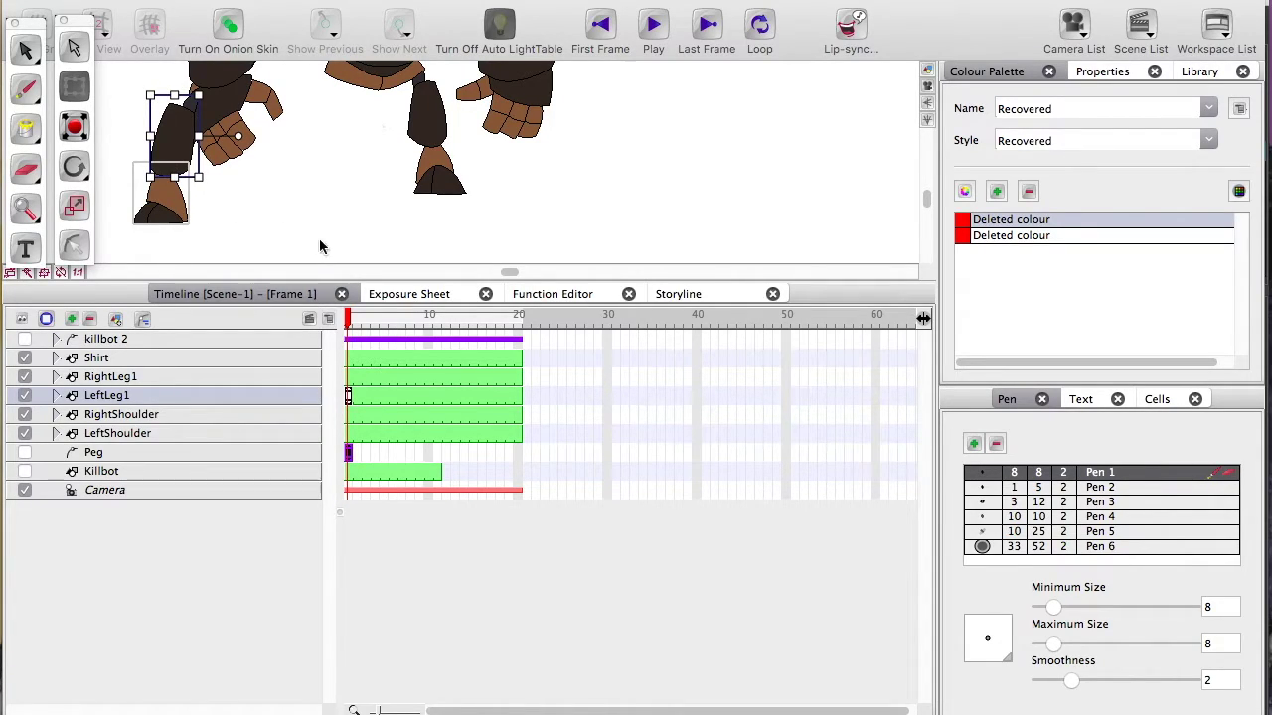
{"action": "right_click", "coordinate": [348, 395]}
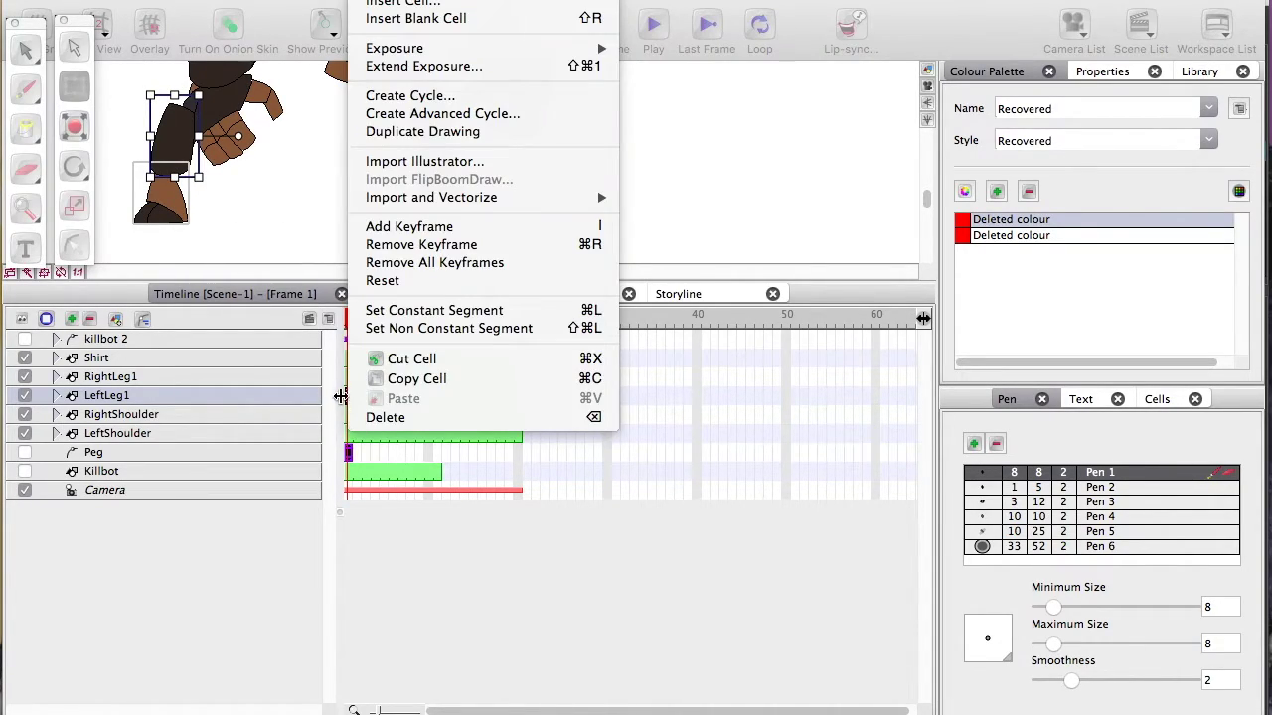
{"action": "left_click", "coordinate": [402, 245]}
{"action": "left_click_drag", "start_coordinate": [386, 156], "coordinate": [404, 187]}
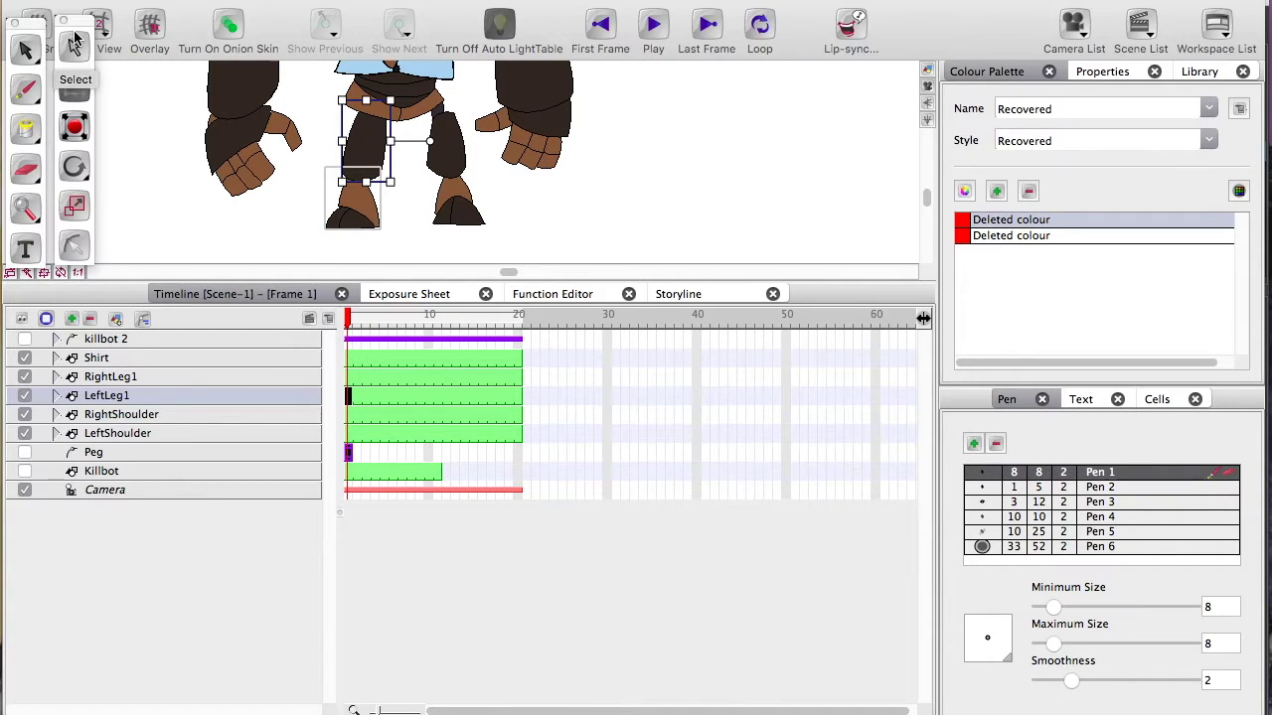
Expand the LeftShoulder, RightShoulder, LeftLeg1, RightLeg1 and Shirt groups, and resize the timeline area to show their child layers
{"action": "left_click_drag", "start_coordinate": [133, 283], "coordinate": [133, 457]}
{"action": "mouse_move", "coordinate": [147, 220]}
{"action": "left_mouse_down"}
{"action": "mouse_move", "coordinate": [269, 278]}
{"action": "mouse_move", "coordinate": [254, 258]}
{"action": "left_mouse_up"}
{"action": "scroll", "coordinate": [246, 256], "scroll_direction": "down", "scroll_amount": 3}
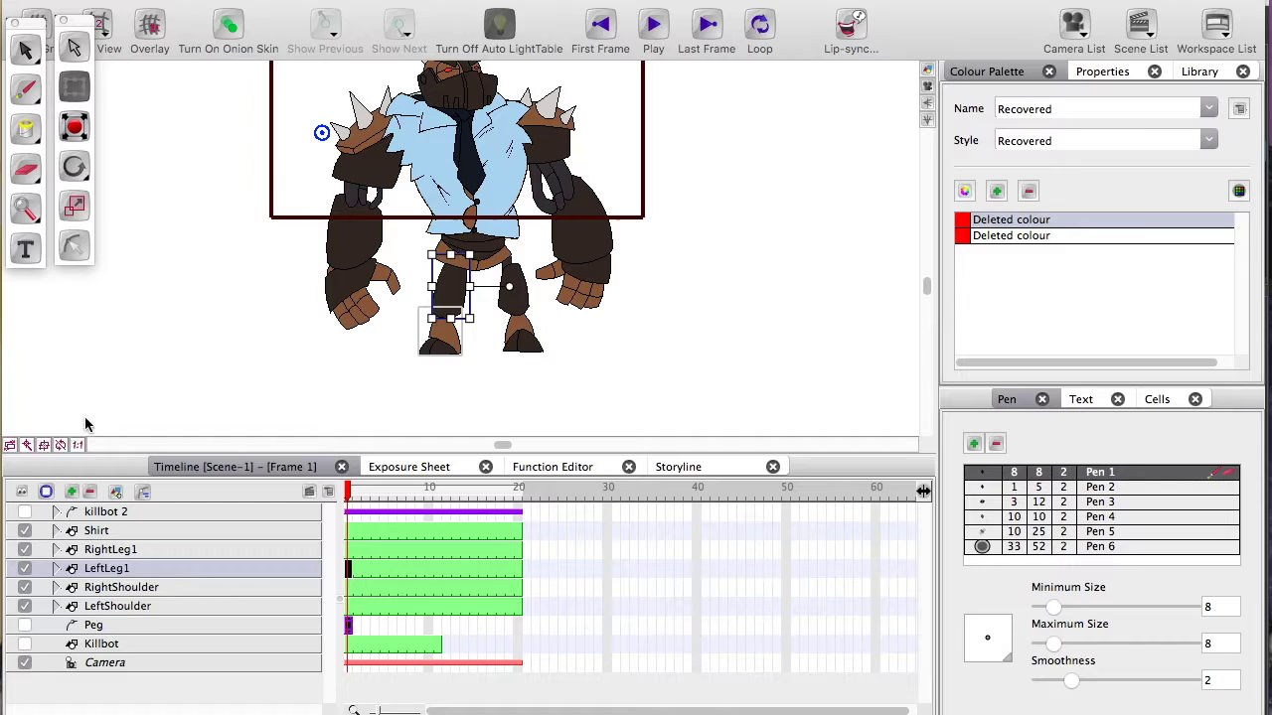
{"action": "left_click", "coordinate": [56, 606]}
{"action": "left_click", "coordinate": [55, 588]}
{"action": "left_click", "coordinate": [55, 568]}
{"action": "left_click", "coordinate": [56, 549]}
{"action": "left_click", "coordinate": [56, 531]}
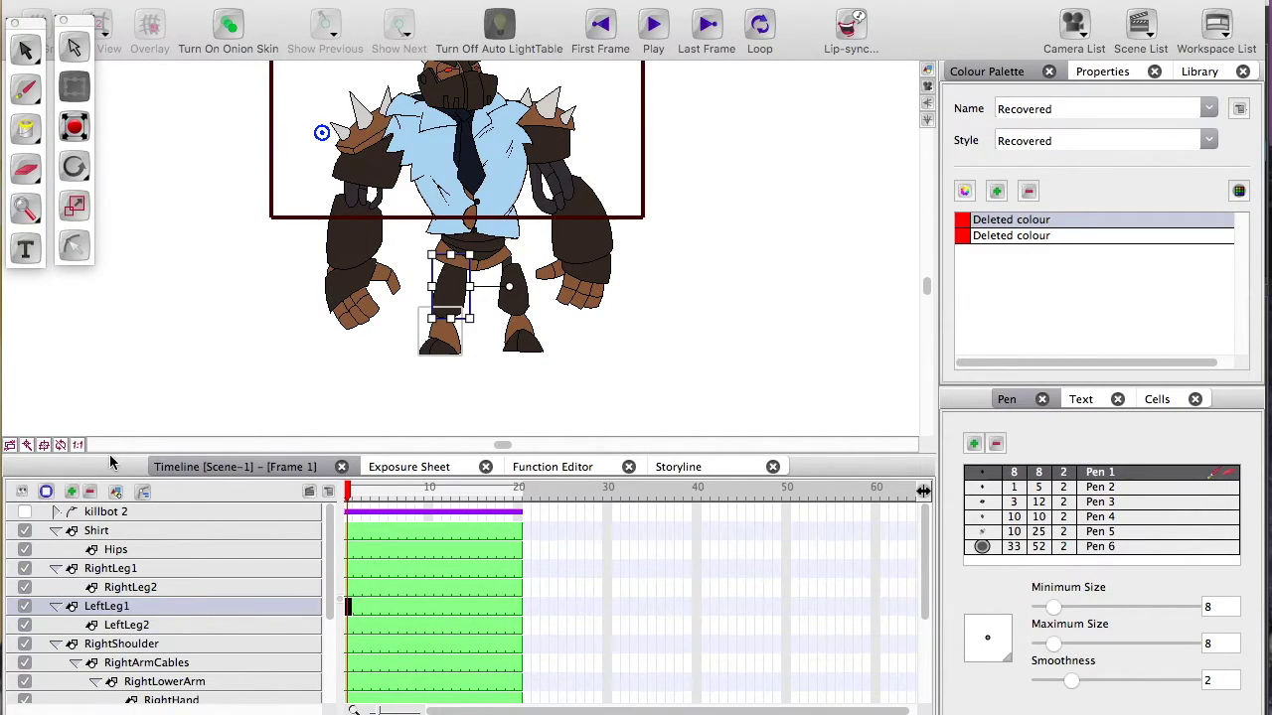
{"action": "left_click_drag", "start_coordinate": [108, 453], "coordinate": [172, 349]}
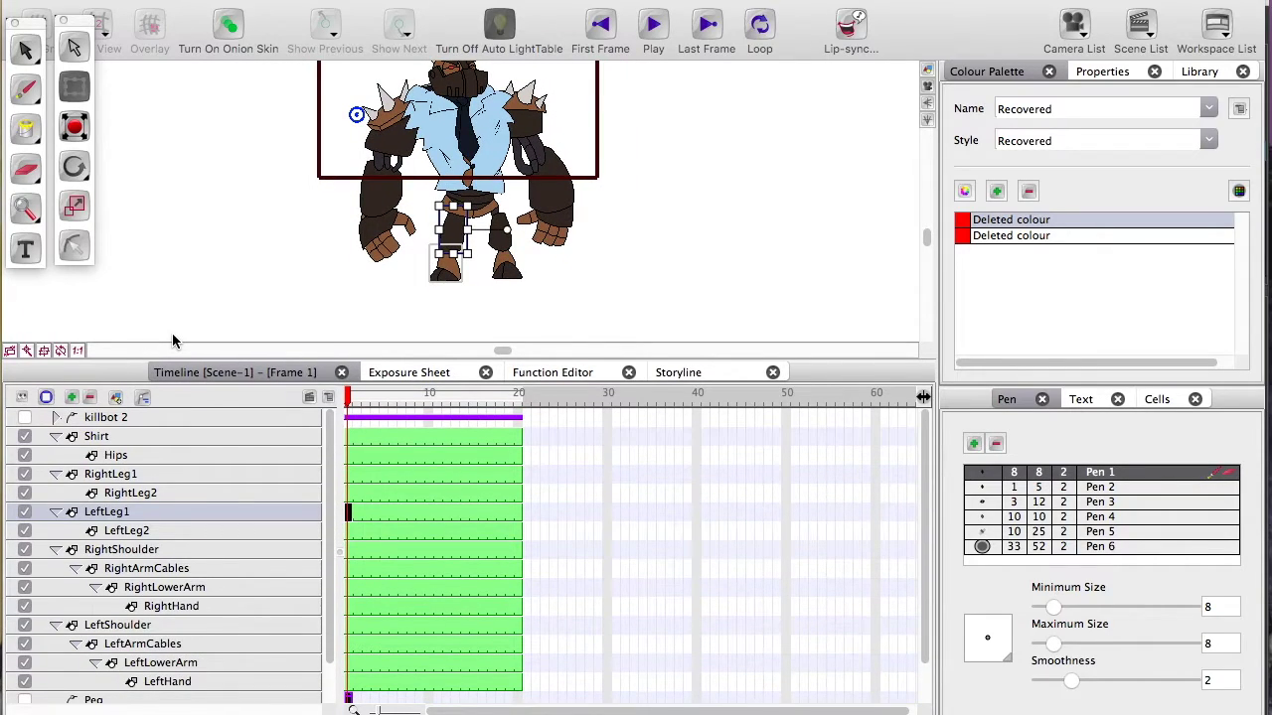
Try moving the RightShoulder arm hierarchy away from the body at frame 1, and undo the move
{"action": "key", "text": "2"}
{"action": "left_click_drag", "start_coordinate": [255, 222], "coordinate": [260, 223]}
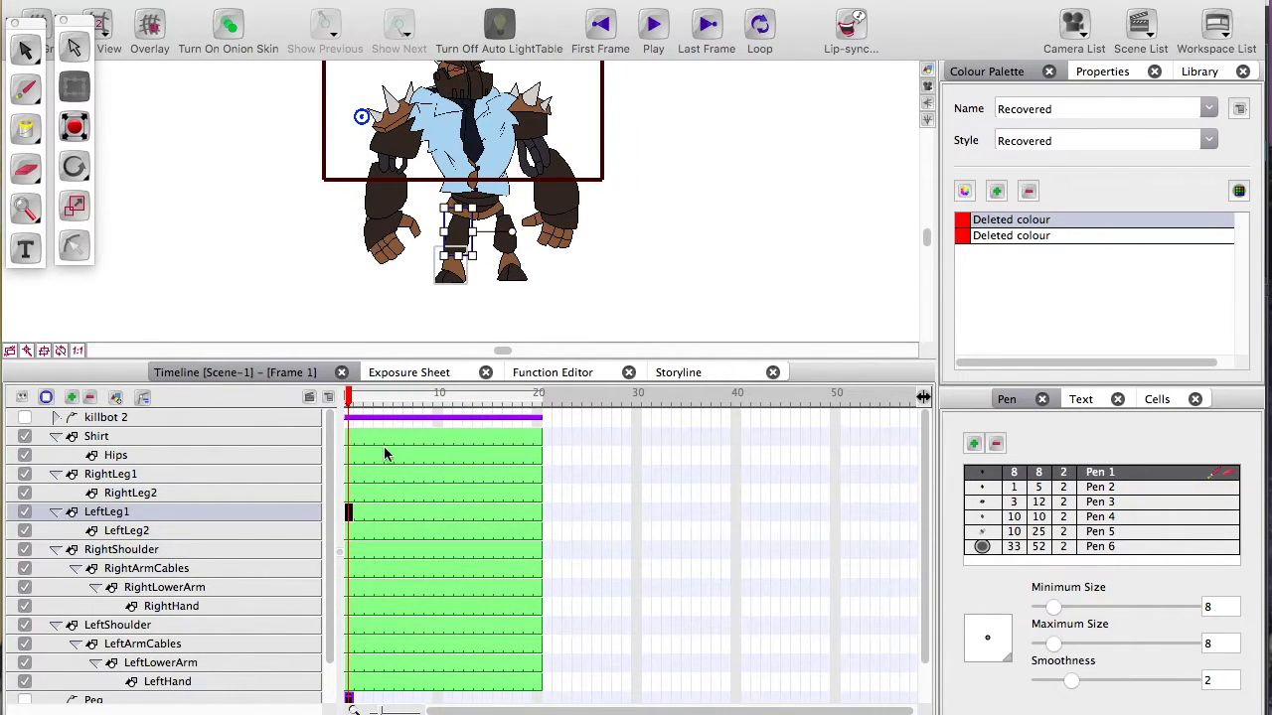
{"action": "left_click", "coordinate": [351, 437]}
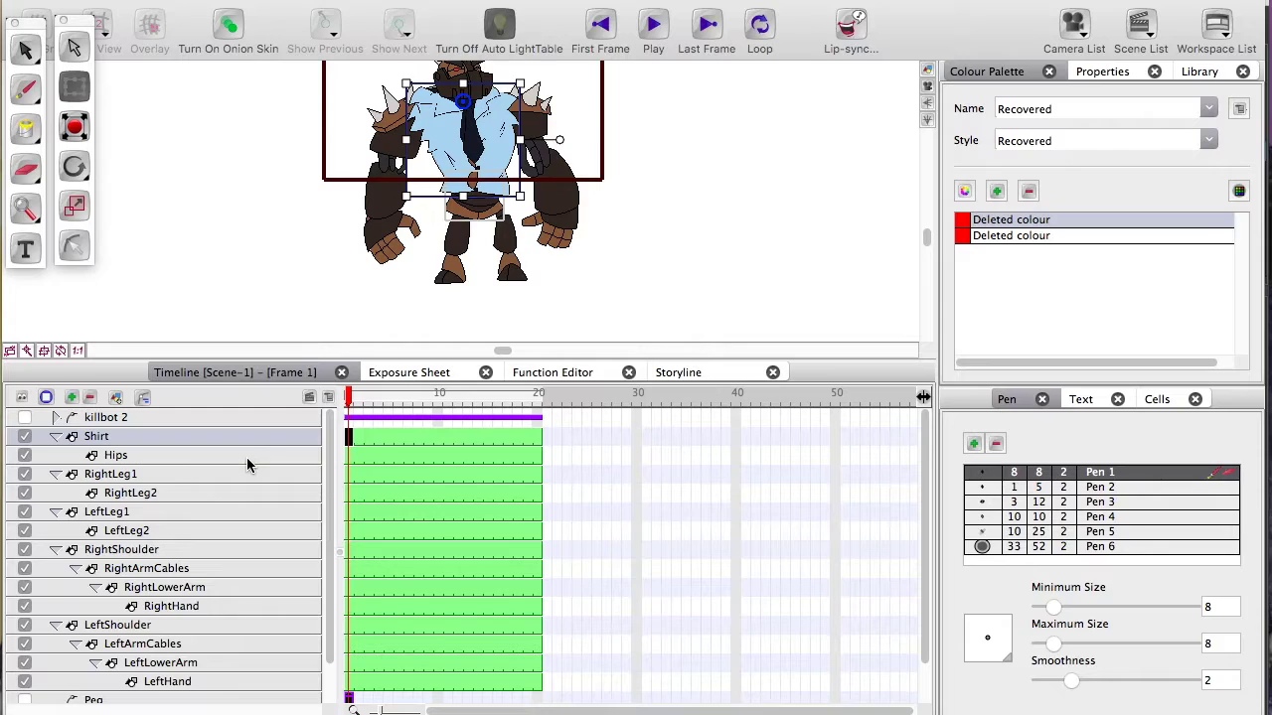
{"action": "left_click", "coordinate": [351, 551]}
{"action": "left_click_drag", "start_coordinate": [354, 202], "coordinate": [245, 228]}
{"action": "key", "text": "2"}
{"action": "left_click_drag", "start_coordinate": [120, 212], "coordinate": [143, 231]}
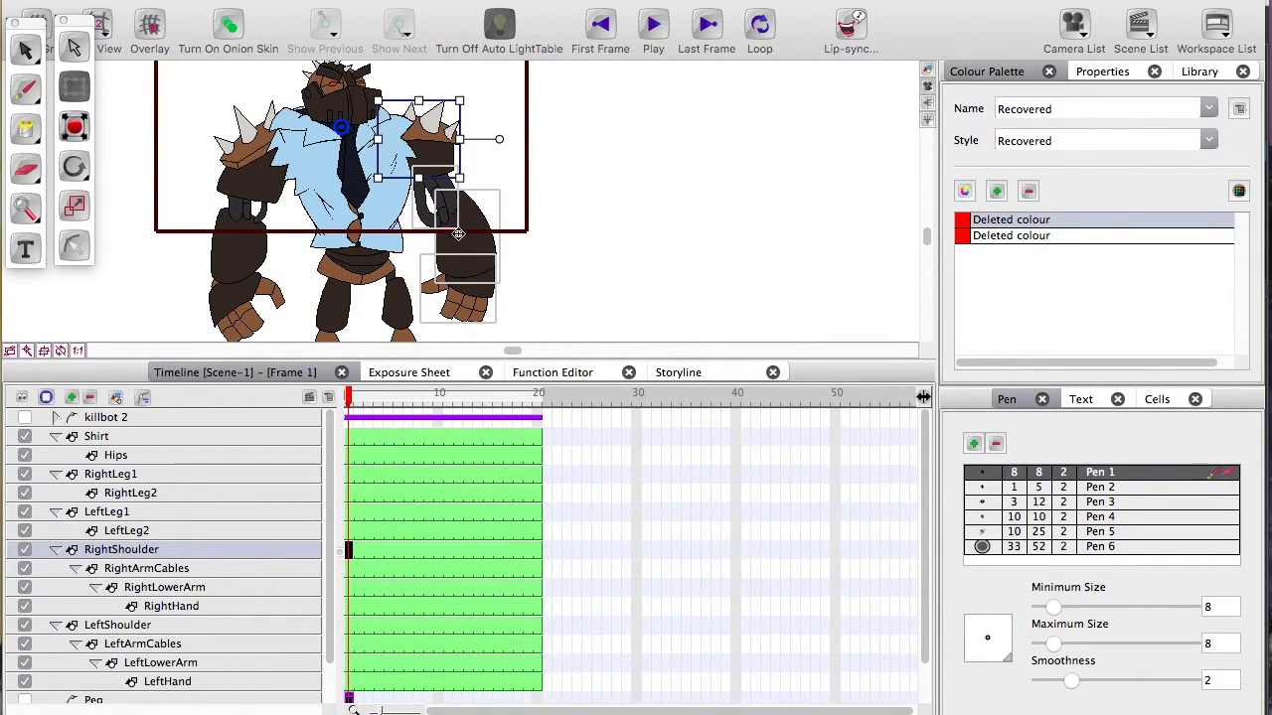
{"action": "left_click_drag", "start_coordinate": [460, 241], "coordinate": [648, 230]}
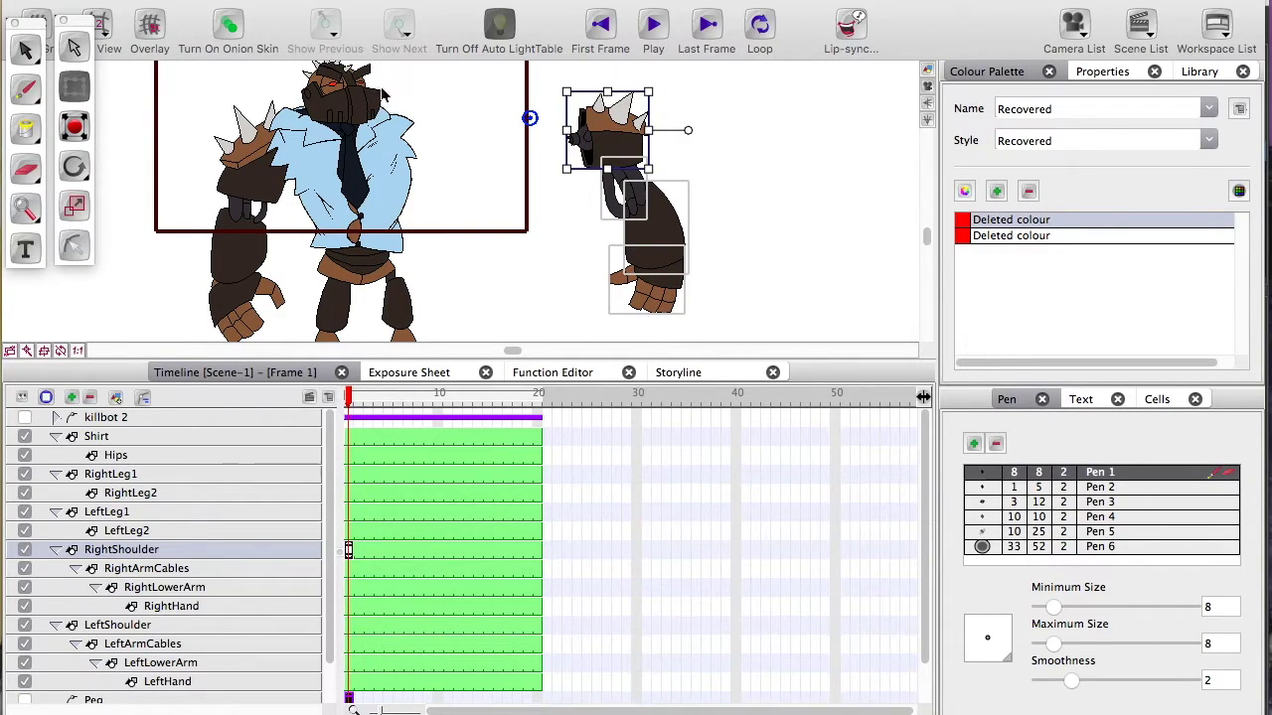
{"action": "key", "text": "ctrl+z"}
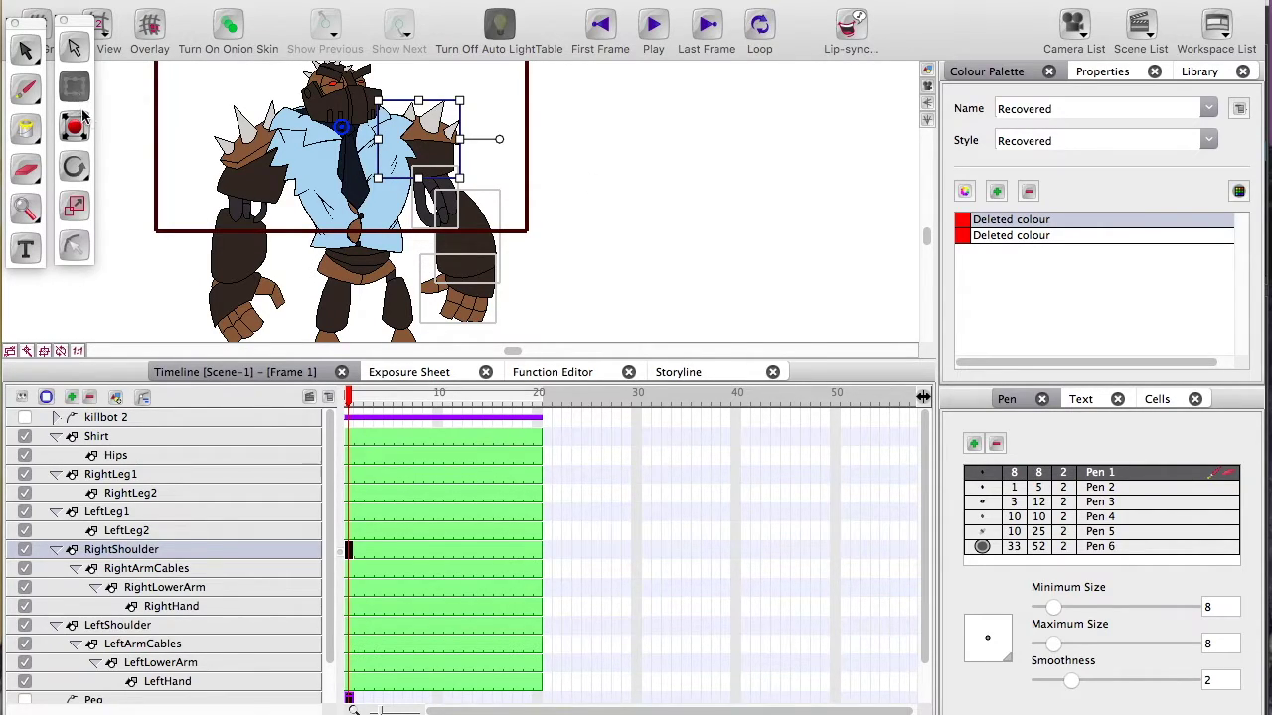
Try rotating the RightShoulder arm around its default pivot with the Rotate tool, and undo the rotation
{"action": "left_click", "coordinate": [77, 169]}
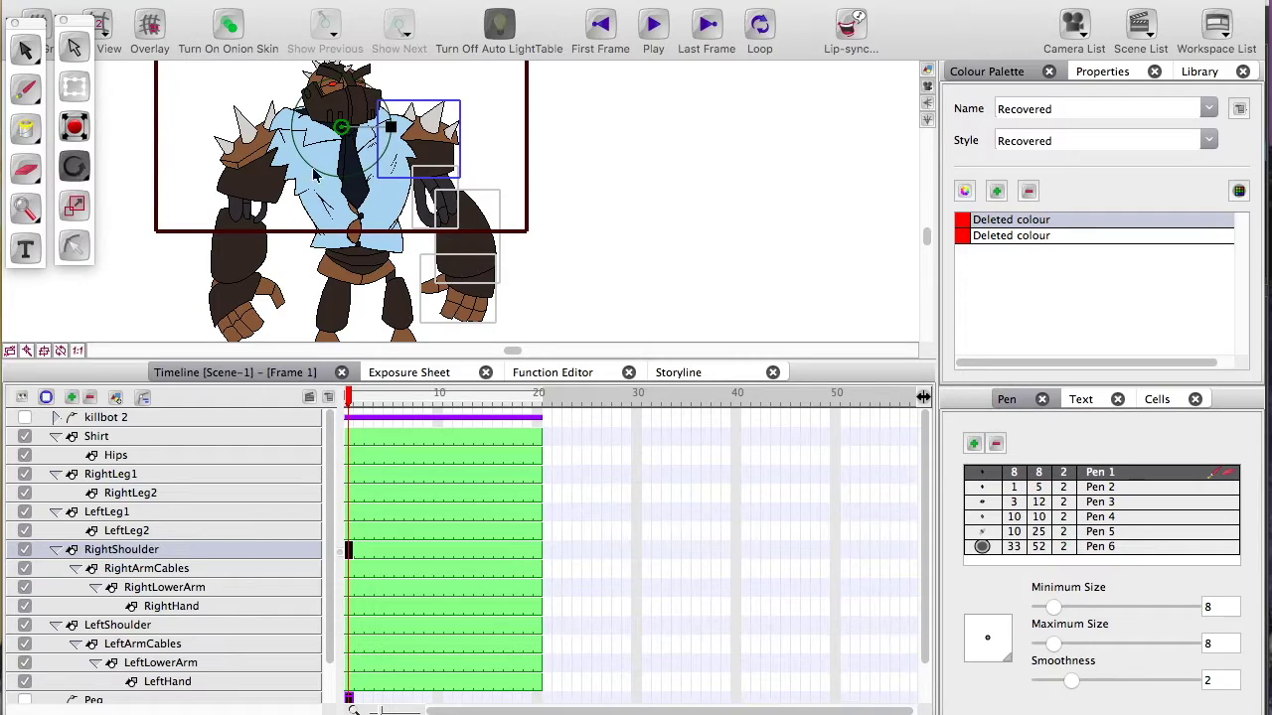
{"action": "scroll", "coordinate": [382, 154], "scroll_direction": "up", "scroll_amount": 4}
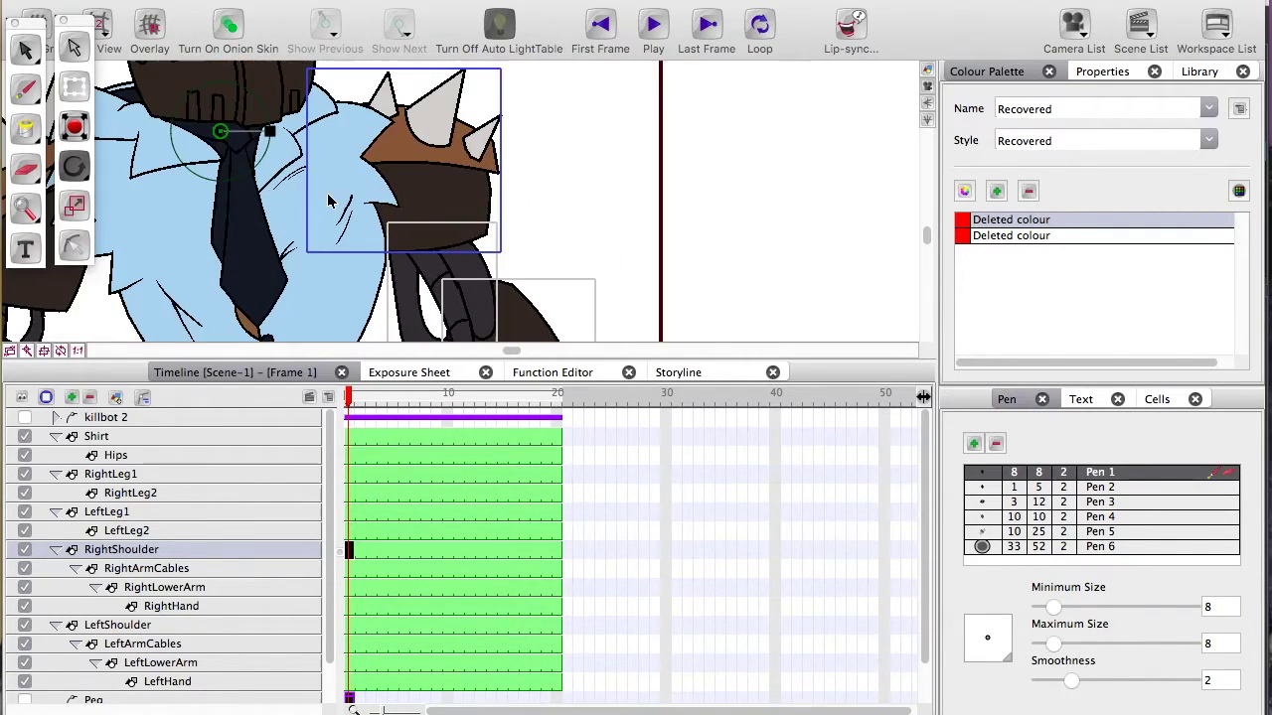
{"action": "scroll", "coordinate": [331, 202], "scroll_direction": "down", "scroll_amount": 4}
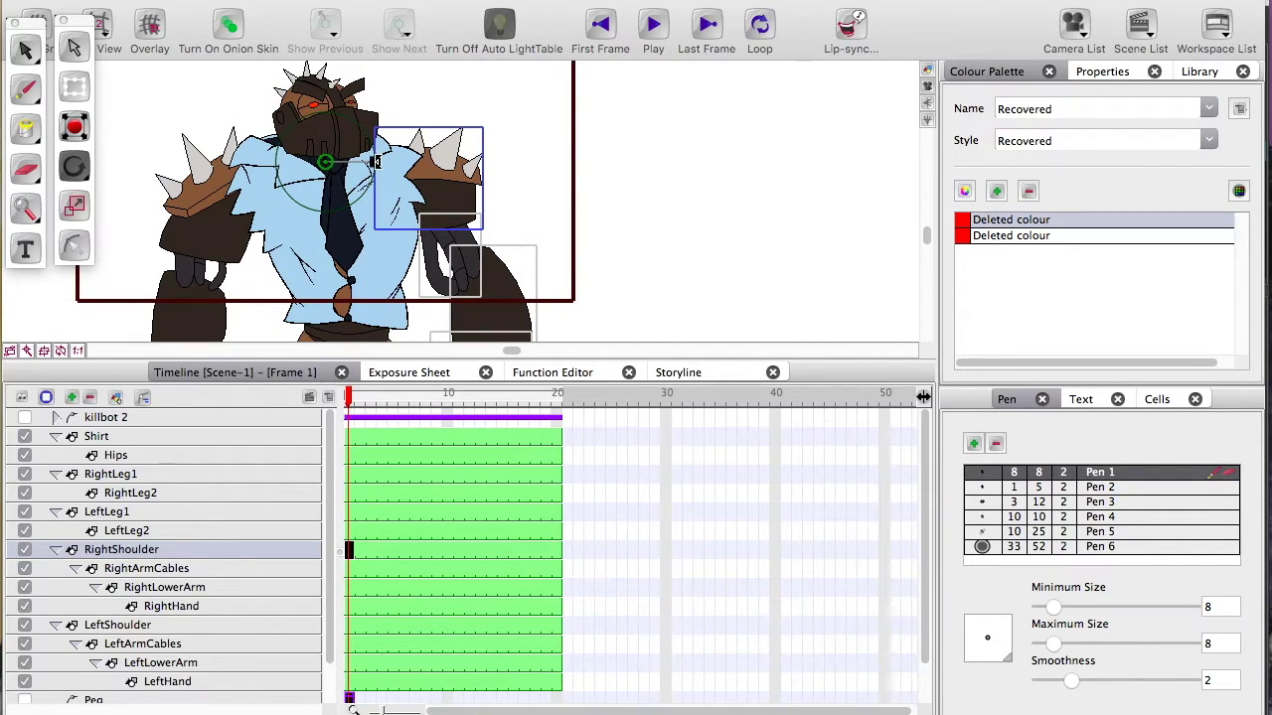
{"action": "left_click_drag", "start_coordinate": [376, 162], "coordinate": [407, 174]}
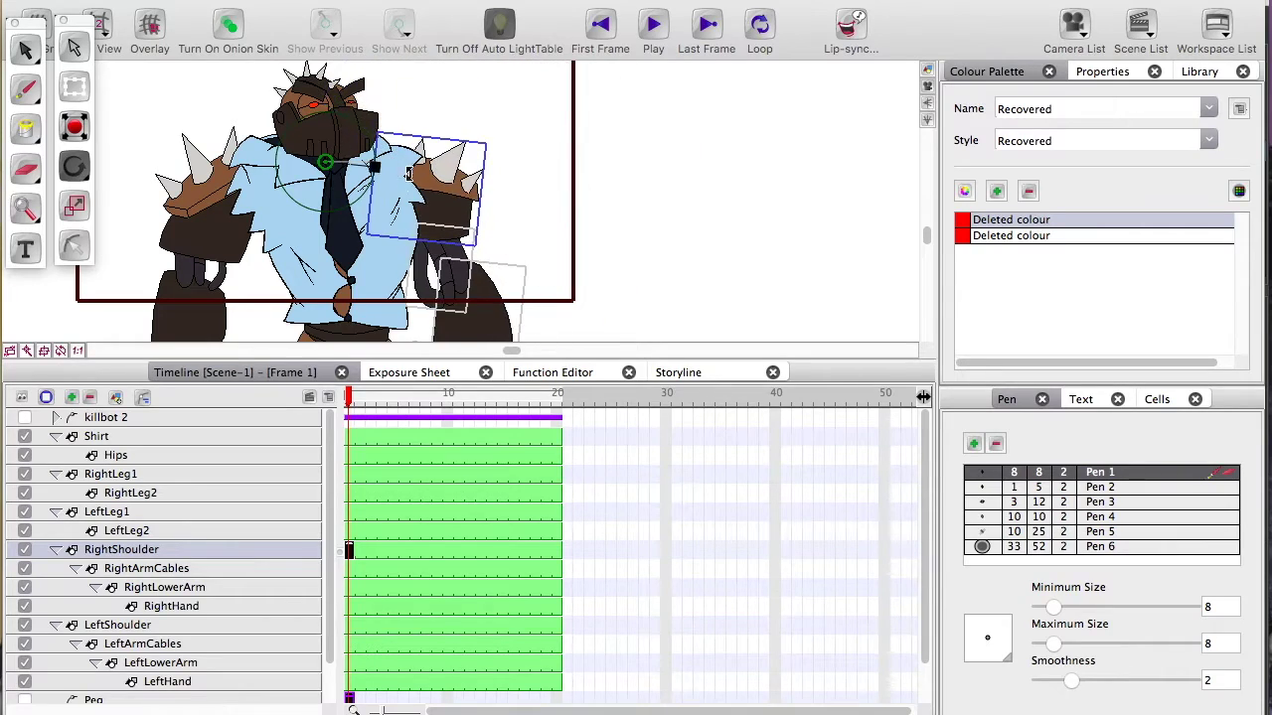
{"action": "key", "text": "super+z"}
Place the RightShoulder pivot where the arm meets the shirt, test the arm's rotation, and undo the test
{"action": "left_click_drag", "start_coordinate": [296, 229], "coordinate": [268, 214]}
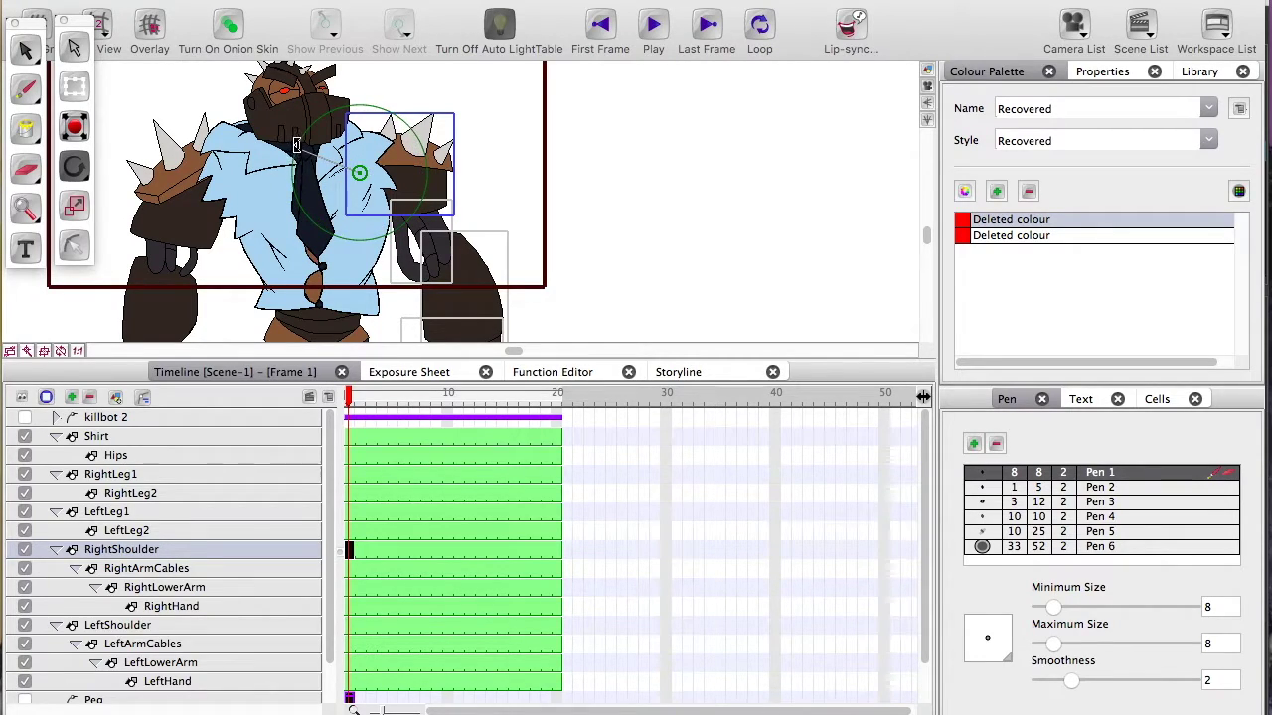
{"action": "left_click_drag", "start_coordinate": [296, 145], "coordinate": [260, 169]}
{"action": "key", "text": "super+z"}
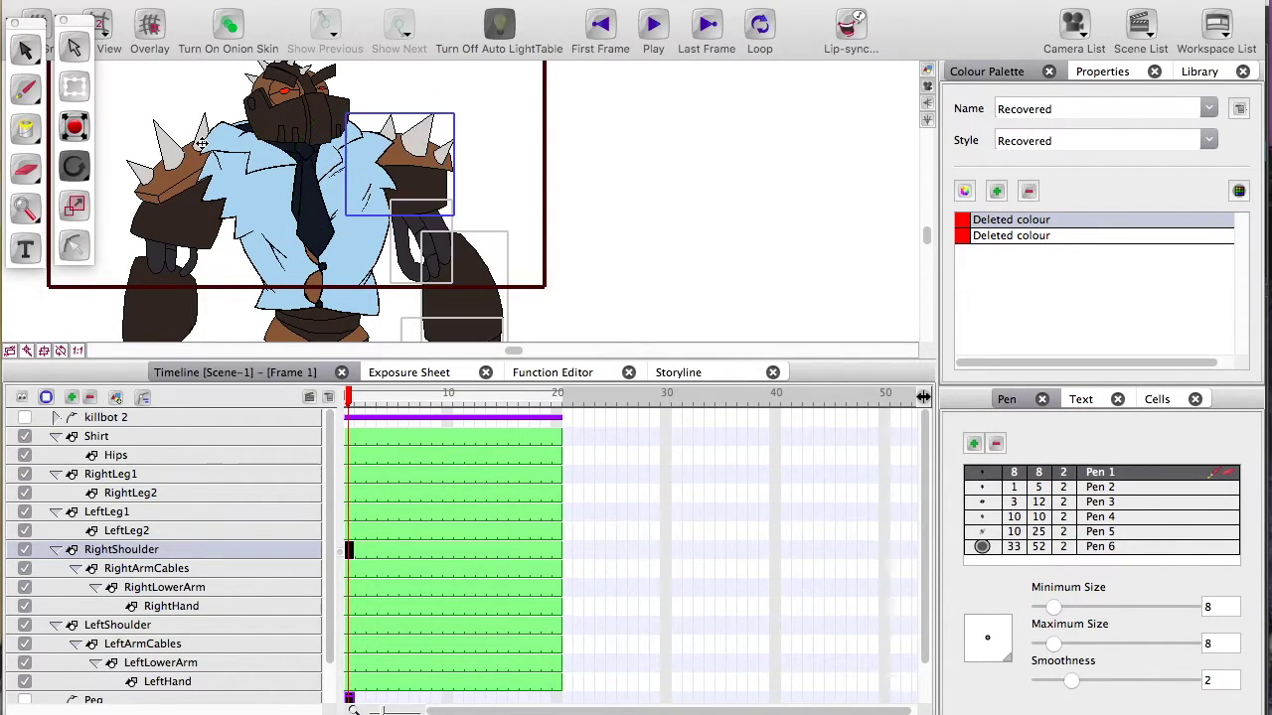
Move the RightArmCables pivot to the top of the cables below the shoulder, checking it with test rotations that are undone
{"action": "scroll", "coordinate": [187, 338], "scroll_direction": "down", "scroll_amount": 2}
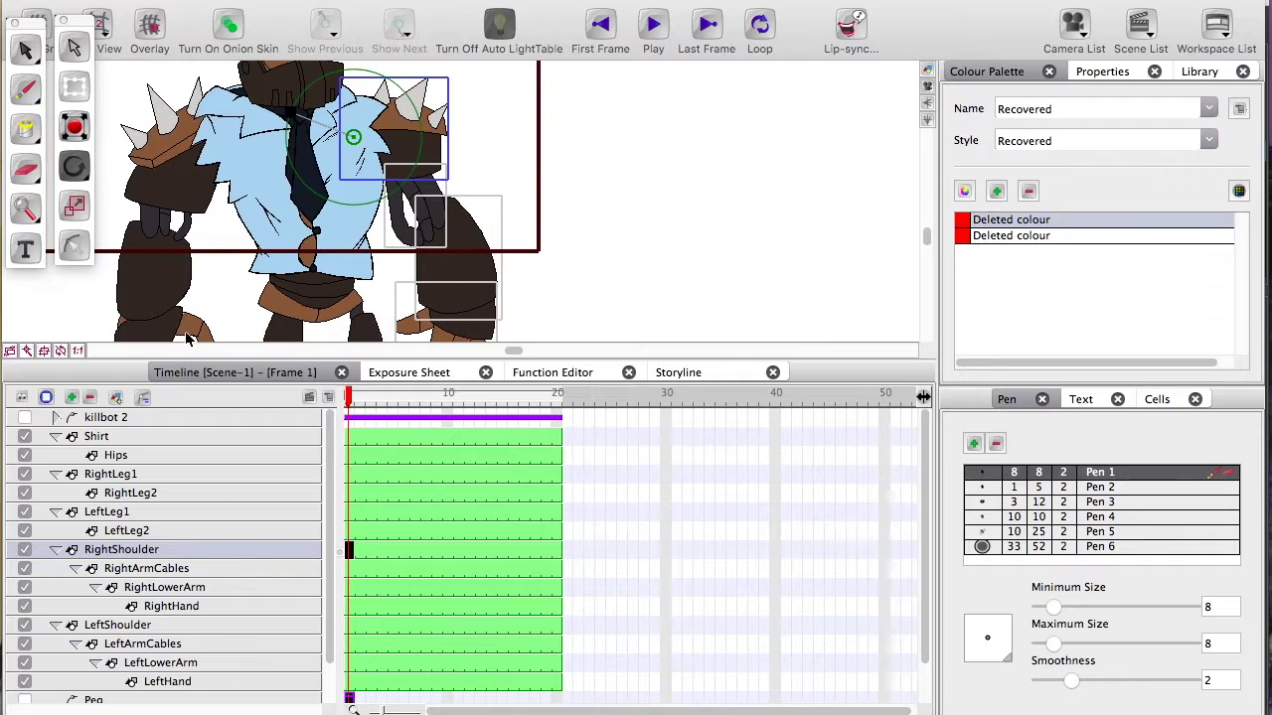
{"action": "left_click", "coordinate": [349, 570]}
{"action": "left_click_drag", "start_coordinate": [288, 109], "coordinate": [411, 183]}
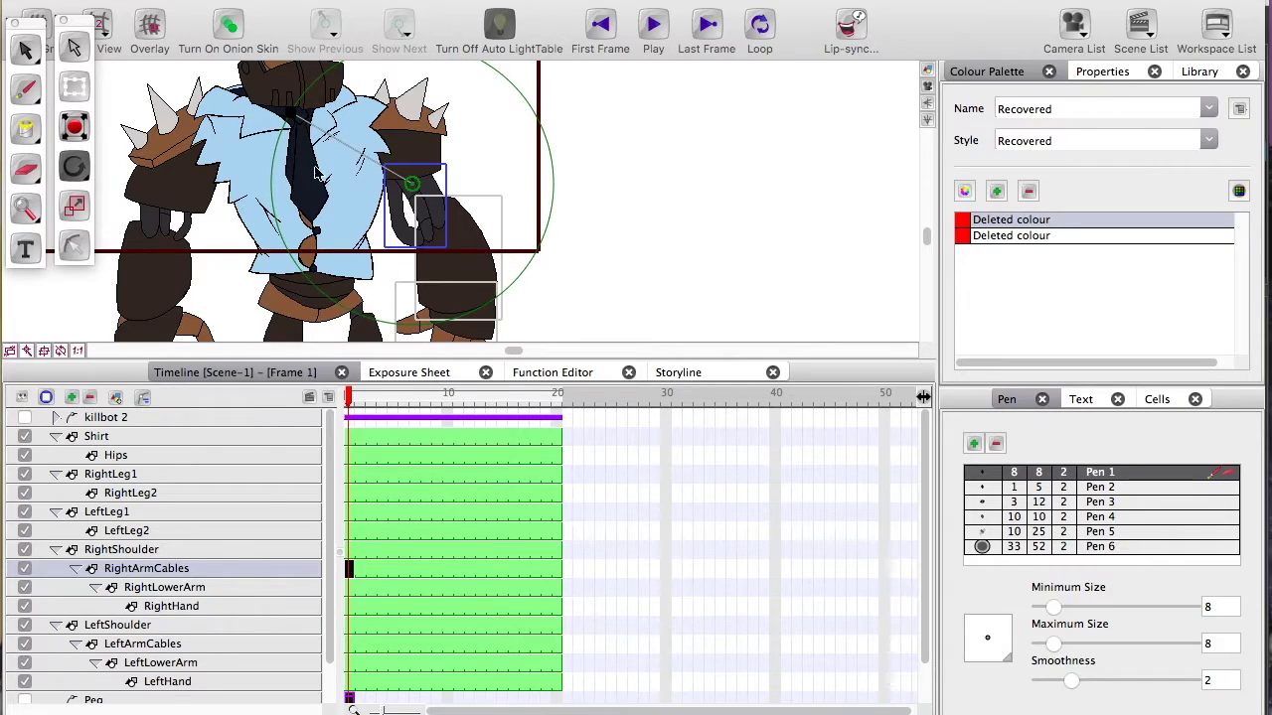
{"action": "left_click_drag", "start_coordinate": [293, 111], "coordinate": [294, 254]}
{"action": "key", "text": "super+z"}
{"action": "left_click_drag", "start_coordinate": [409, 183], "coordinate": [396, 171]}
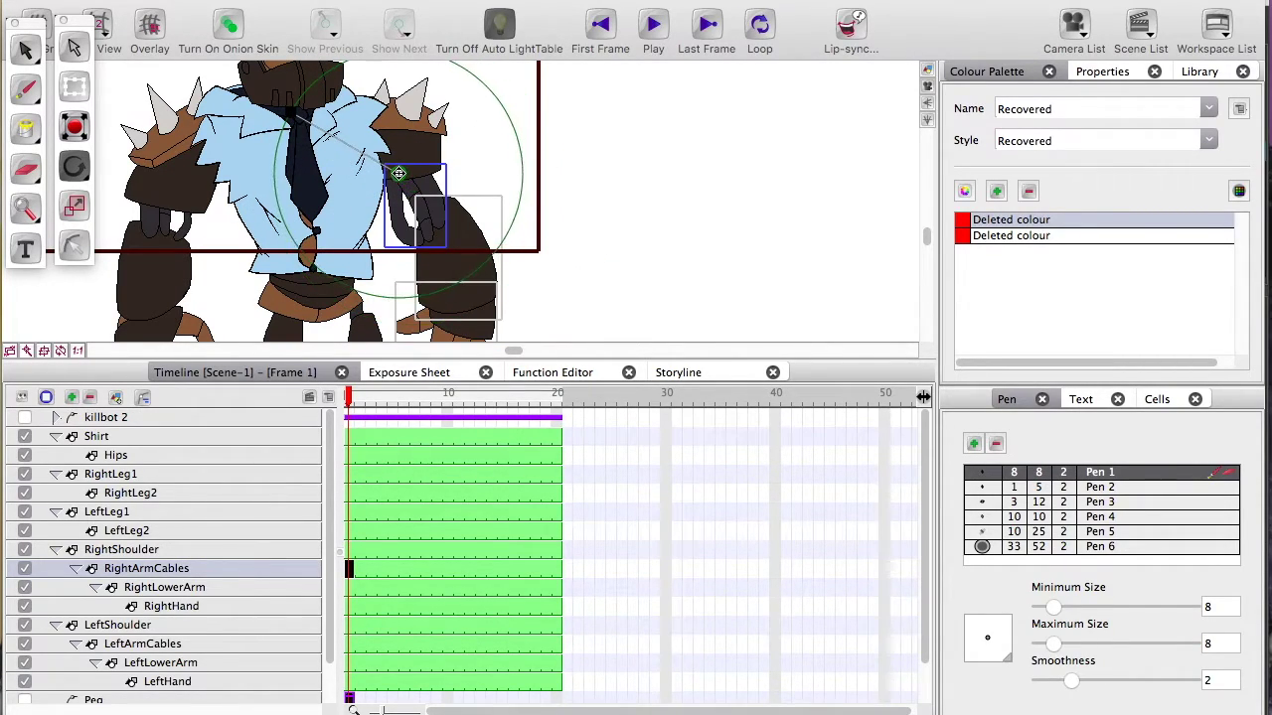
{"action": "left_click_drag", "start_coordinate": [293, 108], "coordinate": [275, 181]}
{"action": "key", "text": "super+z"}
Move the RightLowerArm pivot to the elbow where the cables enter the forearm, and undo a test rotation
{"action": "left_click", "coordinate": [348, 589]}
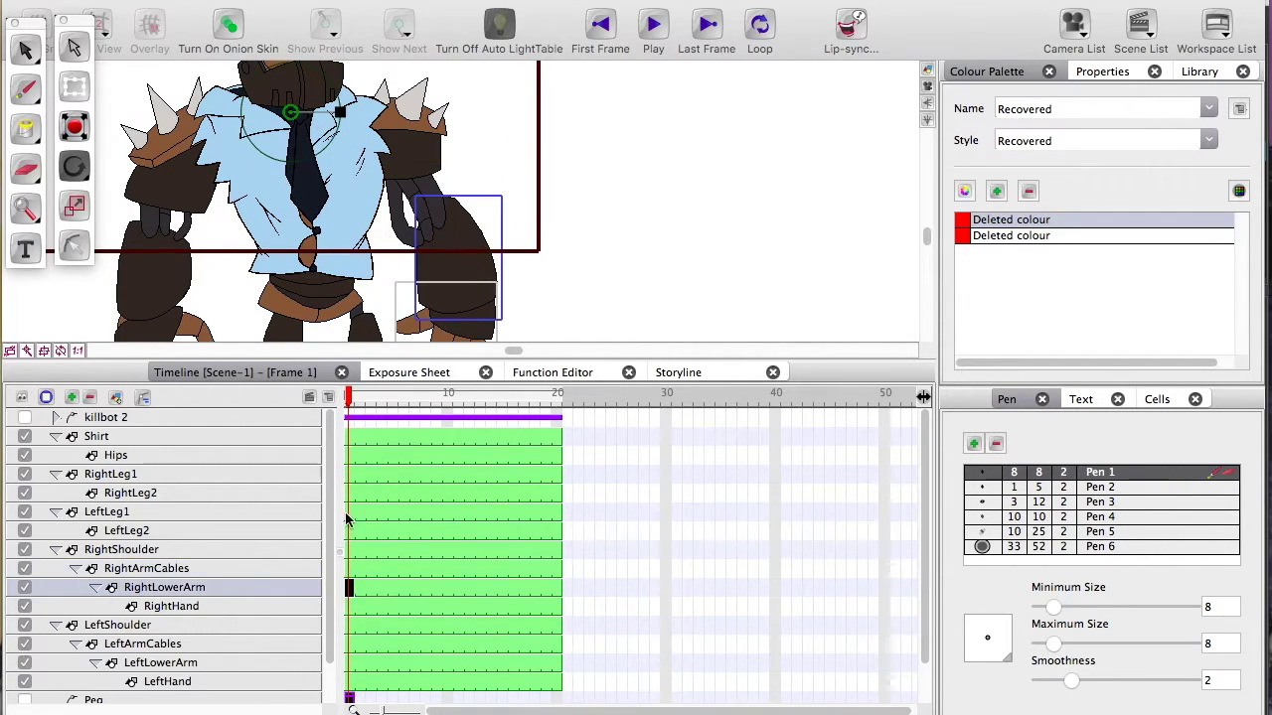
{"action": "left_click_drag", "start_coordinate": [319, 294], "coordinate": [300, 265]}
{"action": "left_click_drag", "start_coordinate": [272, 84], "coordinate": [417, 190]}
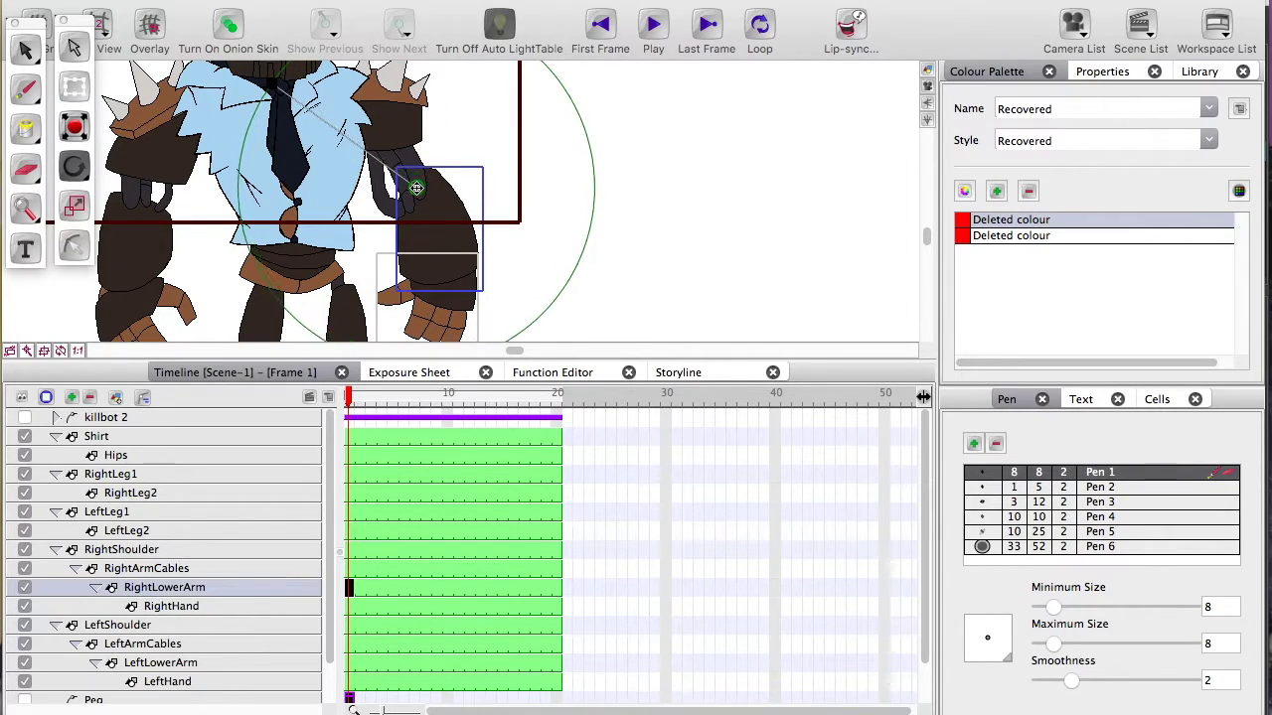
{"action": "key", "text": "1"}
{"action": "mouse_move", "coordinate": [315, 116]}
{"action": "left_mouse_down"}
{"action": "mouse_move", "coordinate": [299, 220]}
{"action": "mouse_move", "coordinate": [352, 80]}
{"action": "mouse_move", "coordinate": [304, 136]}
{"action": "left_mouse_up"}
{"action": "key", "text": "super+z"}
Fine-tune the RightLowerArm pivot around the elbow joint, undoing each test rotation of the forearm
{"action": "left_click_drag", "start_coordinate": [425, 192], "coordinate": [422, 205]}
{"action": "left_click_drag", "start_coordinate": [322, 114], "coordinate": [362, 90]}
{"action": "key", "text": "2"}
{"action": "key", "text": "super+z"}
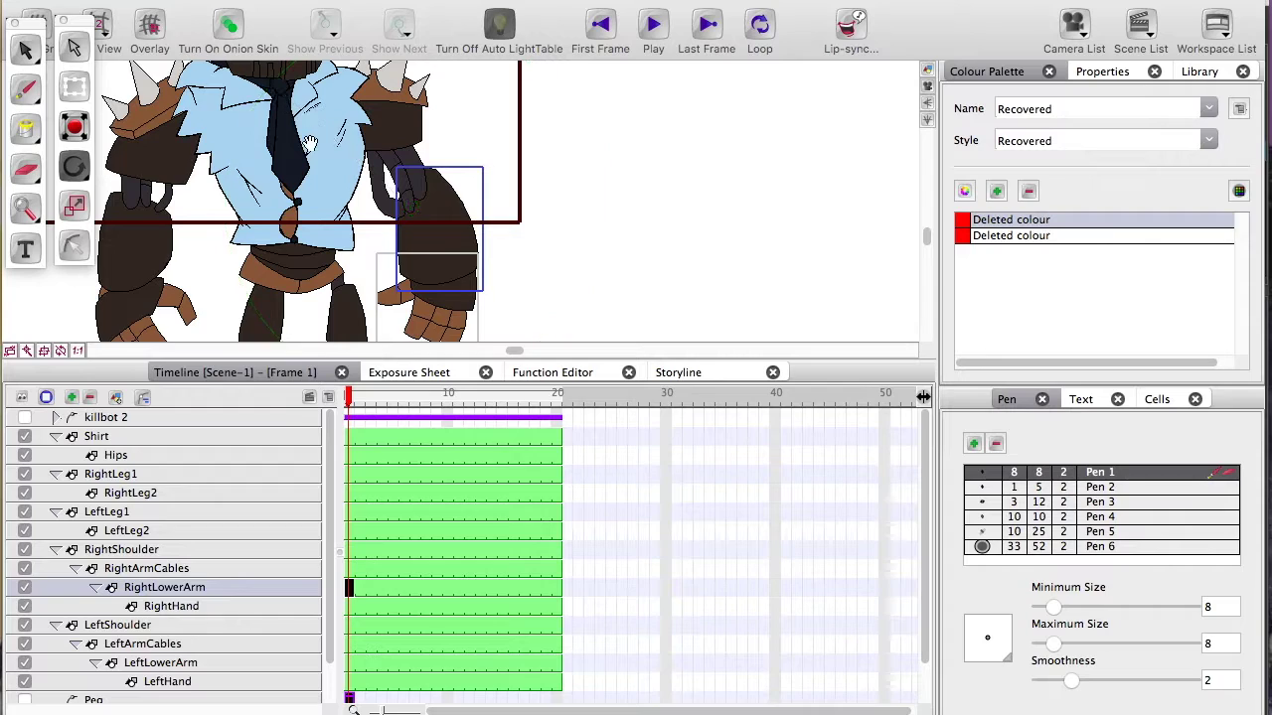
{"action": "left_click_drag", "start_coordinate": [349, 151], "coordinate": [351, 178]}
{"action": "left_click_drag", "start_coordinate": [410, 235], "coordinate": [418, 231]}
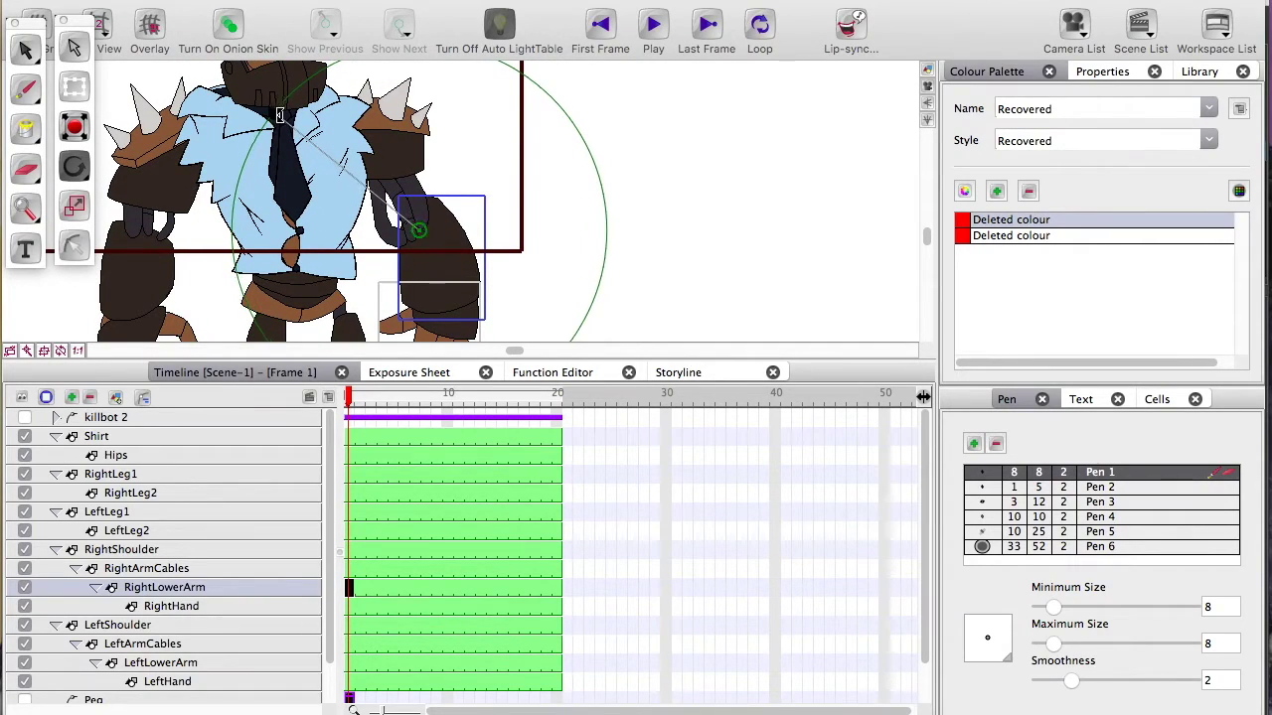
{"action": "left_click_drag", "start_coordinate": [280, 113], "coordinate": [345, 76]}
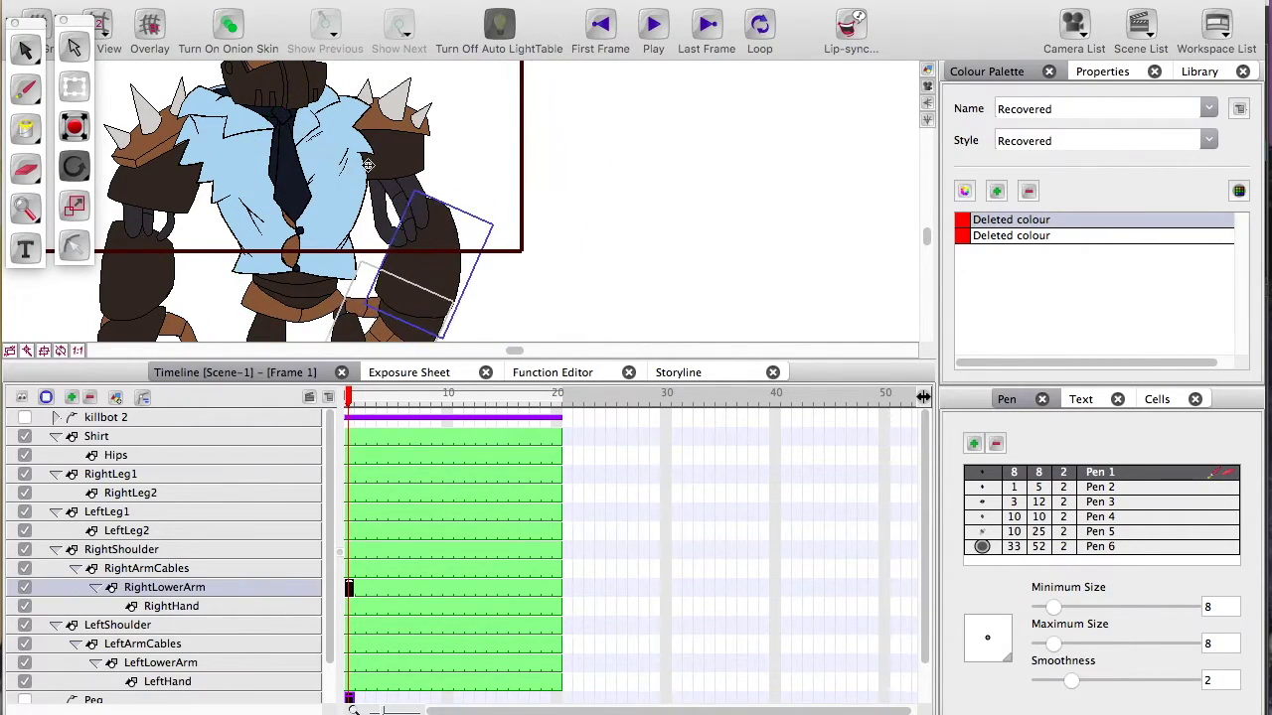
{"action": "key", "text": "super+z"}
{"action": "left_click_drag", "start_coordinate": [418, 232], "coordinate": [408, 240]}
Recheck the RightShoulder, RightArmCables and RightLowerArm pivots on frame 1, undoing the test rotations of the cables and forearm
{"action": "left_click", "coordinate": [268, 230]}
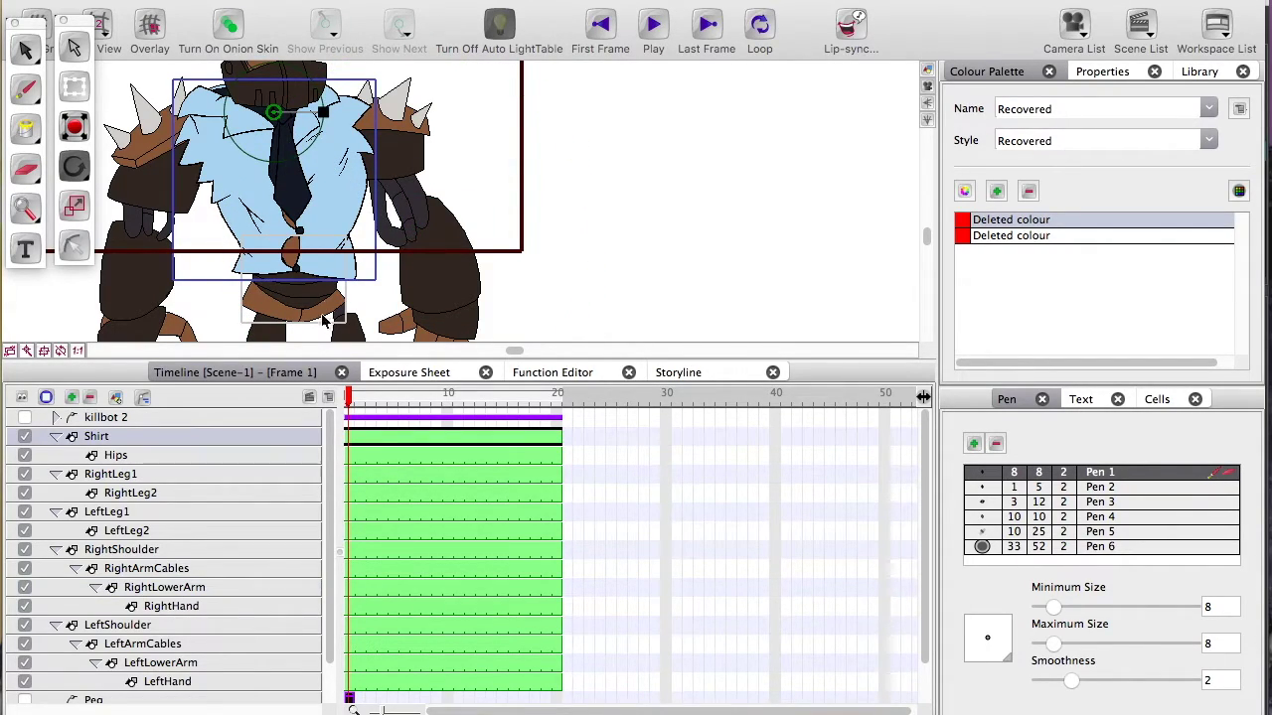
{"action": "left_click", "coordinate": [365, 553]}
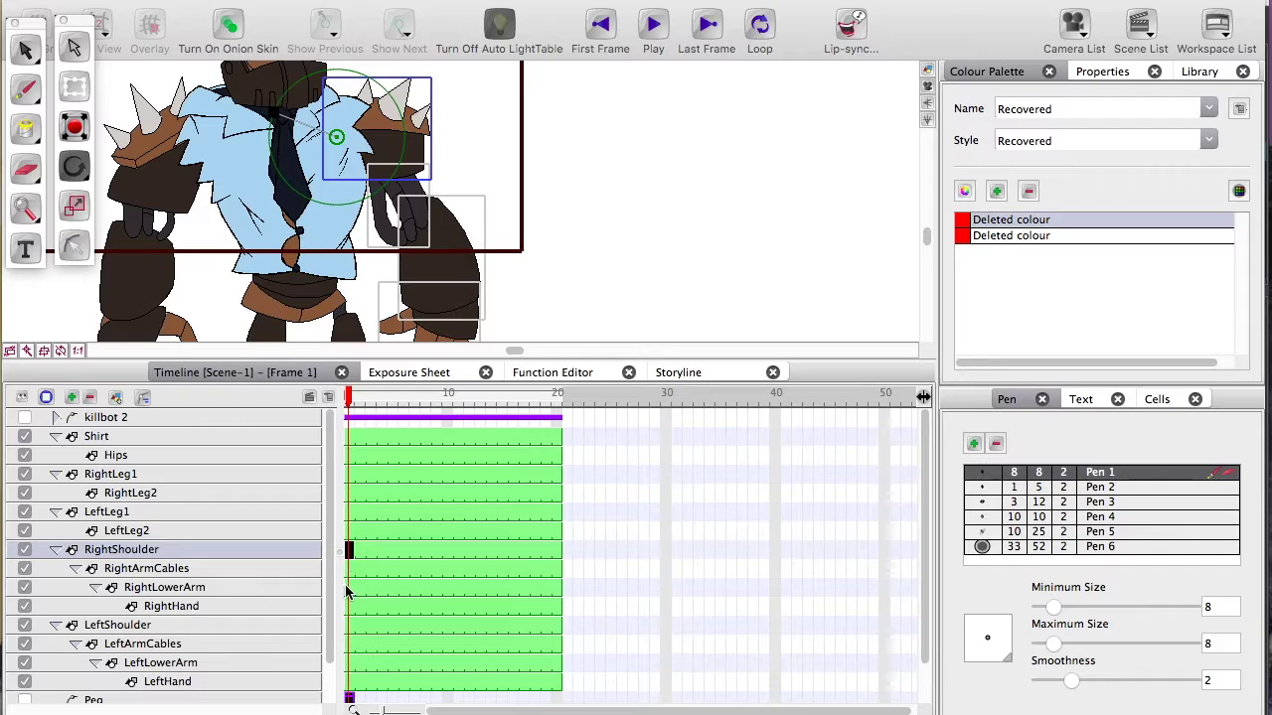
{"action": "left_click", "coordinate": [350, 569]}
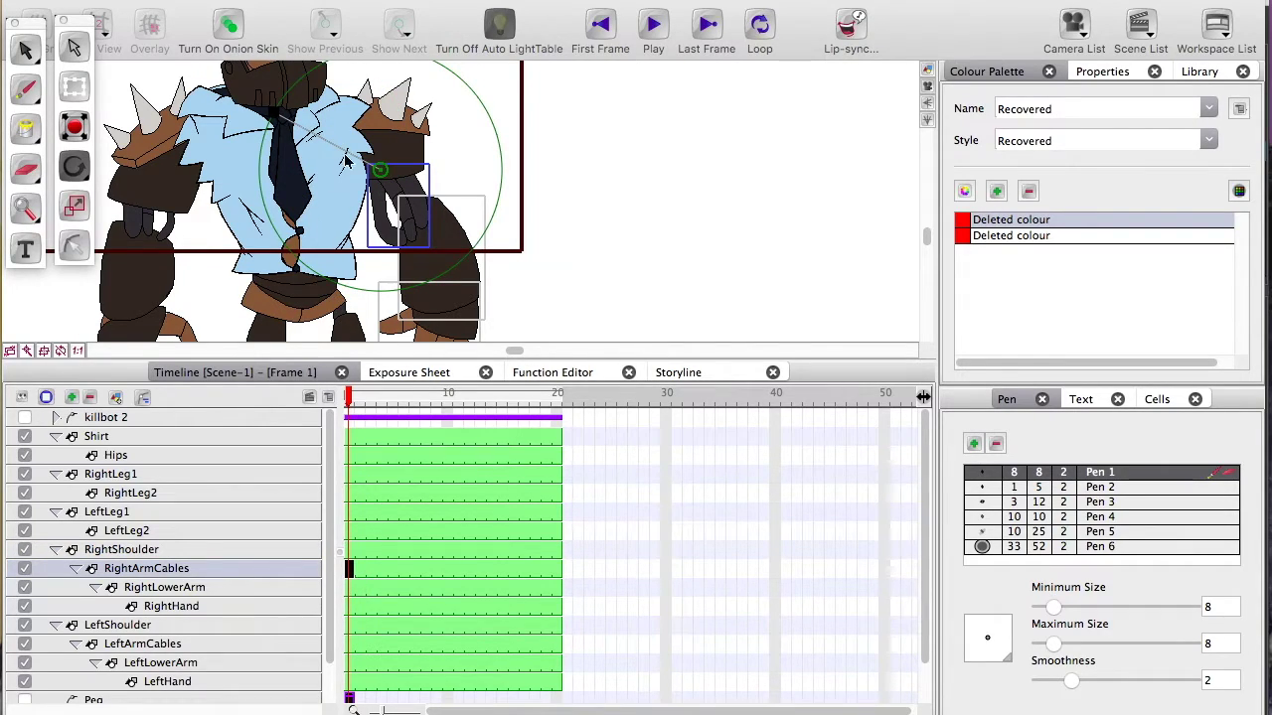
{"action": "left_click_drag", "start_coordinate": [276, 114], "coordinate": [289, 88]}
{"action": "key", "text": "super+z"}
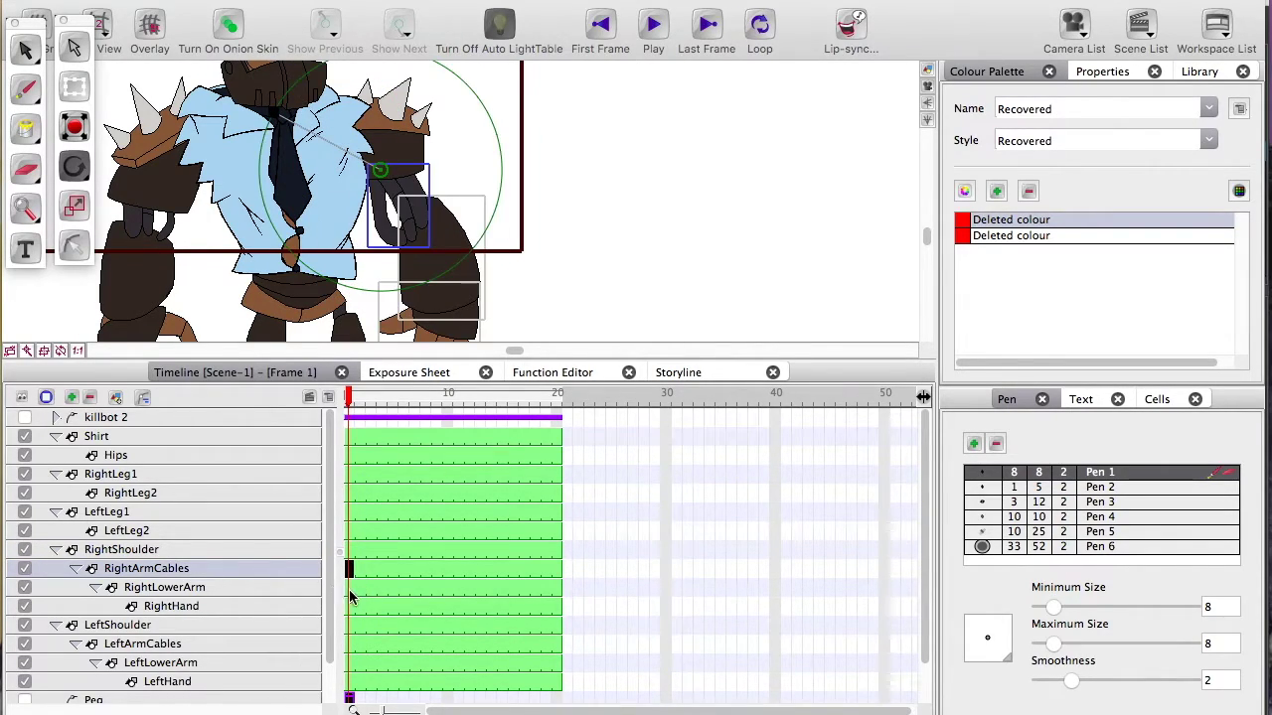
{"action": "left_click", "coordinate": [349, 590]}
{"action": "left_click_drag", "start_coordinate": [273, 111], "coordinate": [352, 83]}
{"action": "key", "text": "super+z"}
{"action": "scroll", "coordinate": [288, 247], "scroll_direction": "down", "scroll_amount": 5}
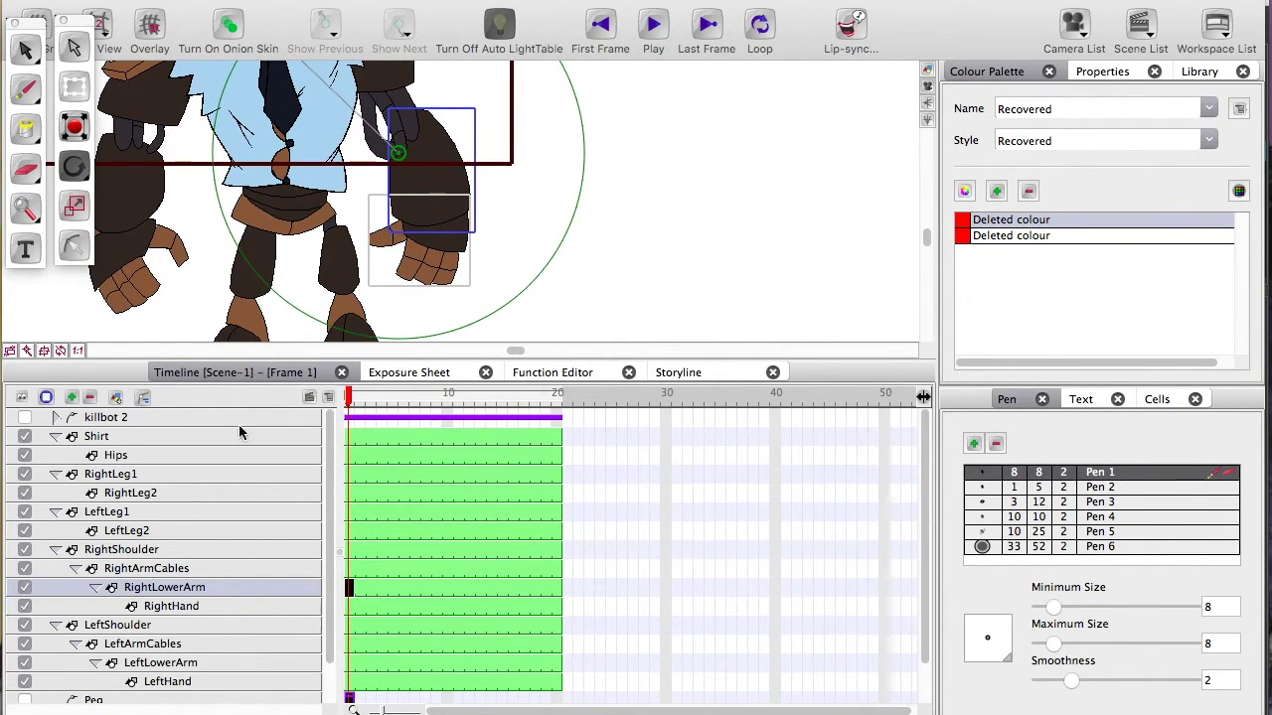
Enlarge the drawing area and place the RightHand pivot at the wrist, fine-tuning it after an undone test rotation
{"action": "left_click", "coordinate": [349, 607]}
{"action": "key", "text": "1"}
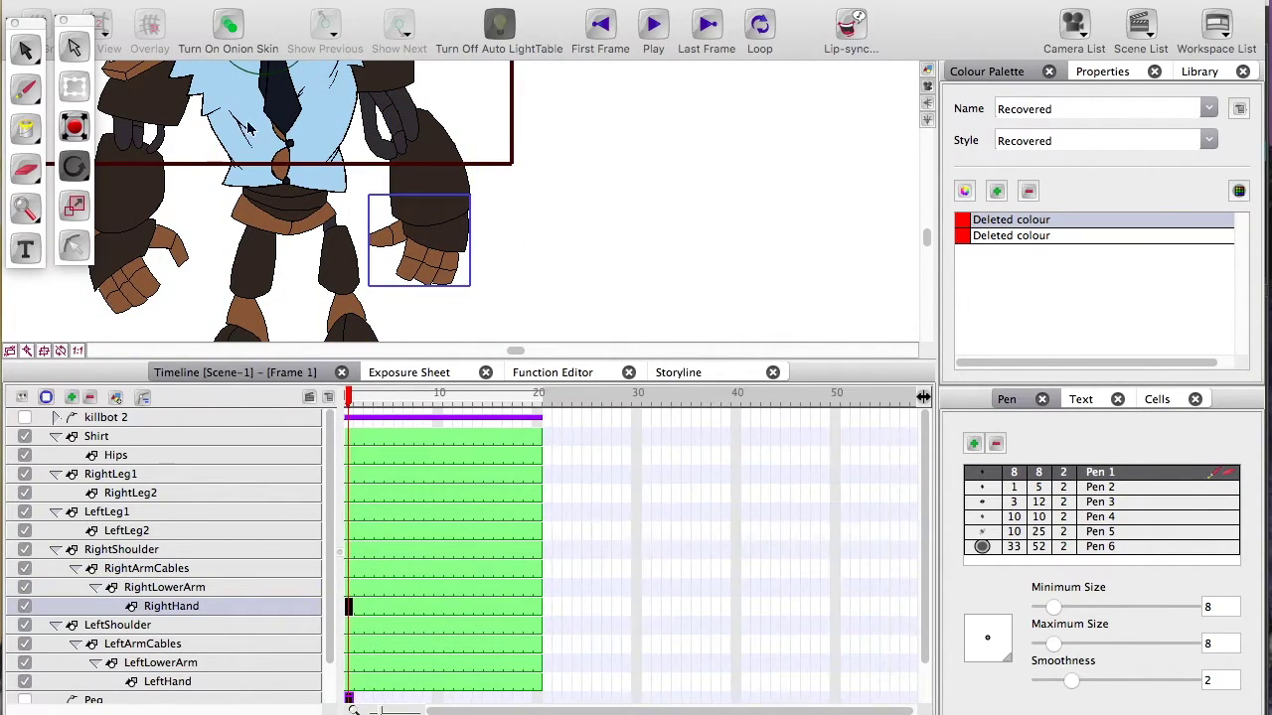
{"action": "left_click_drag", "start_coordinate": [277, 86], "coordinate": [302, 123]}
{"action": "key", "text": "1"}
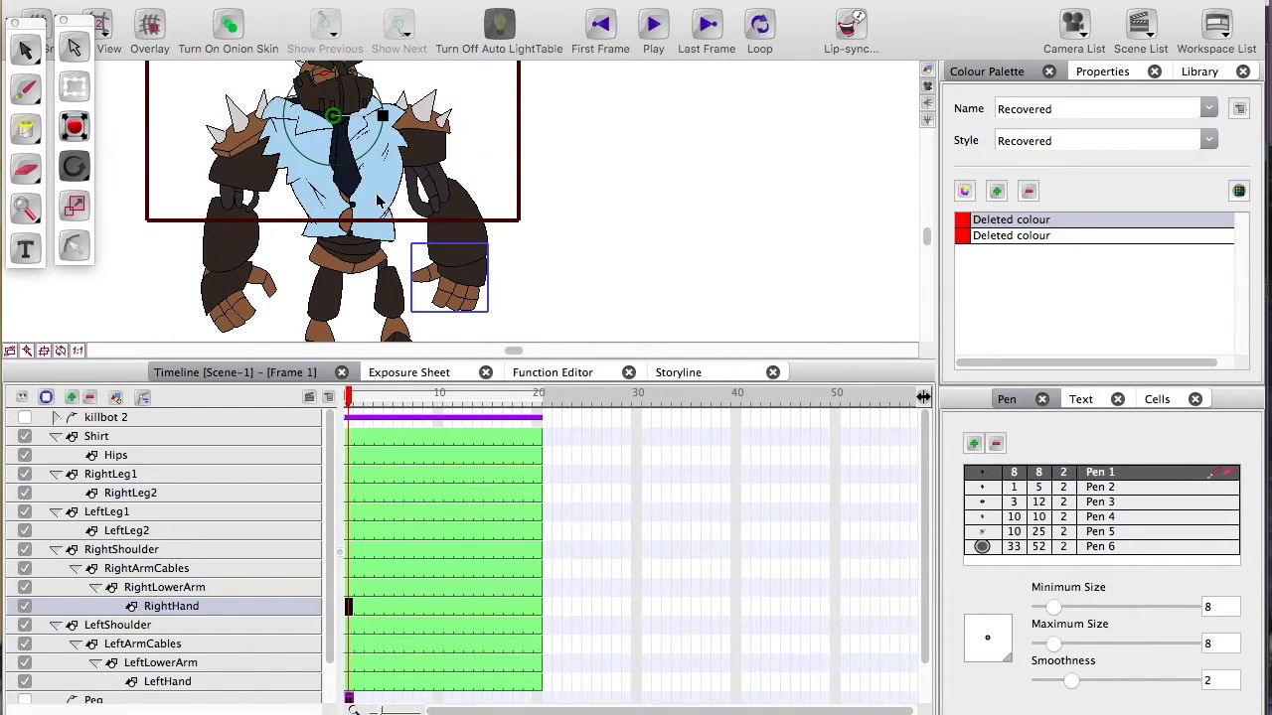
{"action": "left_click_drag", "start_coordinate": [248, 241], "coordinate": [280, 305]}
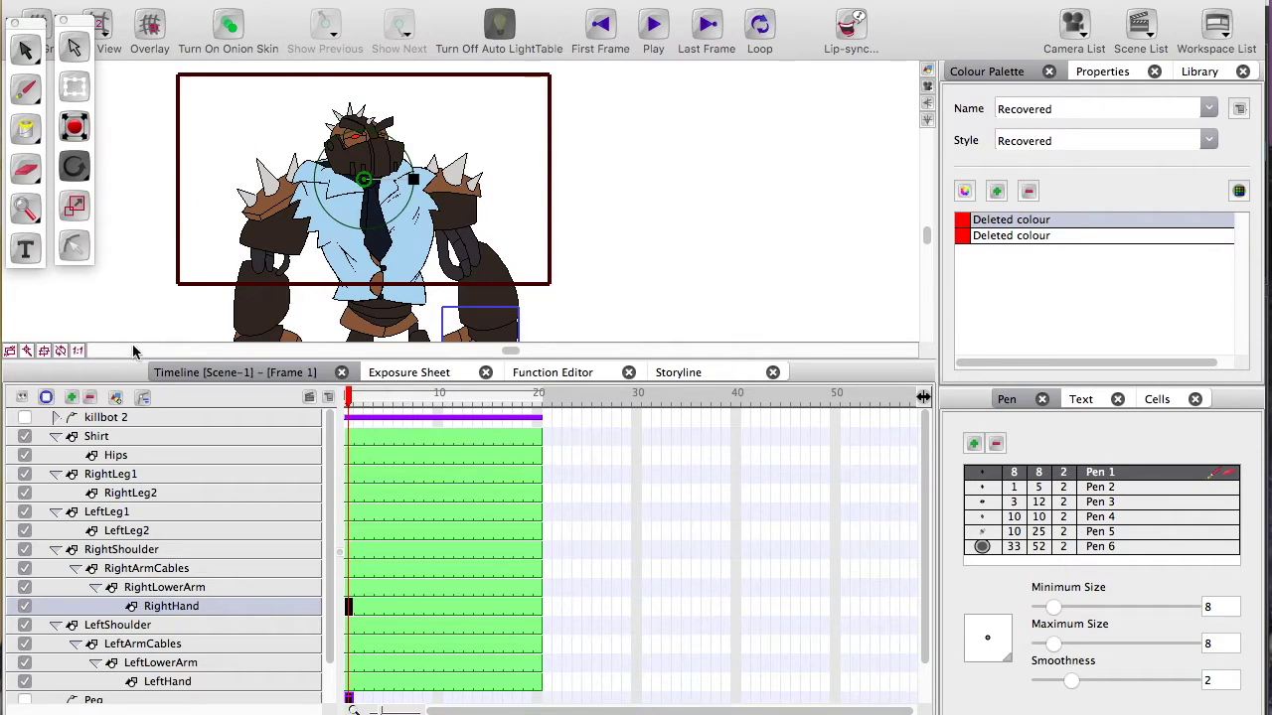
{"action": "left_click_drag", "start_coordinate": [121, 381], "coordinate": [145, 519]}
{"action": "left_click_drag", "start_coordinate": [170, 407], "coordinate": [247, 280]}
{"action": "mouse_move", "coordinate": [390, 114]}
{"action": "left_mouse_down"}
{"action": "mouse_move", "coordinate": [395, 144]}
{"action": "mouse_move", "coordinate": [586, 339]}
{"action": "left_mouse_up"}
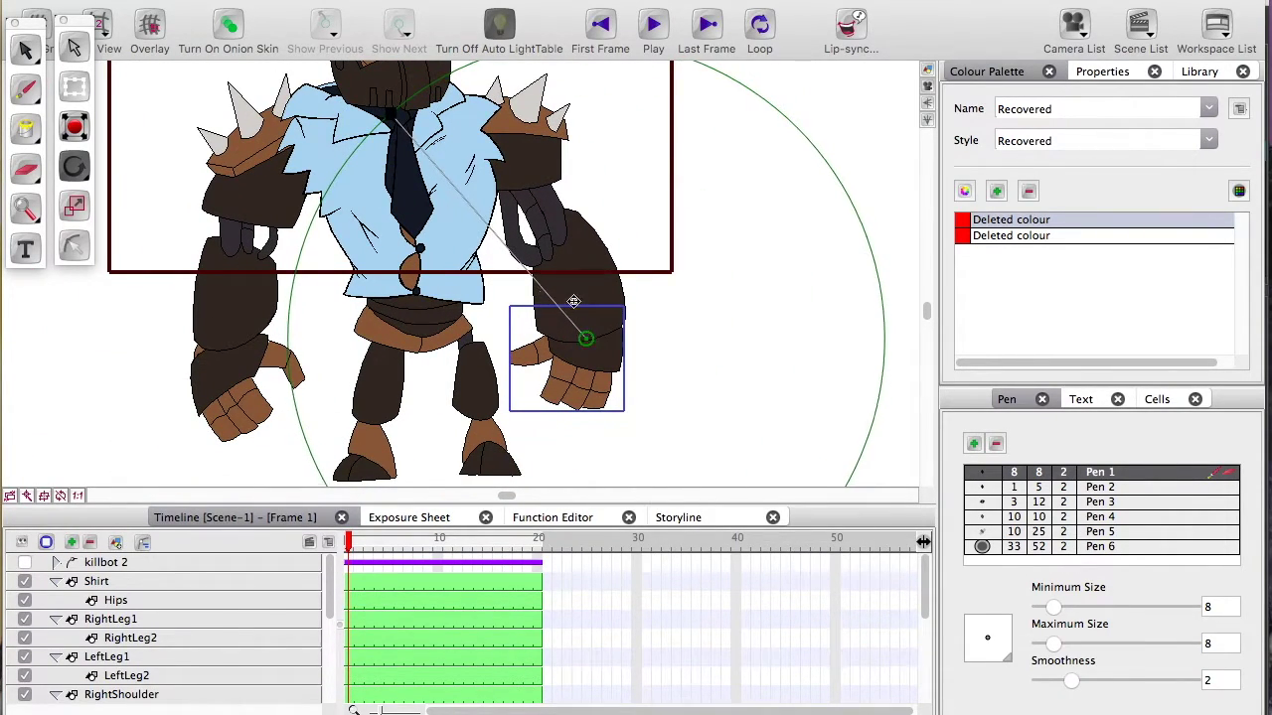
{"action": "left_click_drag", "start_coordinate": [398, 113], "coordinate": [604, 105]}
{"action": "key", "text": "super+z"}
{"action": "left_click_drag", "start_coordinate": [586, 339], "coordinate": [580, 322]}
{"action": "left_click_drag", "start_coordinate": [388, 112], "coordinate": [250, 280]}
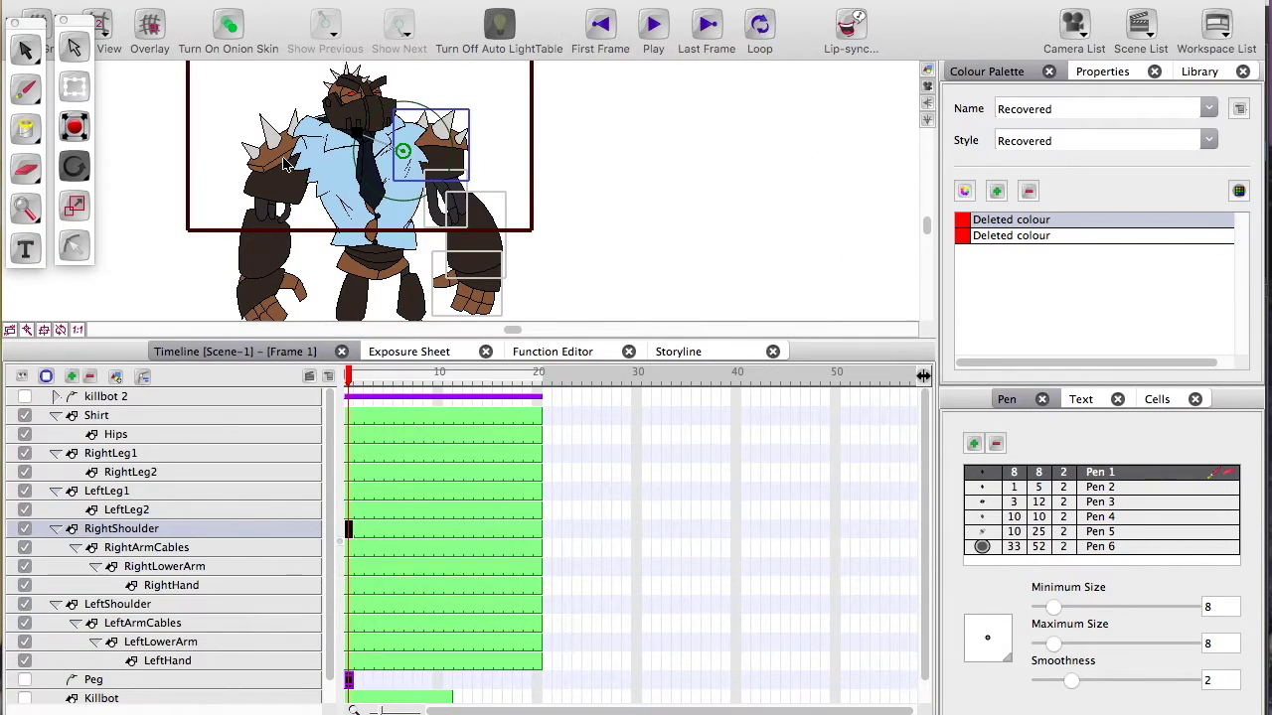
Pose the right arm raised by rotating its shoulder, cables, lower arm and hand on frame 1, and check the pose on other frames
{"action": "left_click_drag", "start_coordinate": [364, 135], "coordinate": [610, 296]}
{"action": "left_click", "coordinate": [350, 552]}
{"action": "left_click", "coordinate": [348, 566]}
{"action": "left_click", "coordinate": [348, 585]}
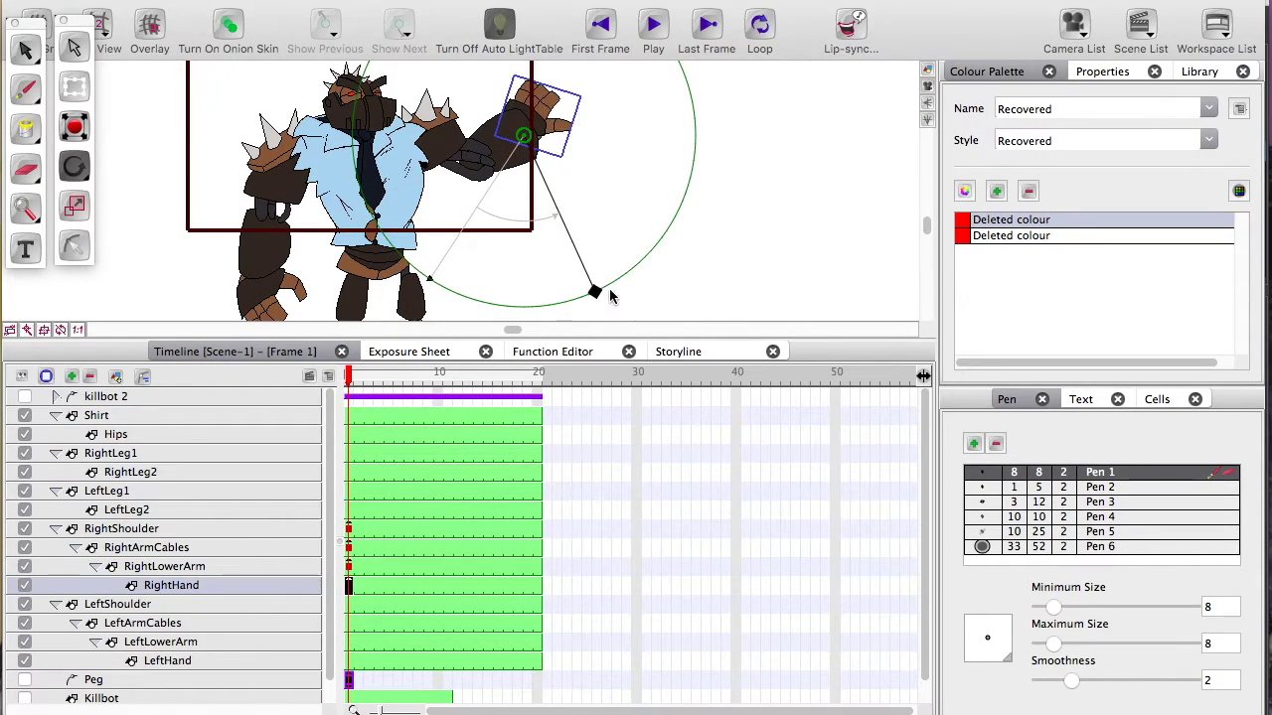
{"action": "key", "text": "space"}
{"action": "left_click_drag", "start_coordinate": [215, 230], "coordinate": [211, 210]}
{"action": "left_click", "coordinate": [507, 591]}
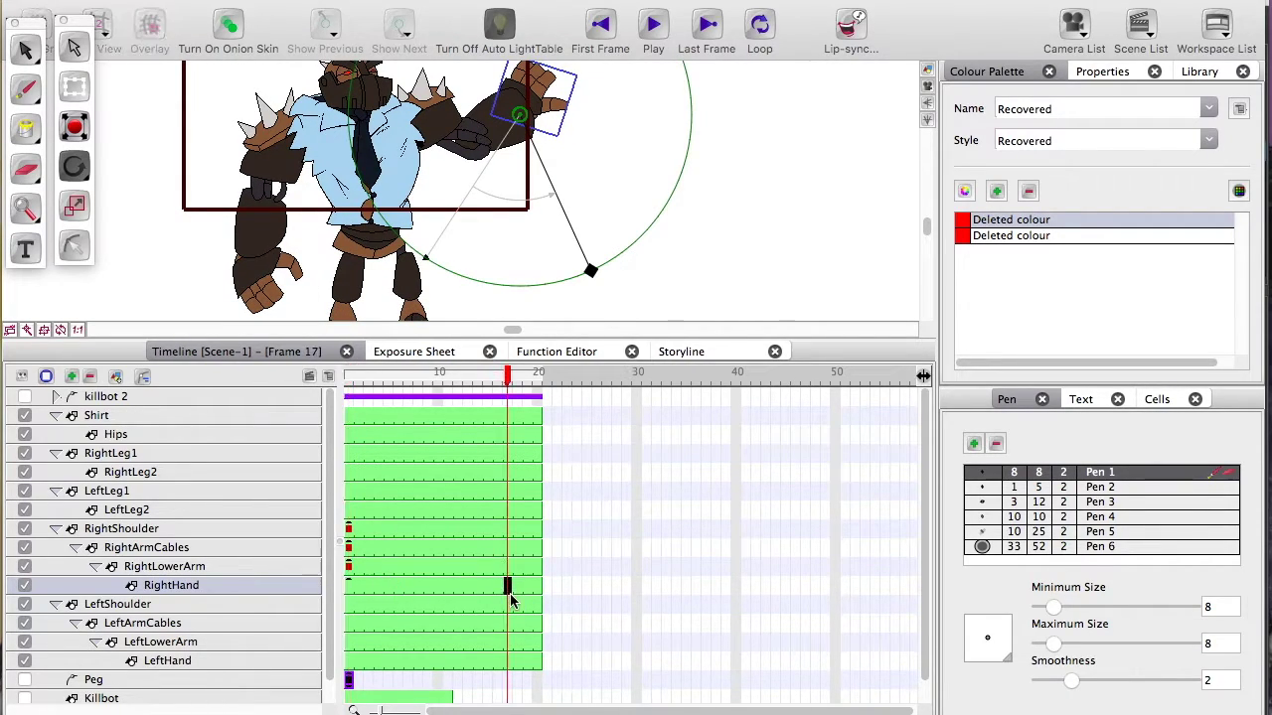
{"action": "left_click", "coordinate": [382, 592]}
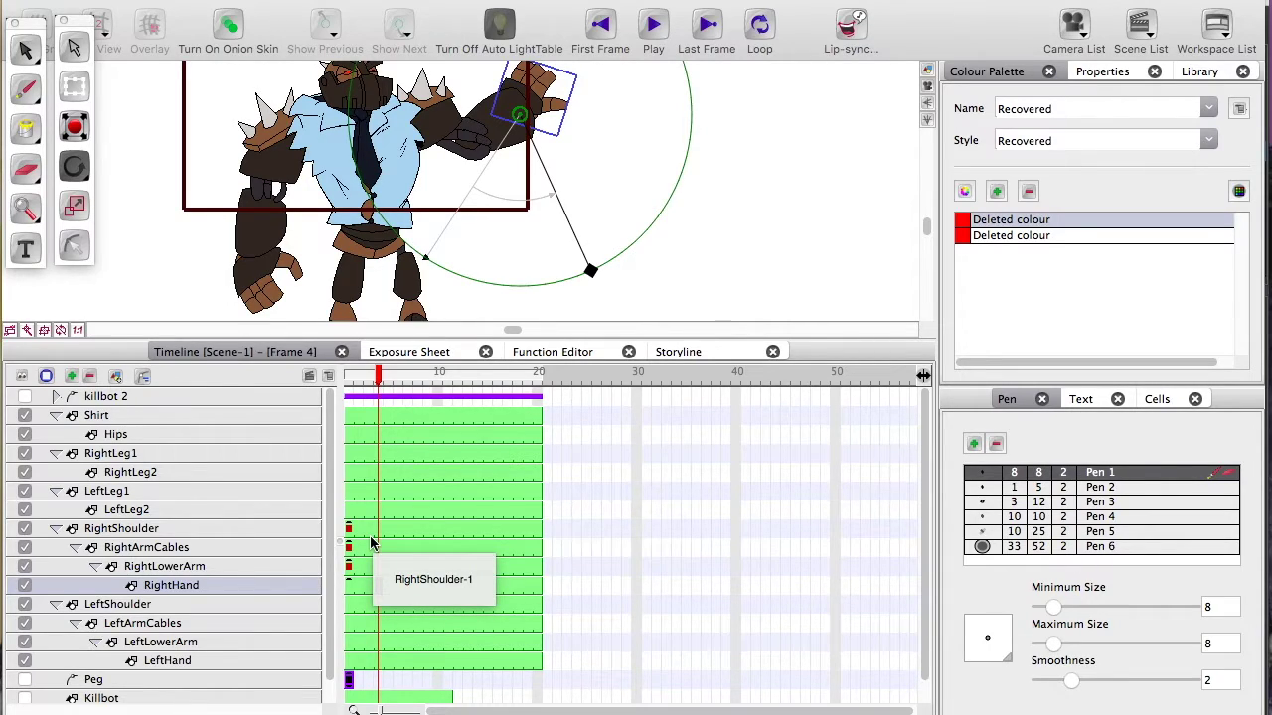
{"action": "left_click", "coordinate": [372, 585]}
{"action": "left_click", "coordinate": [350, 586]}
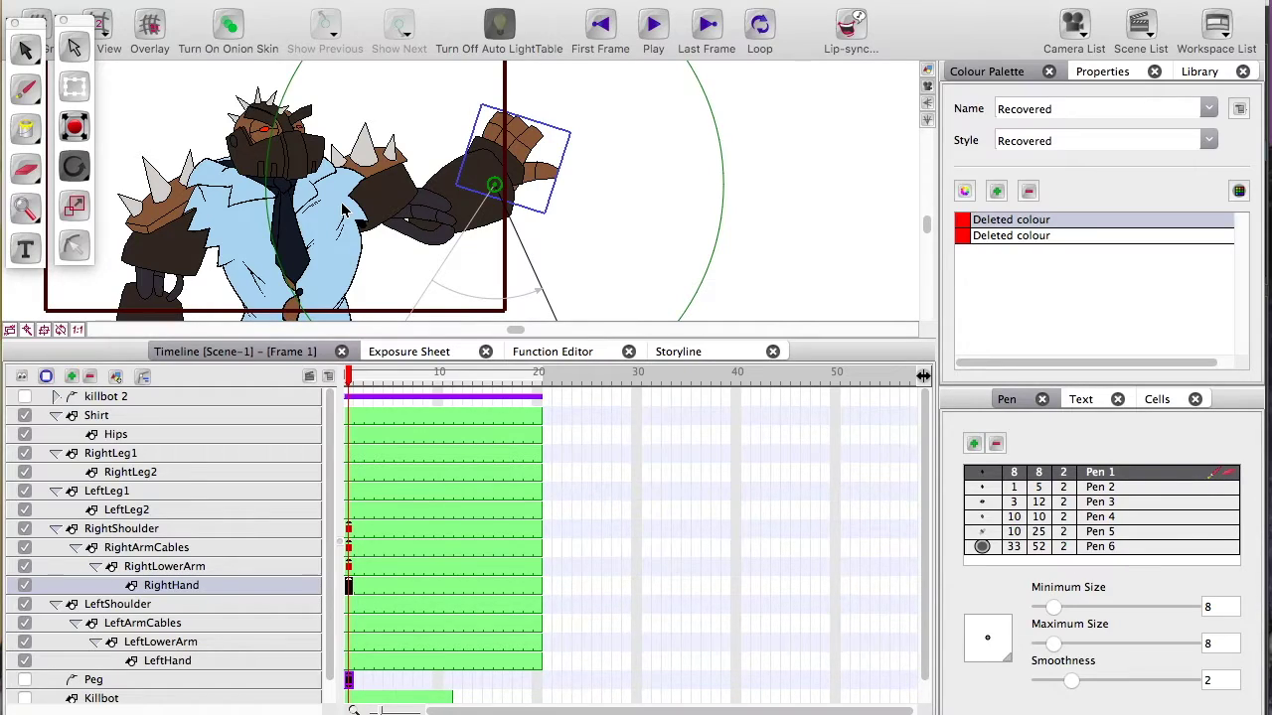
Clear the test pose from frame 1 of RightShoulder, RightArmCables, RightLowerArm and RightHand together
{"action": "left_click_drag", "start_coordinate": [349, 546], "coordinate": [350, 584]}
{"action": "right_click", "coordinate": [350, 563]}
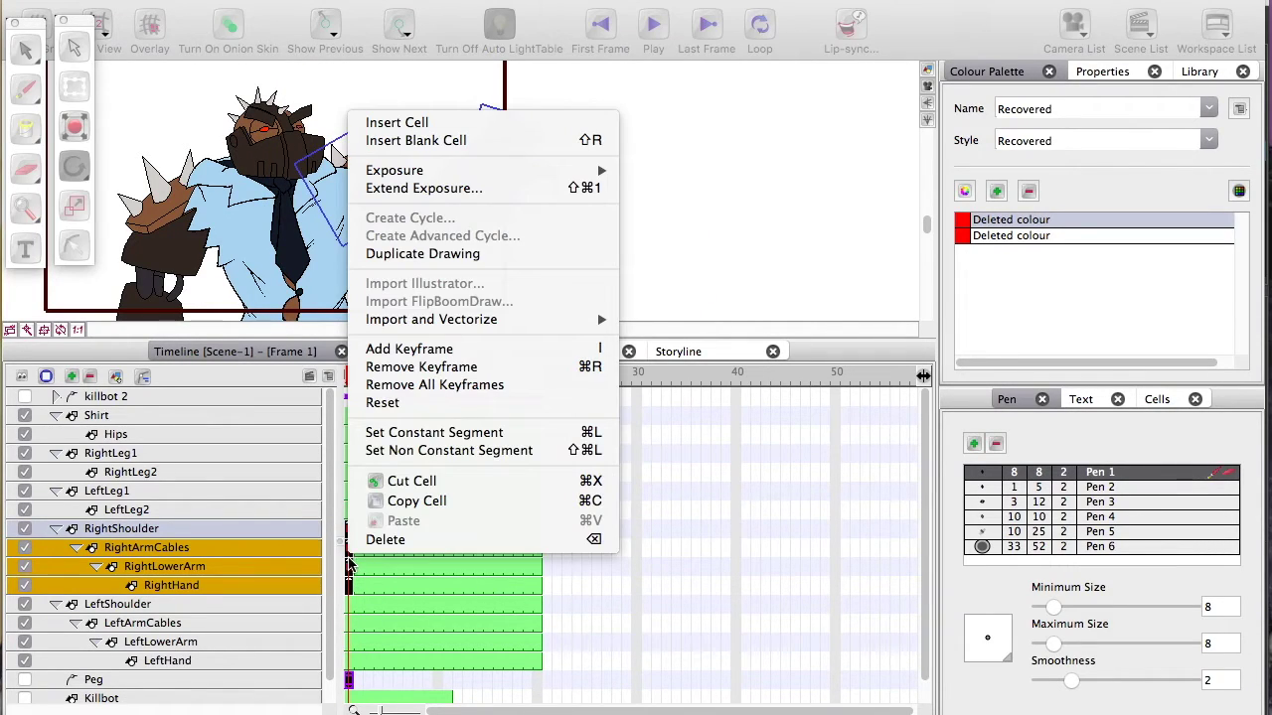
{"action": "left_click", "coordinate": [413, 349]}
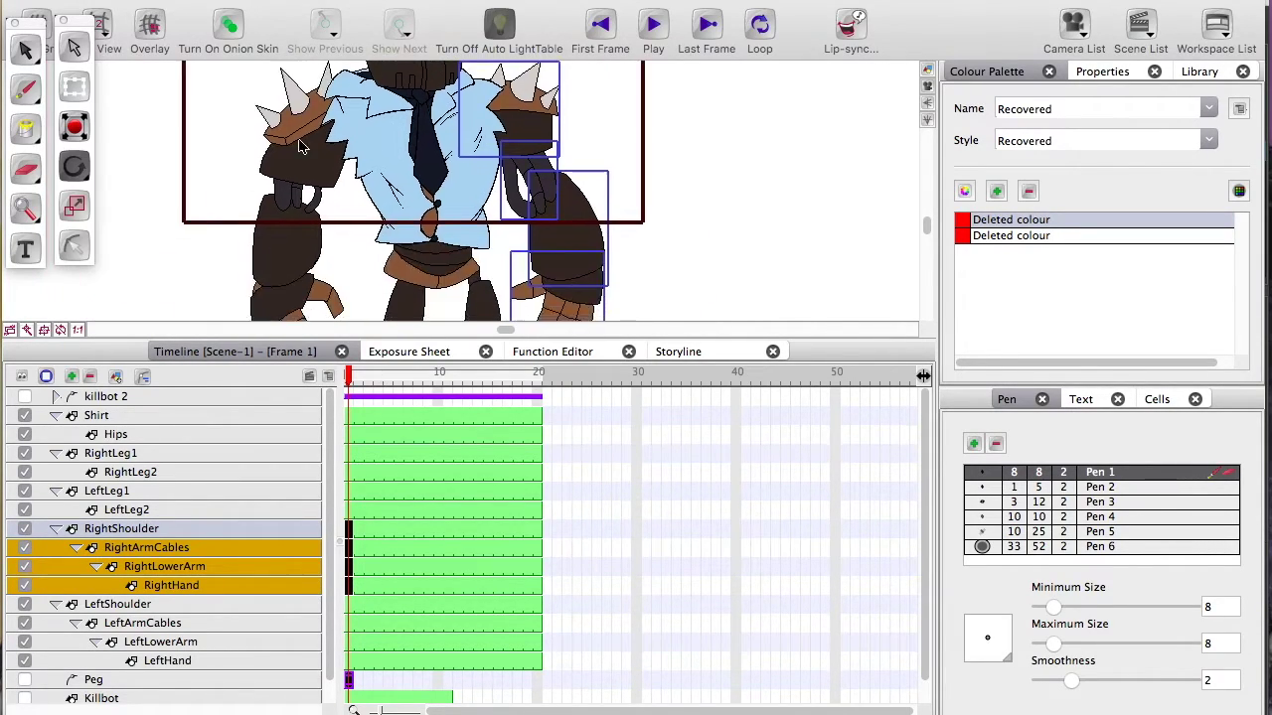
{"action": "key", "text": "1"}
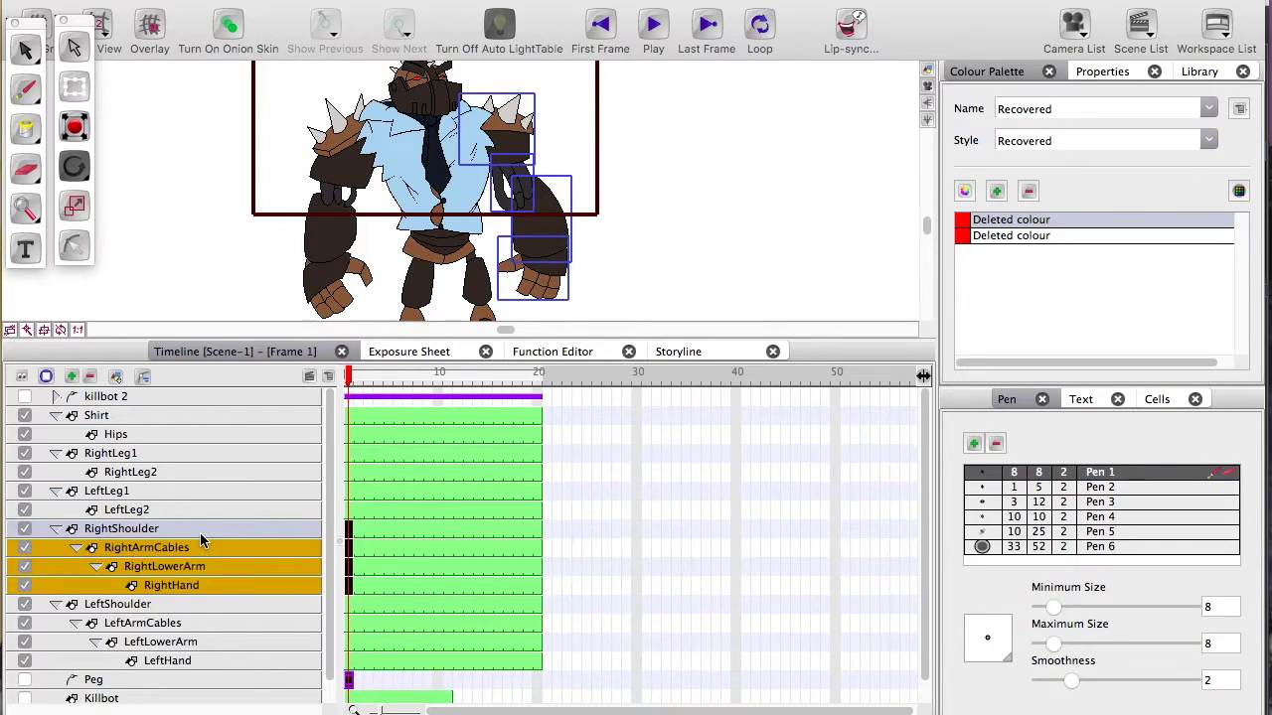
Place the LeftShoulder pivot where the arm meets the shirt, test the arm's rotation, and undo the test
{"action": "left_click", "coordinate": [195, 603]}
{"action": "scroll", "coordinate": [427, 109], "scroll_direction": "up", "scroll_amount": 2}
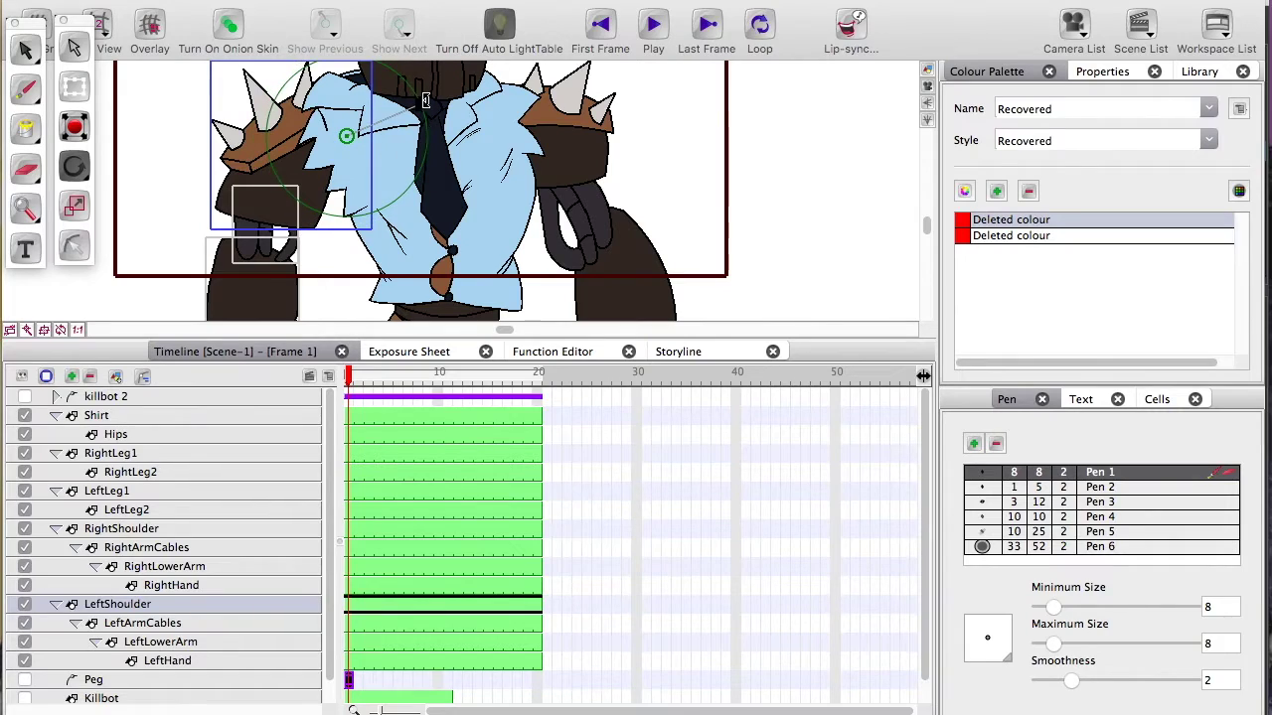
{"action": "left_click_drag", "start_coordinate": [425, 99], "coordinate": [394, 197]}
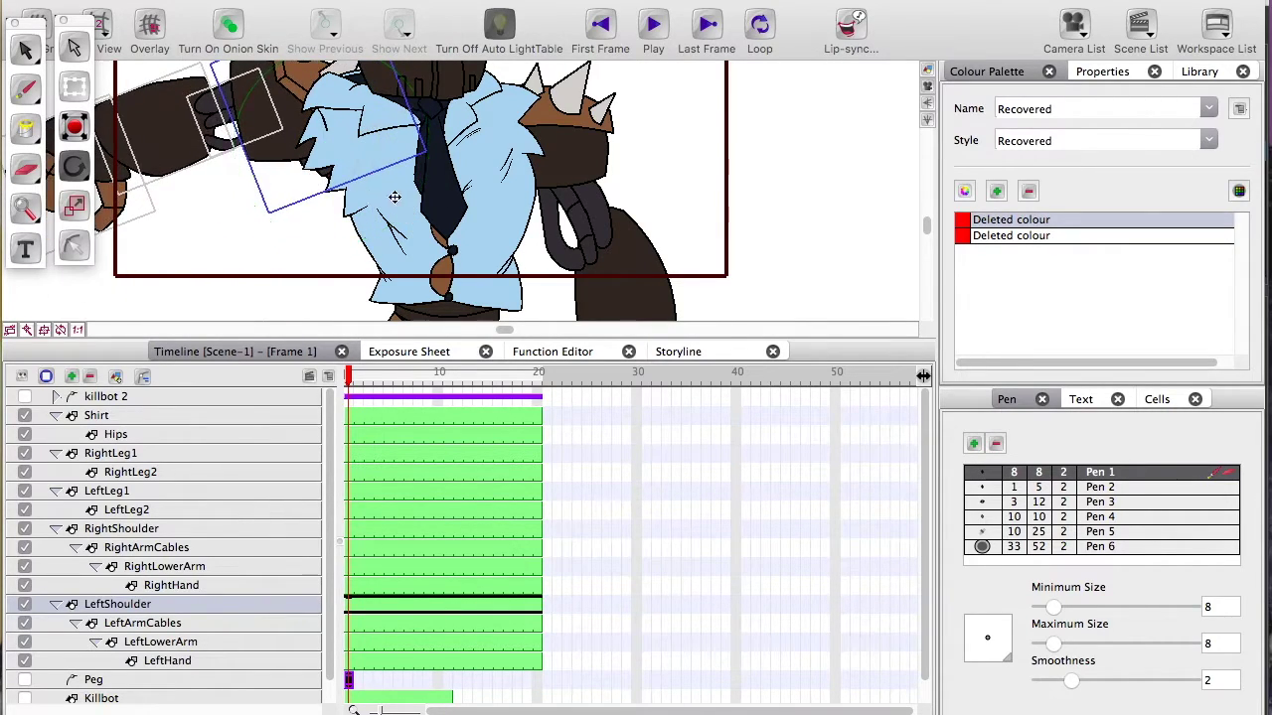
{"action": "key", "text": "super+z"}
{"action": "left_click_drag", "start_coordinate": [278, 236], "coordinate": [248, 221]}
{"action": "key", "text": "super+z"}
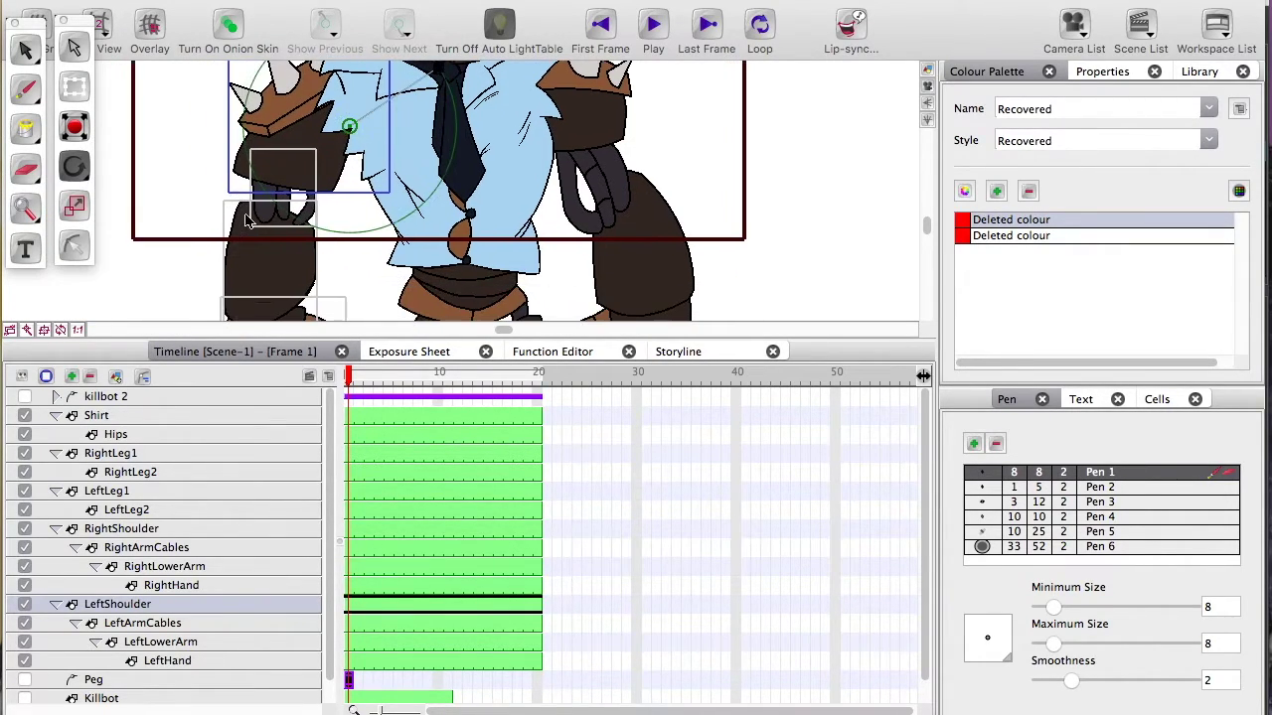
Place the LeftArmCables pivot at the top of the cables below the shoulder, and undo a test rotation
{"action": "left_click", "coordinate": [347, 625]}
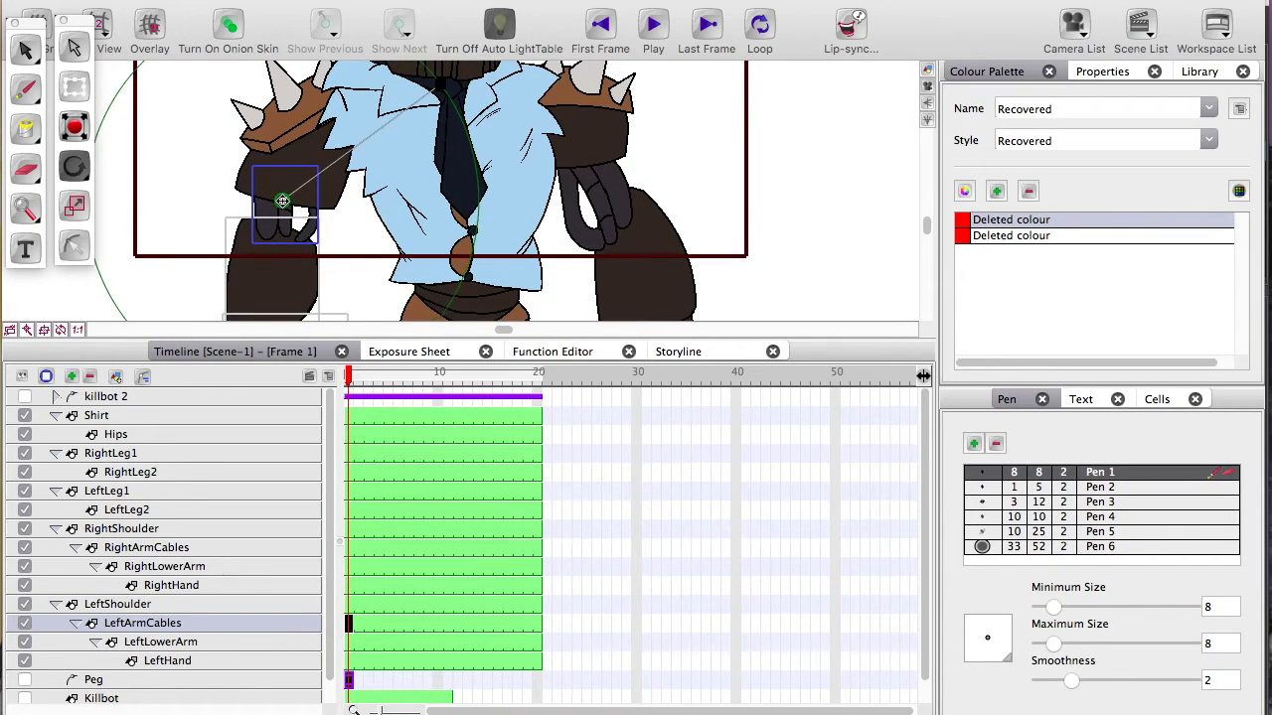
{"action": "mouse_move", "coordinate": [285, 237]}
{"action": "left_mouse_down"}
{"action": "mouse_move", "coordinate": [262, 226]}
{"action": "mouse_move", "coordinate": [308, 236]}
{"action": "left_mouse_up"}
{"action": "key", "text": "super+z"}
{"action": "left_click_drag", "start_coordinate": [201, 252], "coordinate": [206, 191]}
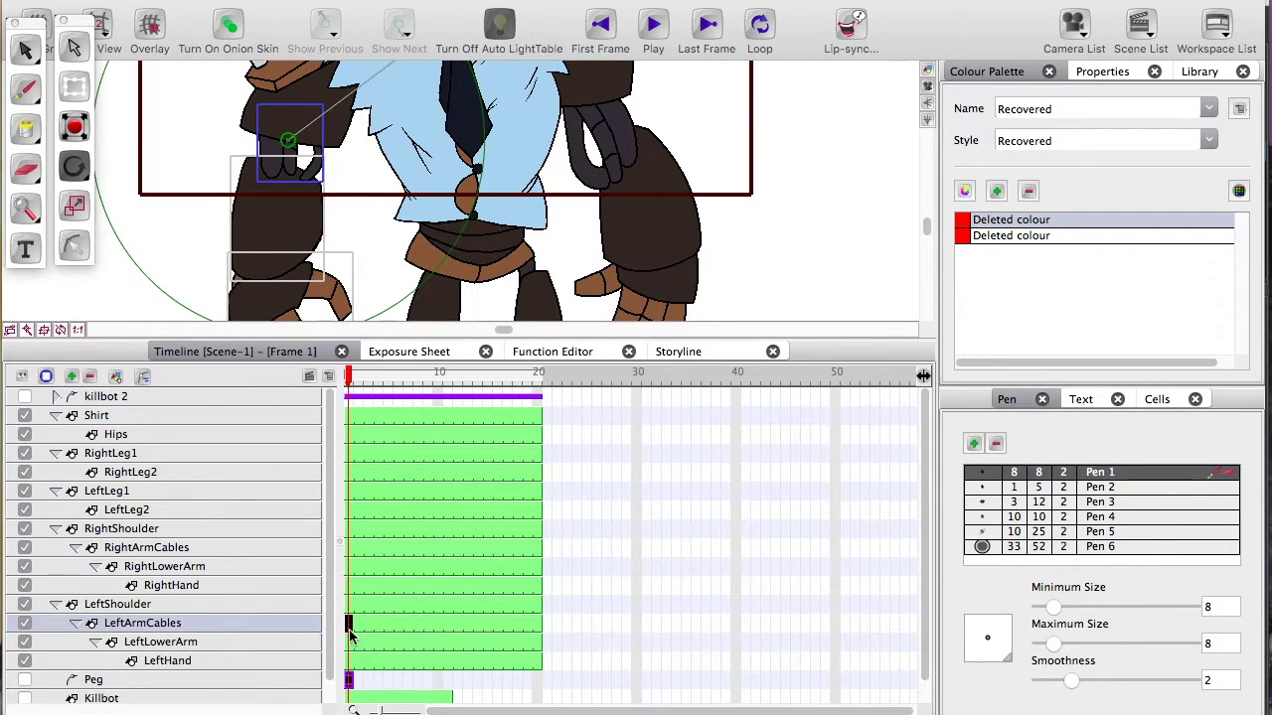
Place the LeftLowerArm pivot at the elbow and the LeftHand pivot at the wrist, undoing the forearm's test rotation
{"action": "left_click", "coordinate": [348, 640]}
{"action": "key", "text": "1"}
{"action": "left_click_drag", "start_coordinate": [451, 74], "coordinate": [459, 78]}
{"action": "left_click_drag", "start_coordinate": [251, 146], "coordinate": [261, 216]}
{"action": "left_click_drag", "start_coordinate": [461, 142], "coordinate": [294, 65]}
{"action": "key", "text": "ctrl+z"}
{"action": "left_click_drag", "start_coordinate": [325, 246], "coordinate": [339, 142]}
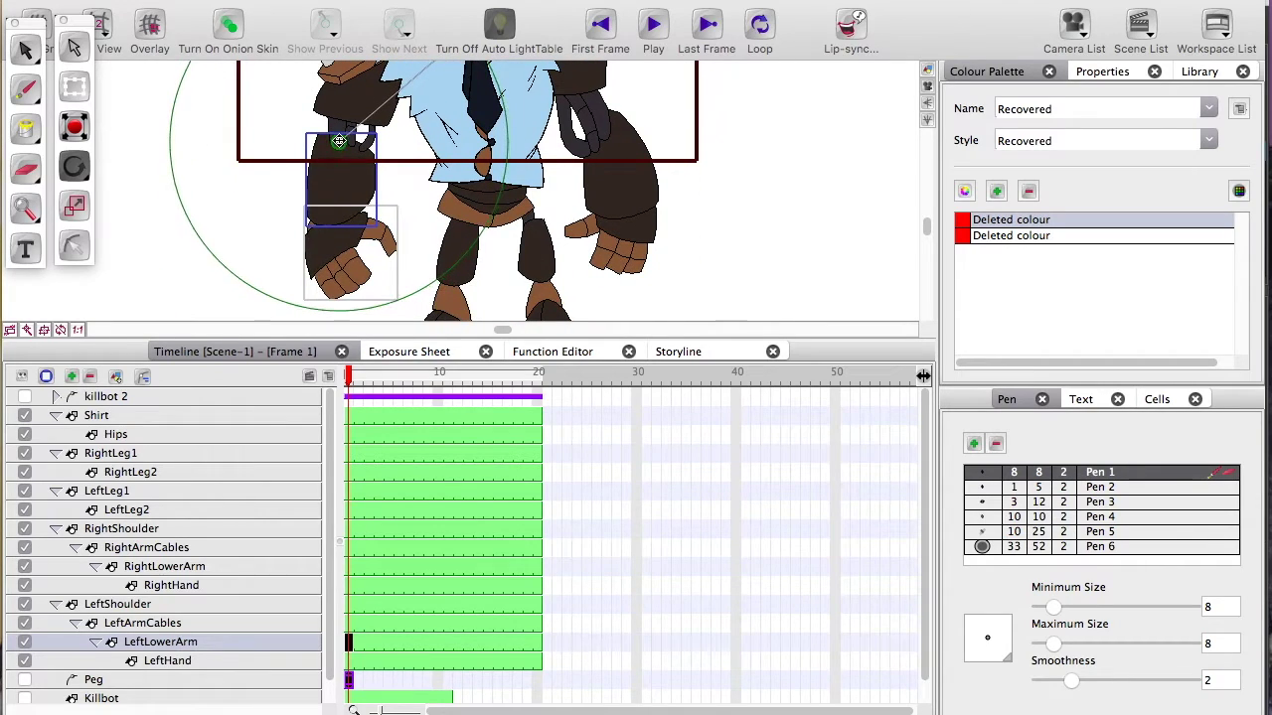
{"action": "left_click", "coordinate": [350, 661]}
{"action": "scroll", "coordinate": [445, 74], "scroll_direction": "up", "scroll_amount": 2}
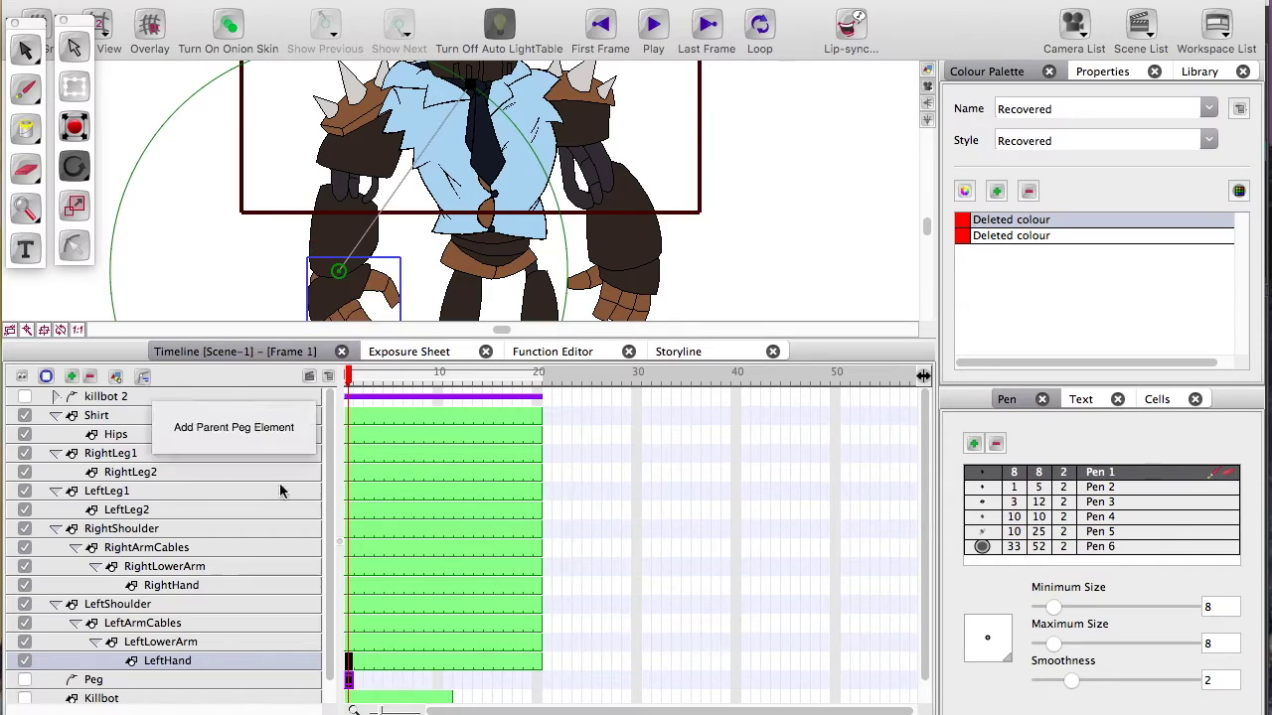
Place the LeftLeg1 pivot at the top of the thigh where it meets the hips, and undo a test rotation
{"action": "left_click", "coordinate": [179, 491]}
{"action": "left_click_drag", "start_coordinate": [470, 84], "coordinate": [438, 198]}
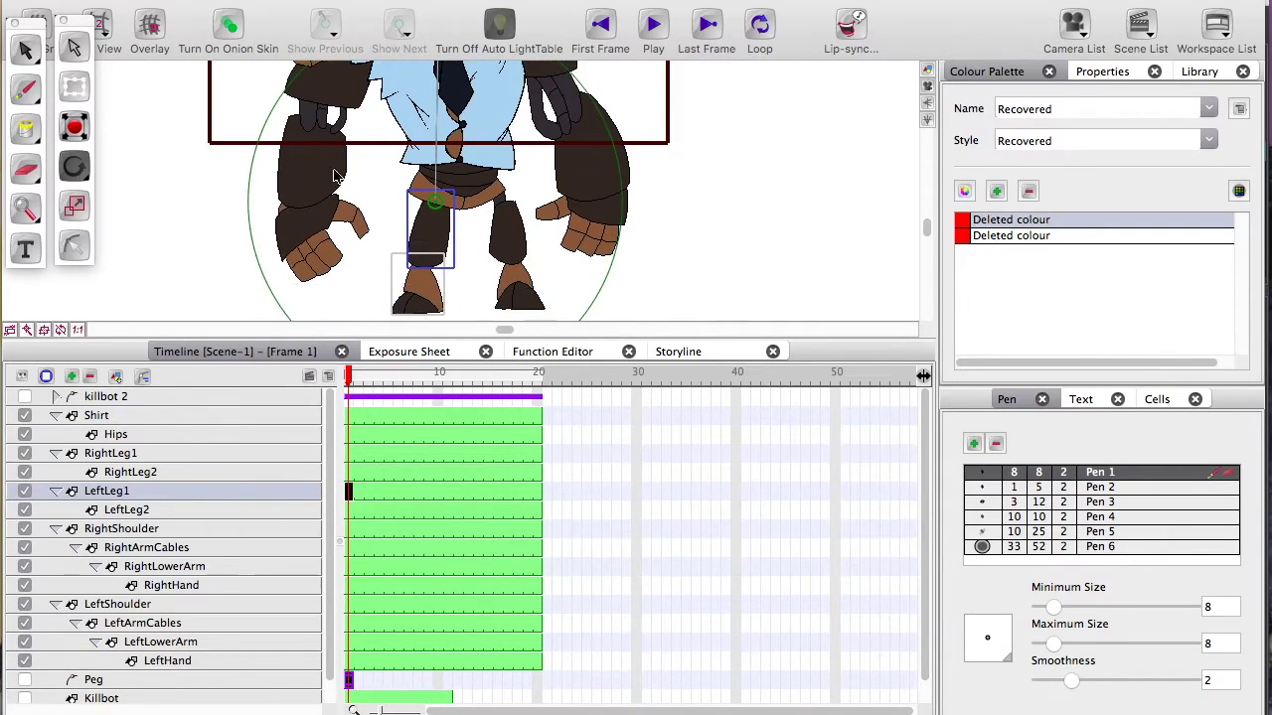
{"action": "key", "text": "1"}
{"action": "scroll", "coordinate": [385, 312], "scroll_direction": "down", "scroll_amount": 1}
{"action": "left_click_drag", "start_coordinate": [429, 121], "coordinate": [366, 139]}
{"action": "key", "text": "super+z"}
Place the LeftLeg2 pivot at the joint between the upper leg and the foot piece, and undo a test rotation
{"action": "left_click", "coordinate": [351, 509]}
{"action": "scroll", "coordinate": [352, 178], "scroll_direction": "up", "scroll_amount": 4}
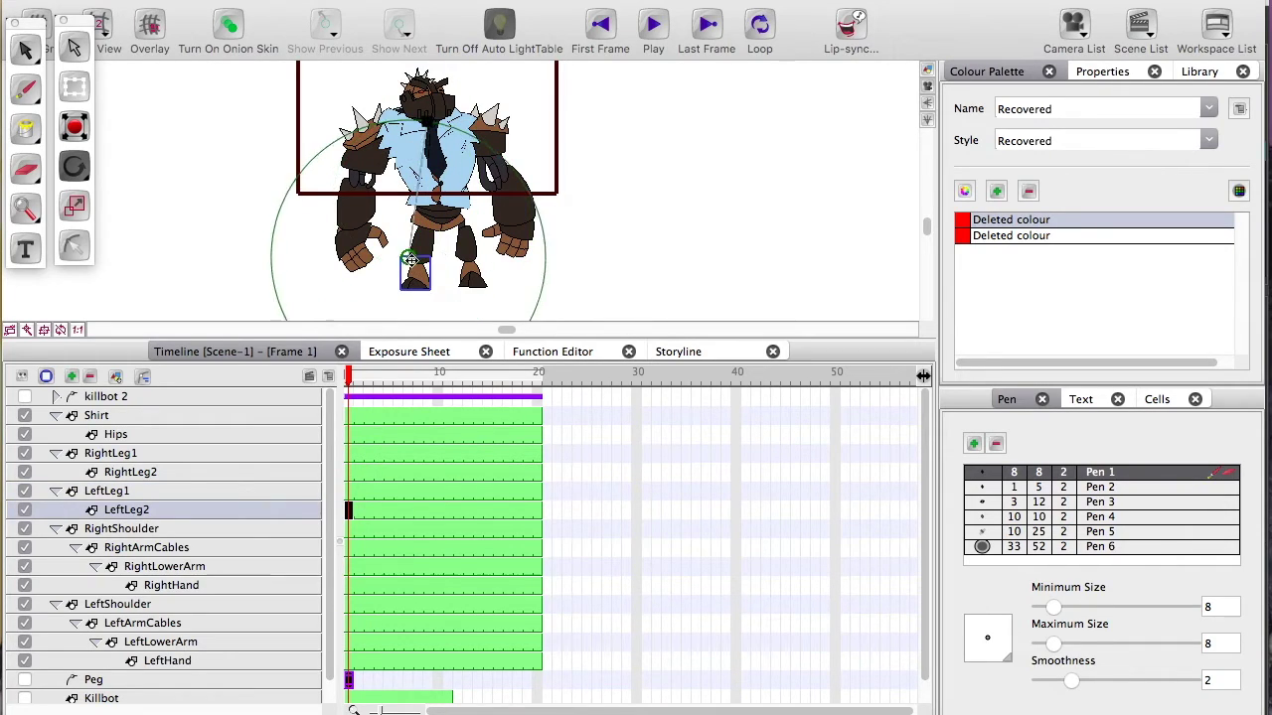
{"action": "scroll", "coordinate": [357, 233], "scroll_direction": "down", "scroll_amount": 1}
{"action": "key", "text": "1"}
{"action": "left_click_drag", "start_coordinate": [459, 106], "coordinate": [326, 145]}
{"action": "key", "text": "super+z"}
{"action": "left_click_drag", "start_coordinate": [202, 267], "coordinate": [208, 231]}
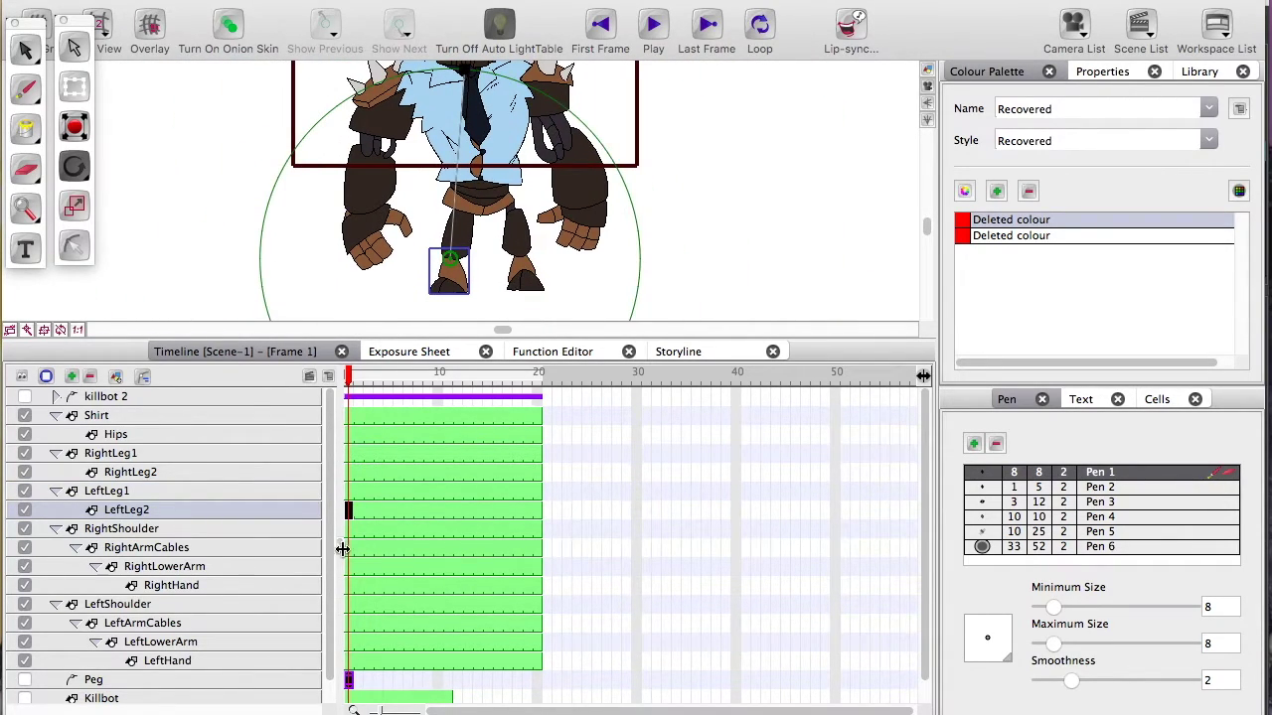
Place the RightLeg1 pivot at the top of the thigh where it meets the hips, and undo a test rotation
{"action": "left_click", "coordinate": [349, 472]}
{"action": "left_click", "coordinate": [349, 454]}
{"action": "left_click_drag", "start_coordinate": [478, 124], "coordinate": [462, 246]}
{"action": "key", "text": "2"}
{"action": "key", "text": "2"}
{"action": "left_click_drag", "start_coordinate": [395, 105], "coordinate": [332, 170]}
{"action": "key", "text": "1"}
{"action": "key", "text": "super+z"}
{"action": "left_click_drag", "start_coordinate": [320, 224], "coordinate": [310, 95]}
Place the RightLeg2 pivot at its joint with the upper leg and the Shirt pivot at the shirt's lower middle, undoing a test rotation
{"action": "left_click", "coordinate": [349, 471]}
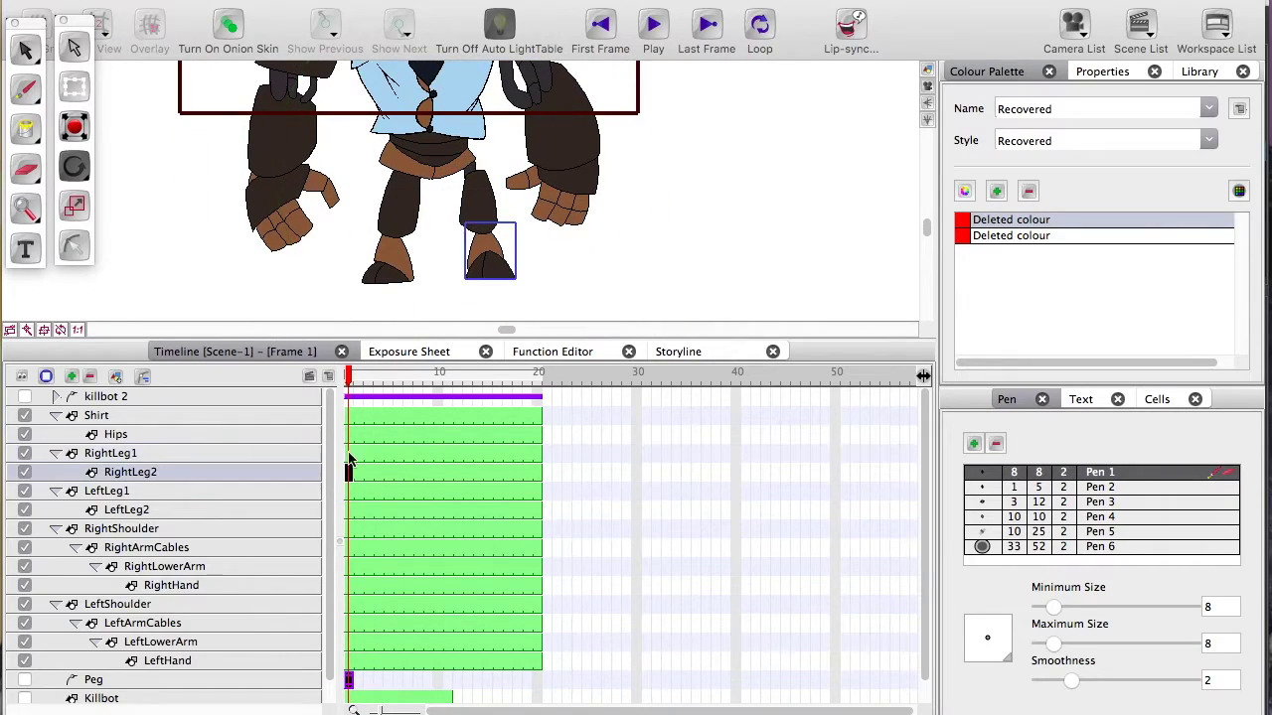
{"action": "left_click_drag", "start_coordinate": [407, 140], "coordinate": [418, 208]}
{"action": "key", "text": "1"}
{"action": "left_click_drag", "start_coordinate": [430, 90], "coordinate": [484, 275]}
{"action": "left_click_drag", "start_coordinate": [438, 119], "coordinate": [582, 117]}
{"action": "key", "text": "super+z"}
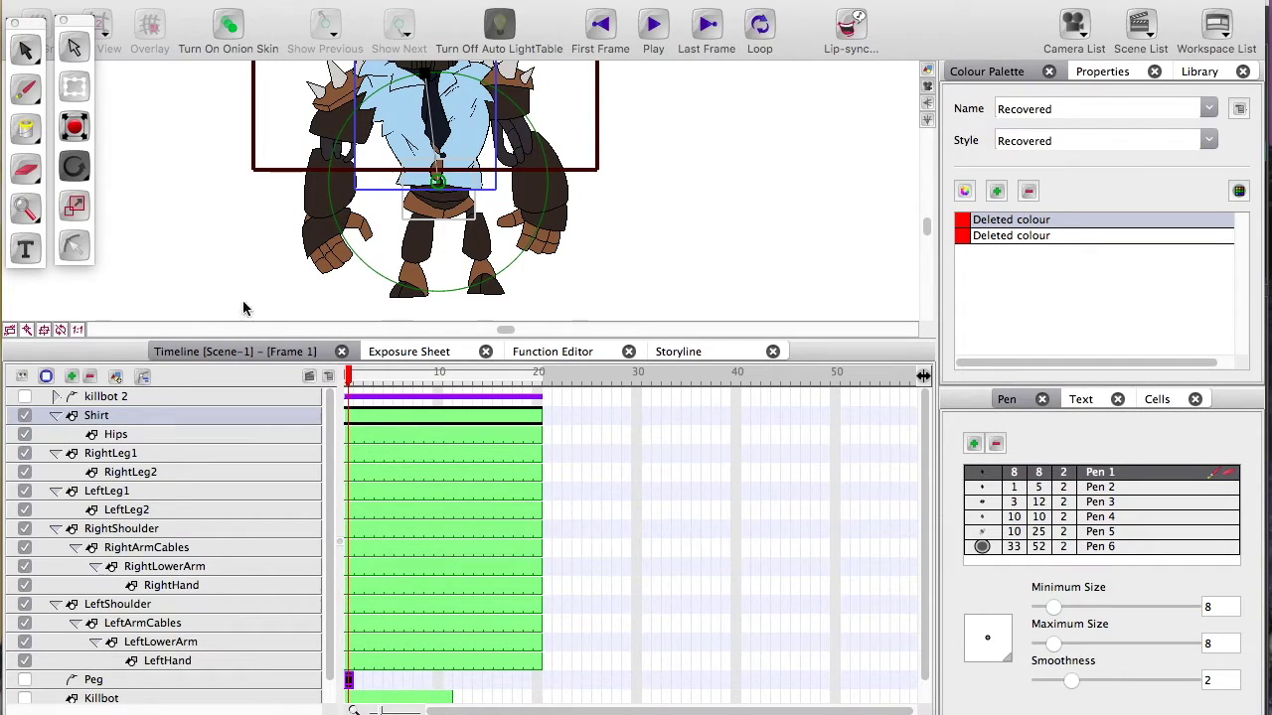
Test the Shirt's rotation around its waist pivot and place the Hips pivot at the lower middle of the hips
{"action": "scroll", "coordinate": [291, 209], "scroll_direction": "up", "scroll_amount": 3}
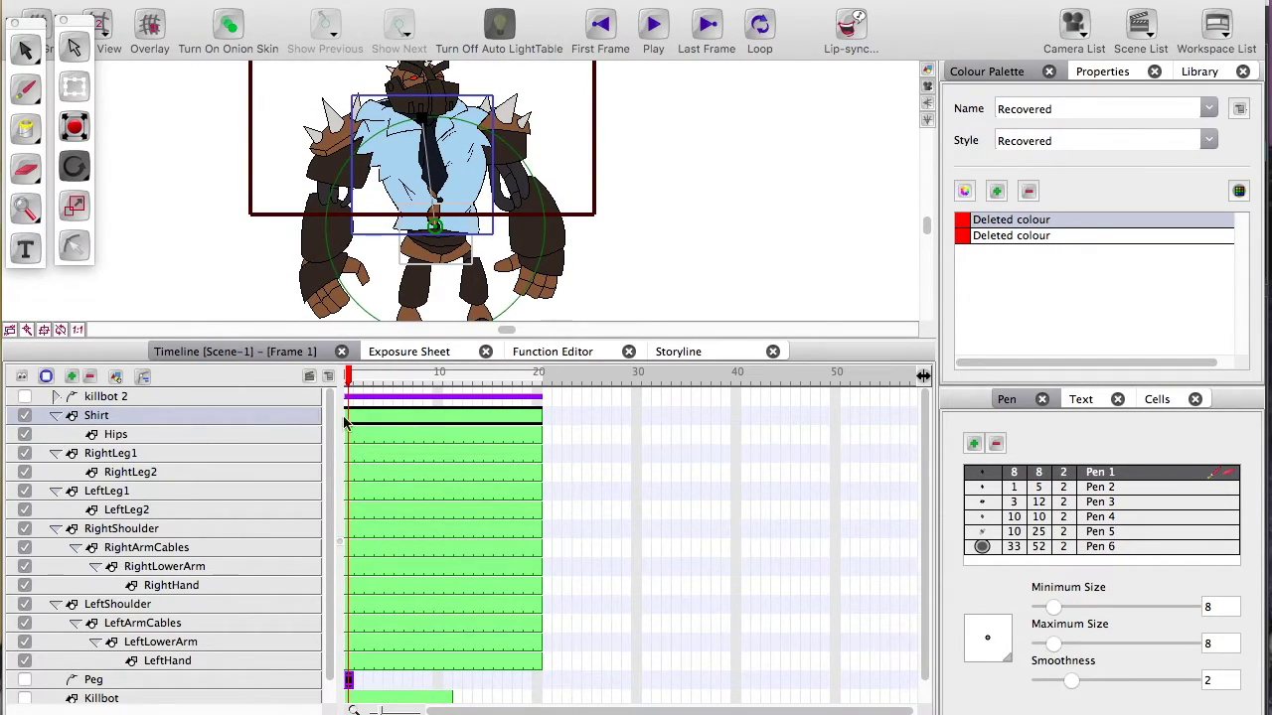
{"action": "left_click_drag", "start_coordinate": [423, 122], "coordinate": [453, 183]}
{"action": "mouse_move", "coordinate": [424, 121]}
{"action": "left_mouse_down"}
{"action": "mouse_move", "coordinate": [457, 125]}
{"action": "mouse_move", "coordinate": [433, 142]}
{"action": "left_mouse_up"}
Detach Hips from Shirt, move it above Shirt, and parent RightLeg1 and LeftLeg1 with their child layers to Hips
{"action": "left_click_drag", "start_coordinate": [105, 435], "coordinate": [90, 410]}
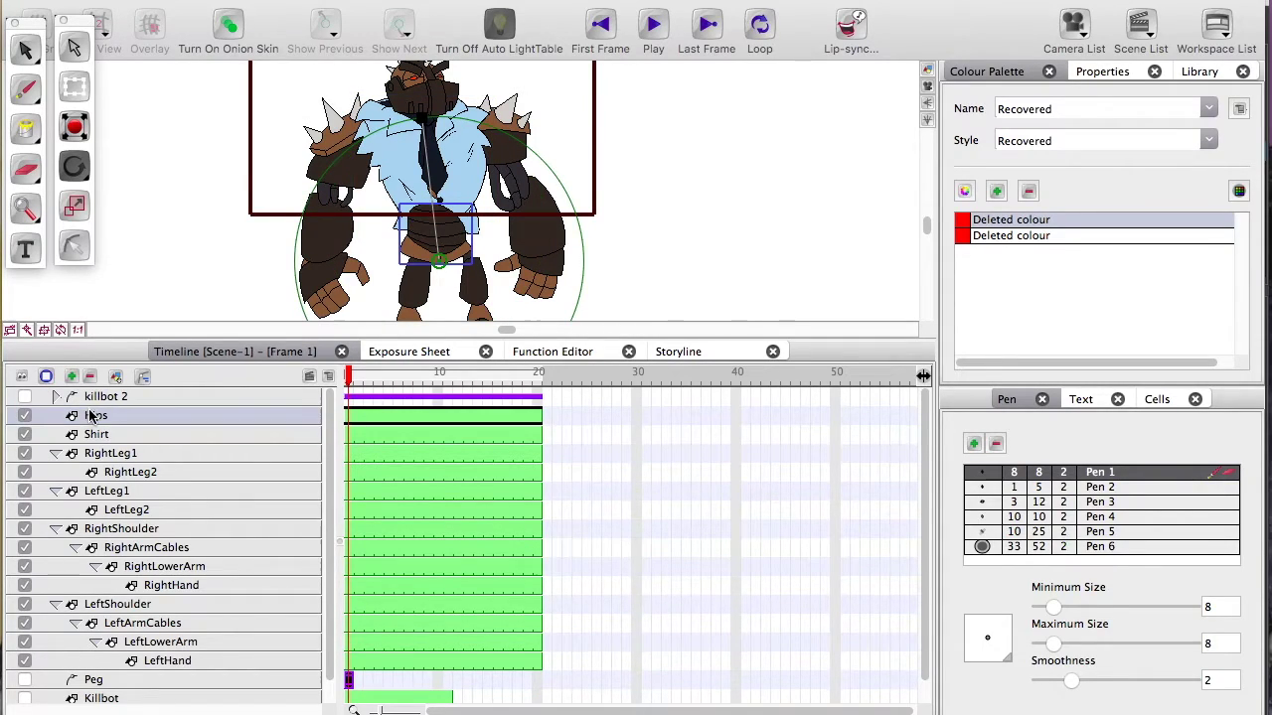
{"action": "left_click", "coordinate": [102, 435]}
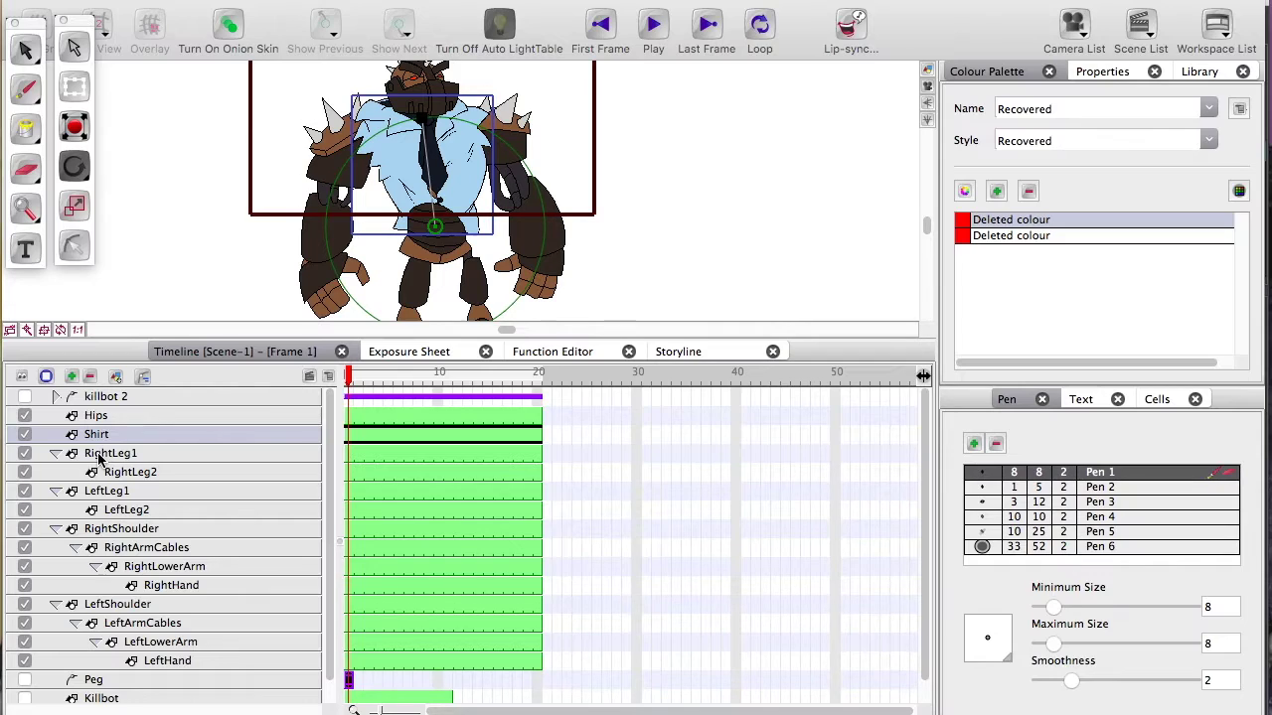
{"action": "left_click_drag", "start_coordinate": [99, 458], "coordinate": [96, 418]}
{"action": "left_click_drag", "start_coordinate": [94, 490], "coordinate": [96, 419]}
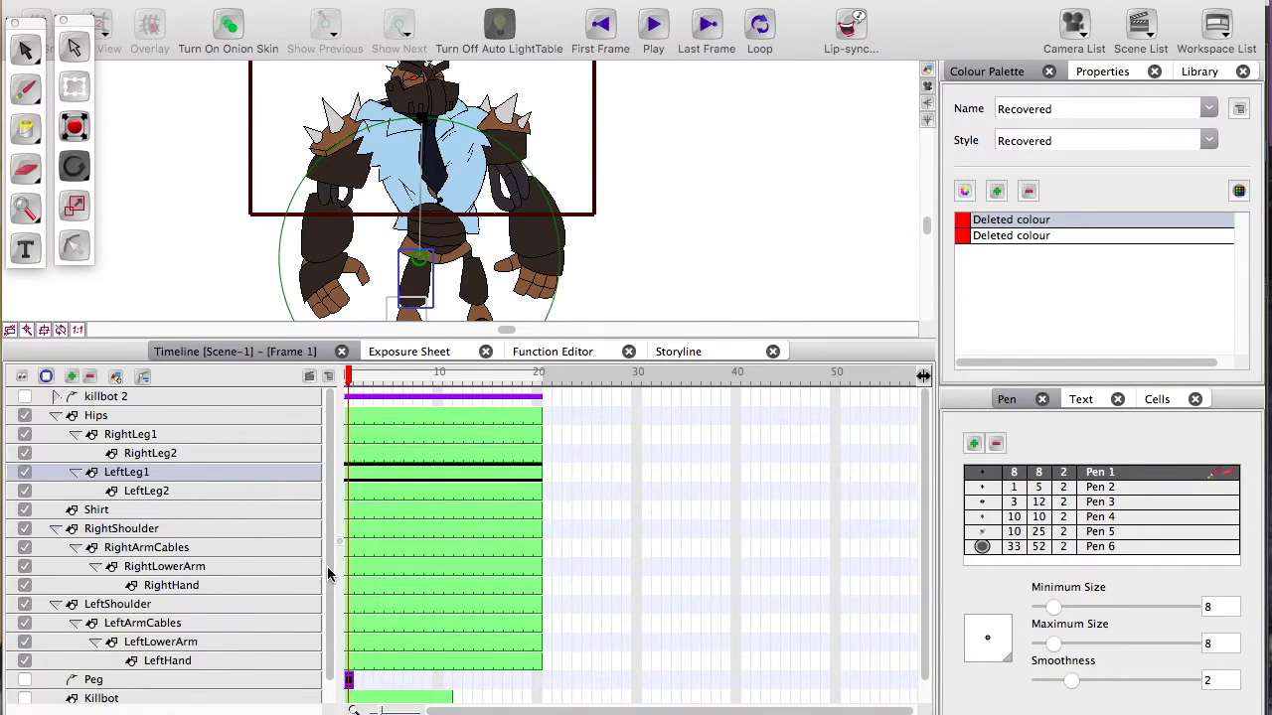
Parent the RightShoulder and LeftShoulder layers, with their whole arm hierarchies, to Shirt
{"action": "scroll", "coordinate": [149, 529], "scroll_direction": "down", "scroll_amount": 1}
{"action": "left_click_drag", "start_coordinate": [111, 507], "coordinate": [97, 488]}
{"action": "left_click_drag", "start_coordinate": [105, 582], "coordinate": [92, 493]}
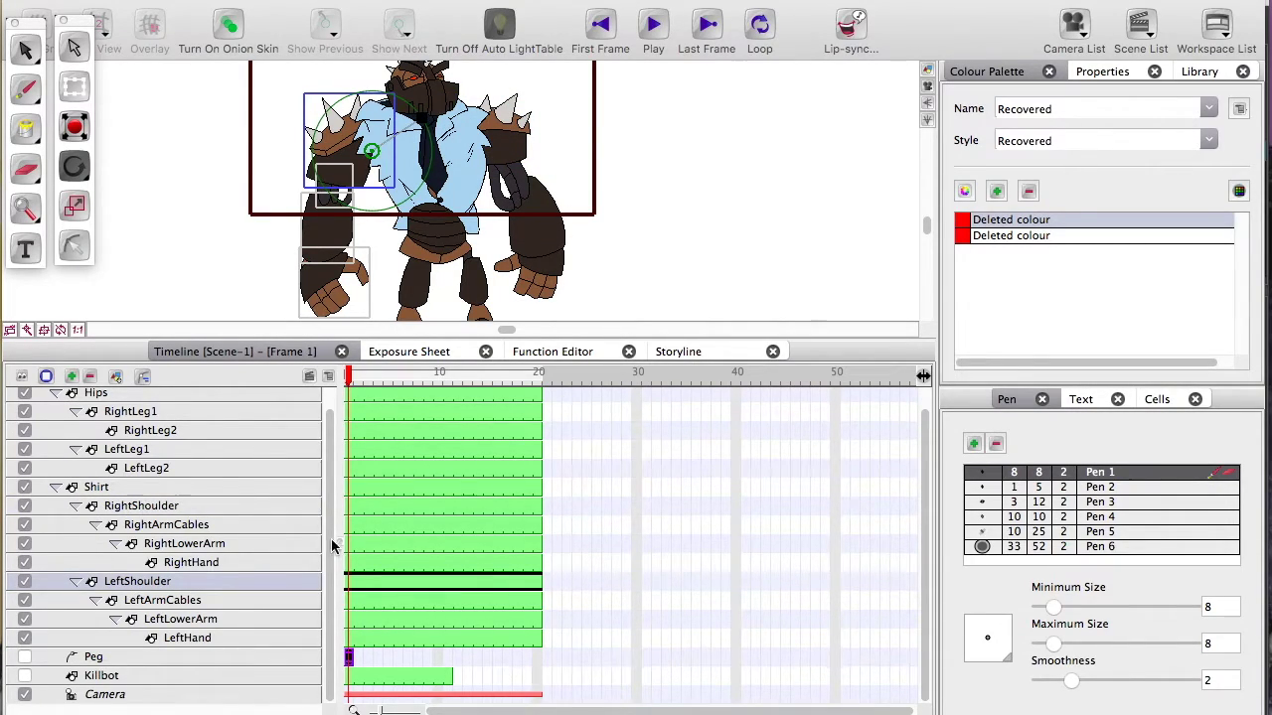
{"action": "scroll", "coordinate": [335, 545], "scroll_direction": "up", "scroll_amount": 1}
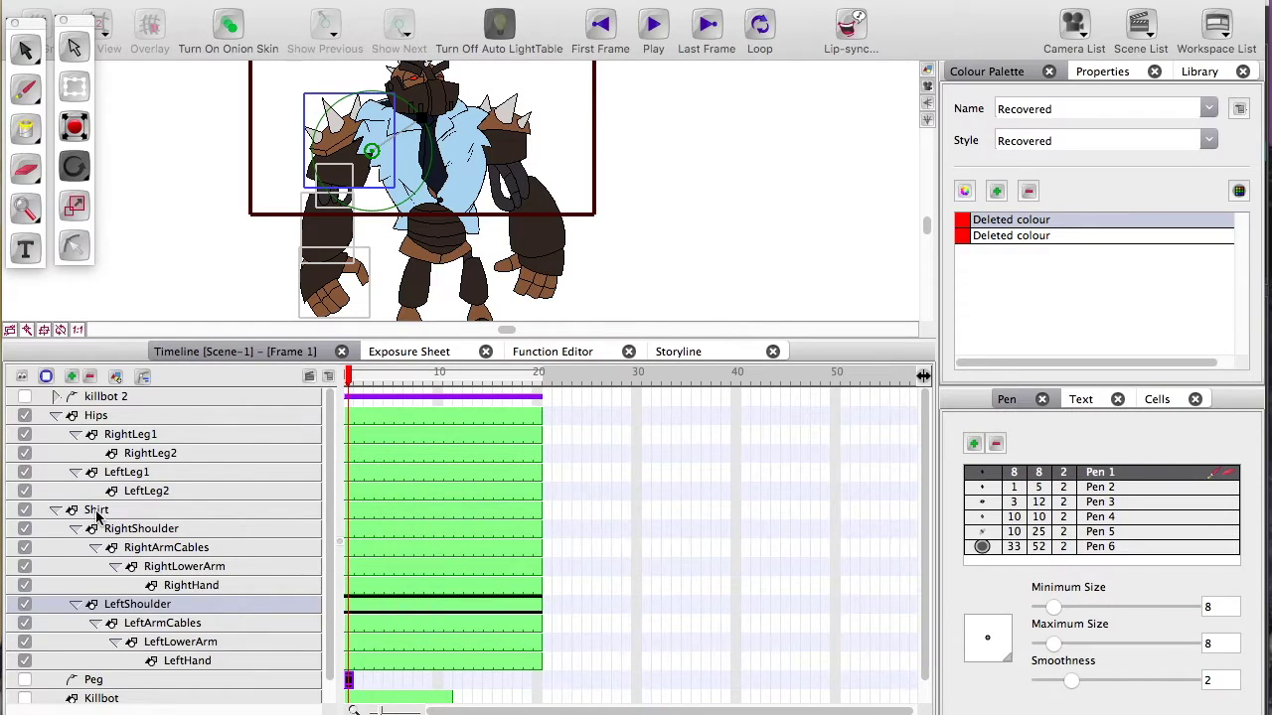
Parent Shirt with its arm hierarchies to Hips, and try a test rotation of the Shirt at frame 1, undoing it
{"action": "left_click_drag", "start_coordinate": [97, 510], "coordinate": [89, 422]}
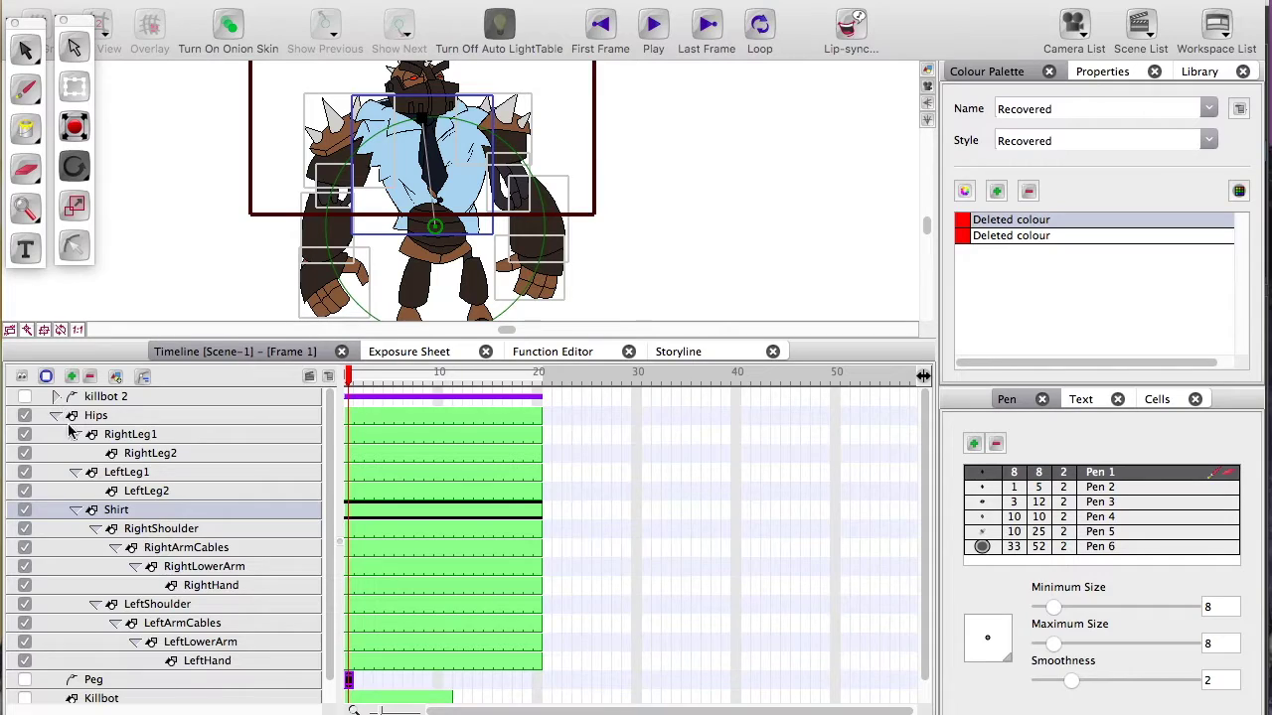
{"action": "left_click", "coordinate": [94, 416]}
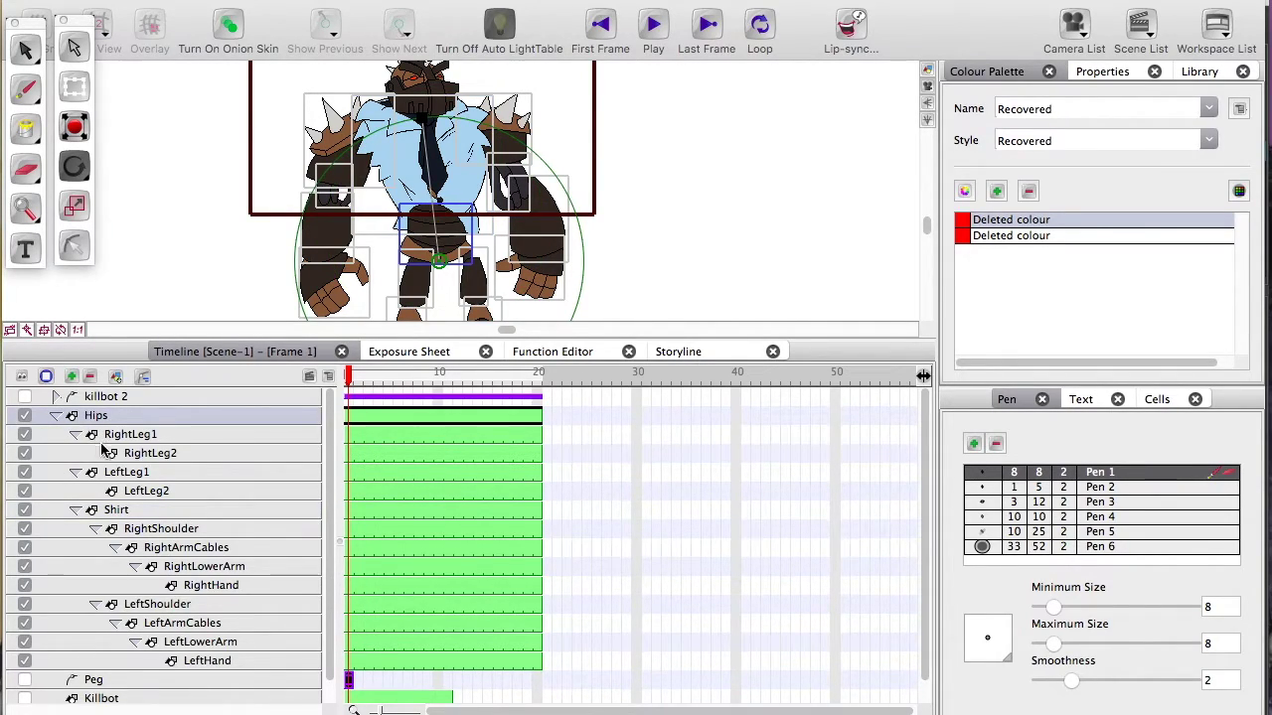
{"action": "left_click", "coordinate": [150, 511]}
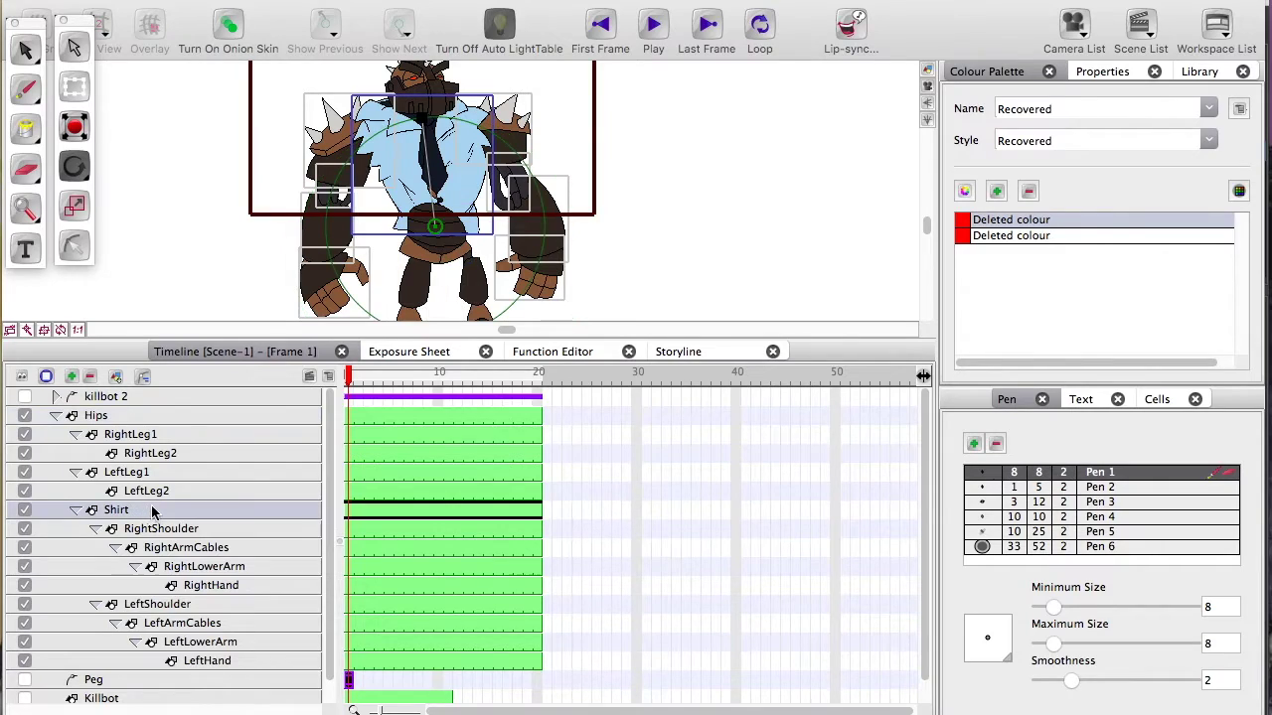
{"action": "left_click", "coordinate": [347, 512]}
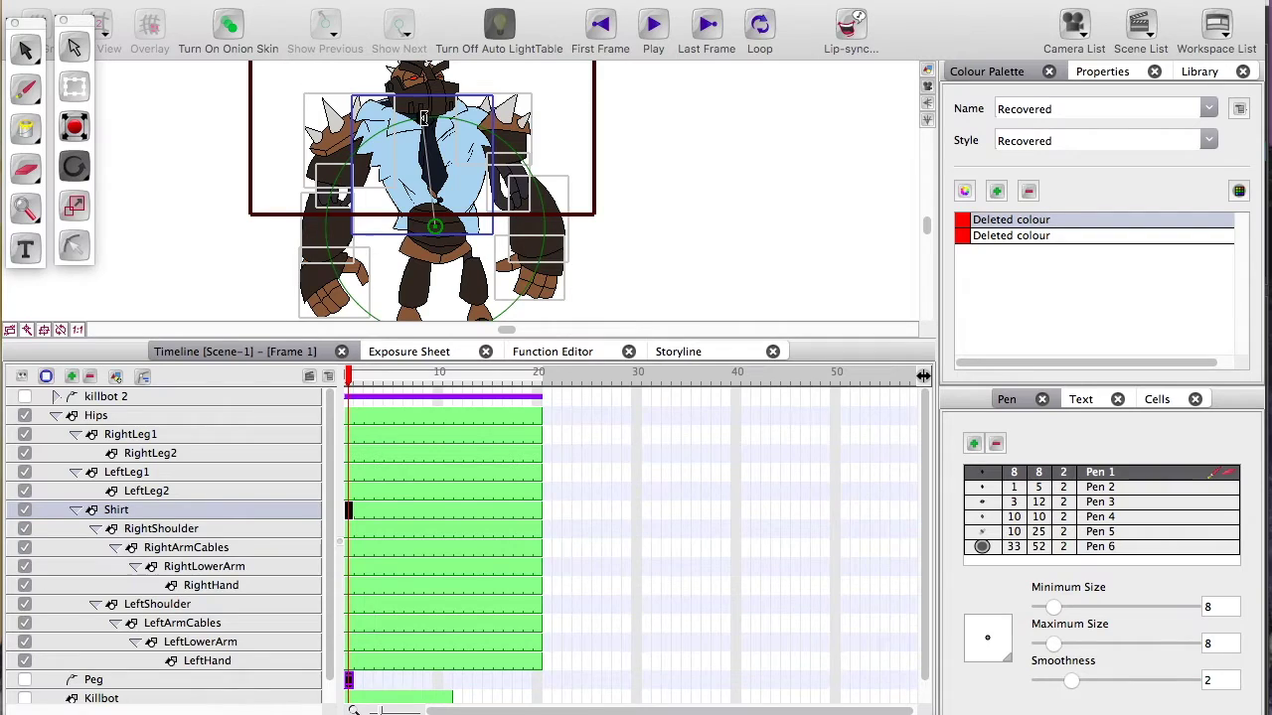
{"action": "left_click_drag", "start_coordinate": [422, 117], "coordinate": [449, 89]}
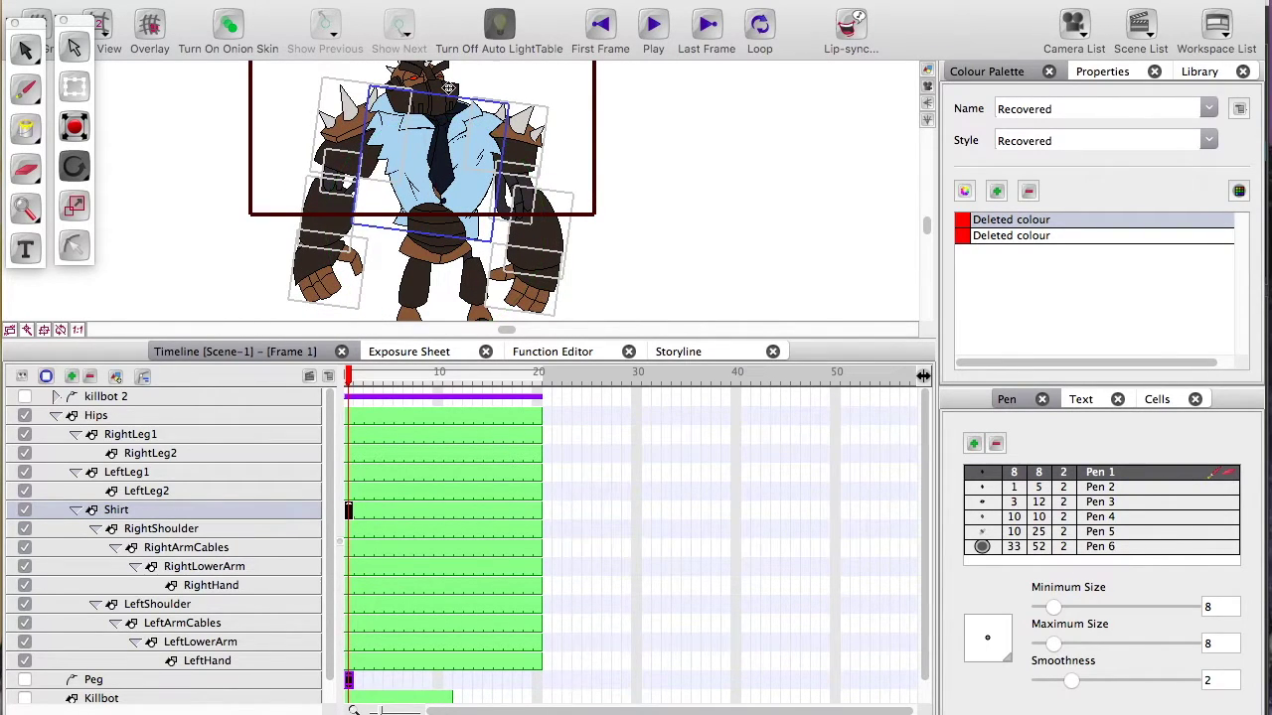
{"action": "key", "text": "super+z"}
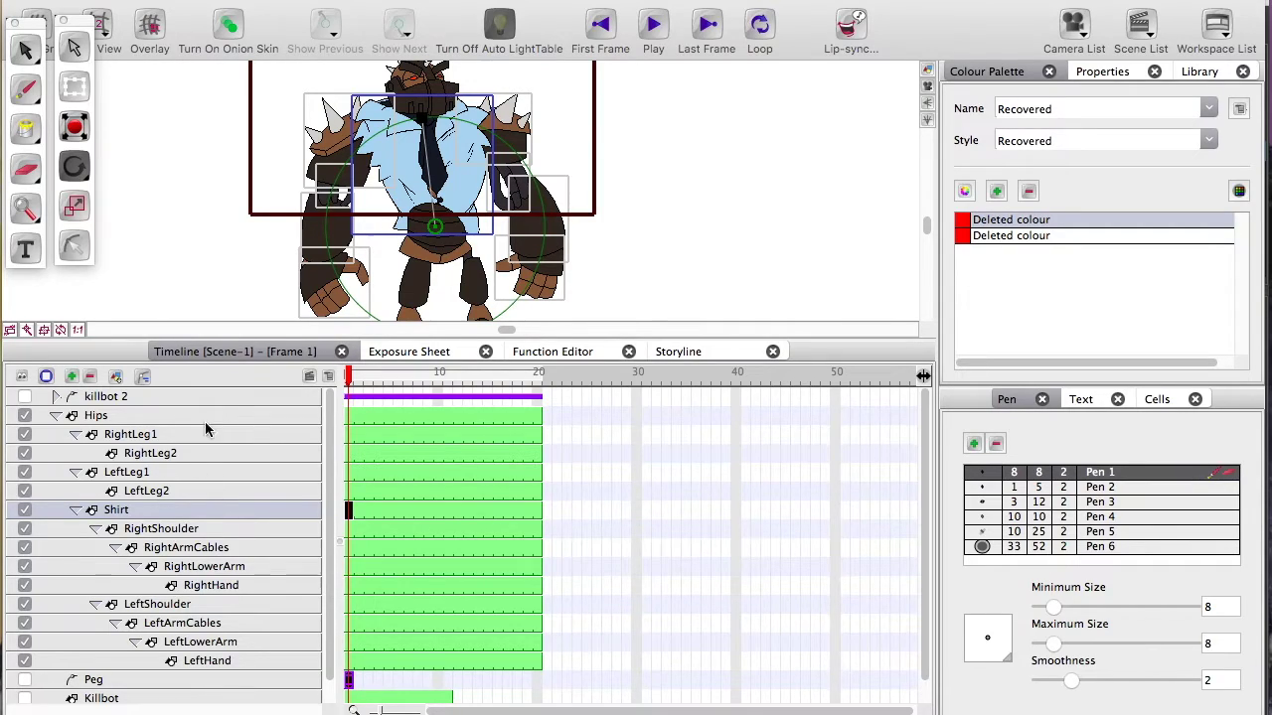
Rename the killbot 2 peg to HeadPeg and parent it with its eyebrow, jaw and head layers to Shirt
{"action": "left_click", "coordinate": [50, 400]}
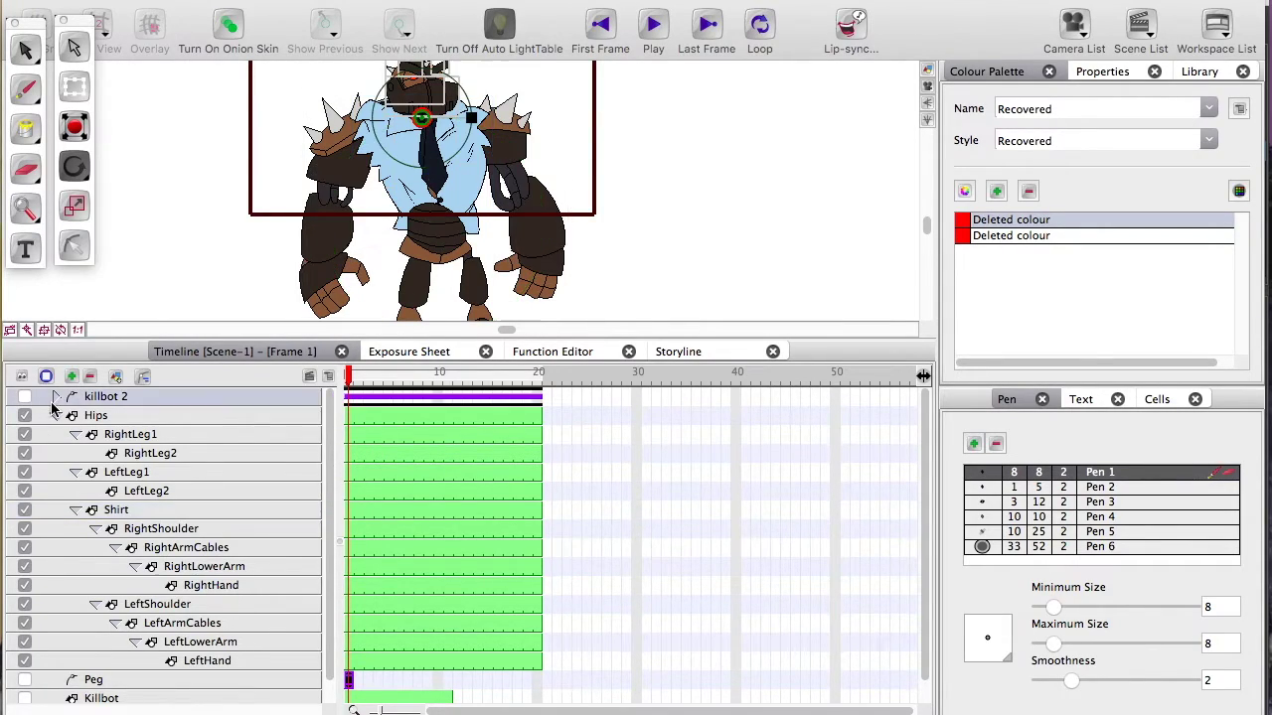
{"action": "left_click", "coordinate": [56, 397]}
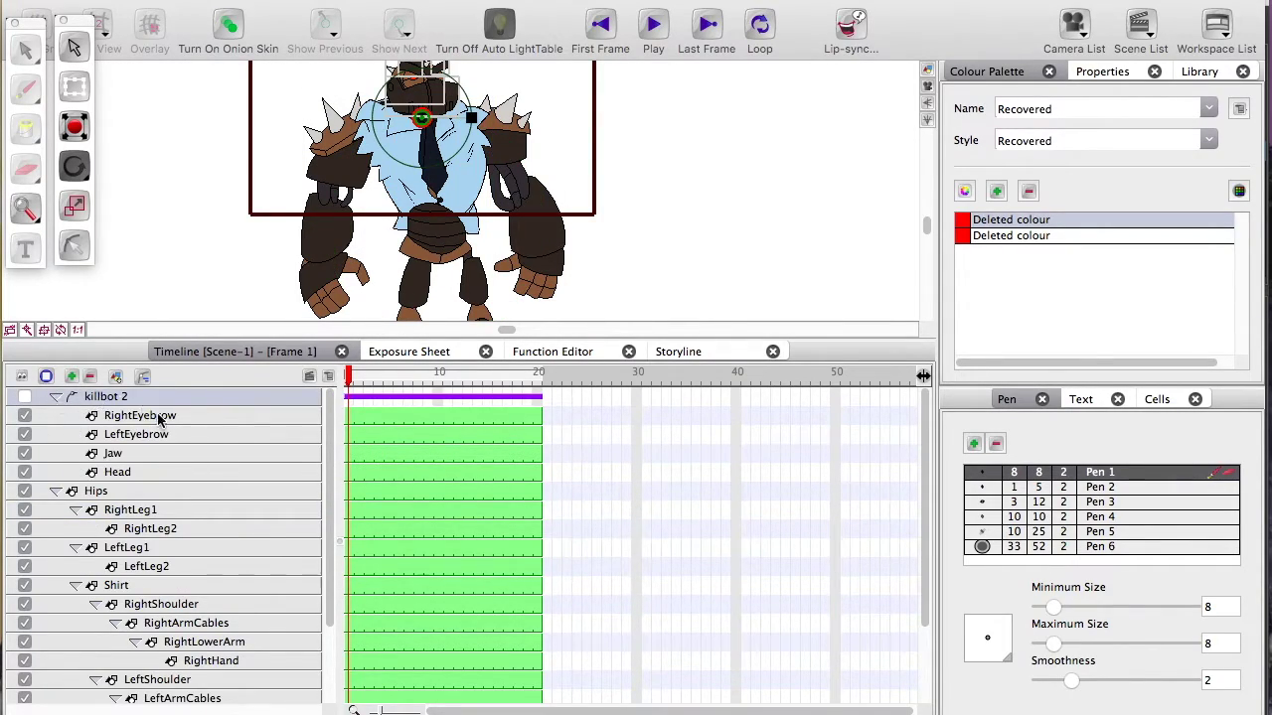
{"action": "double_click", "coordinate": [91, 397]}
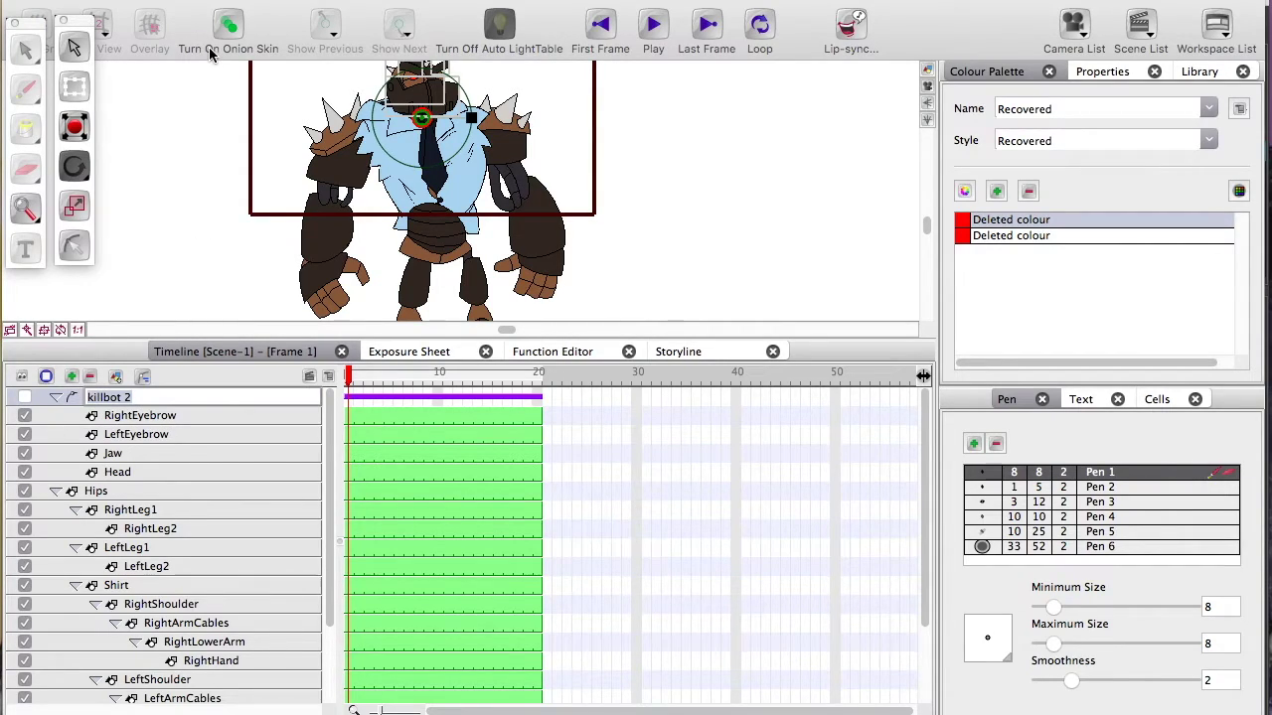
{"action": "type", "text": "HeadPeg"}
{"action": "key", "text": "Return"}
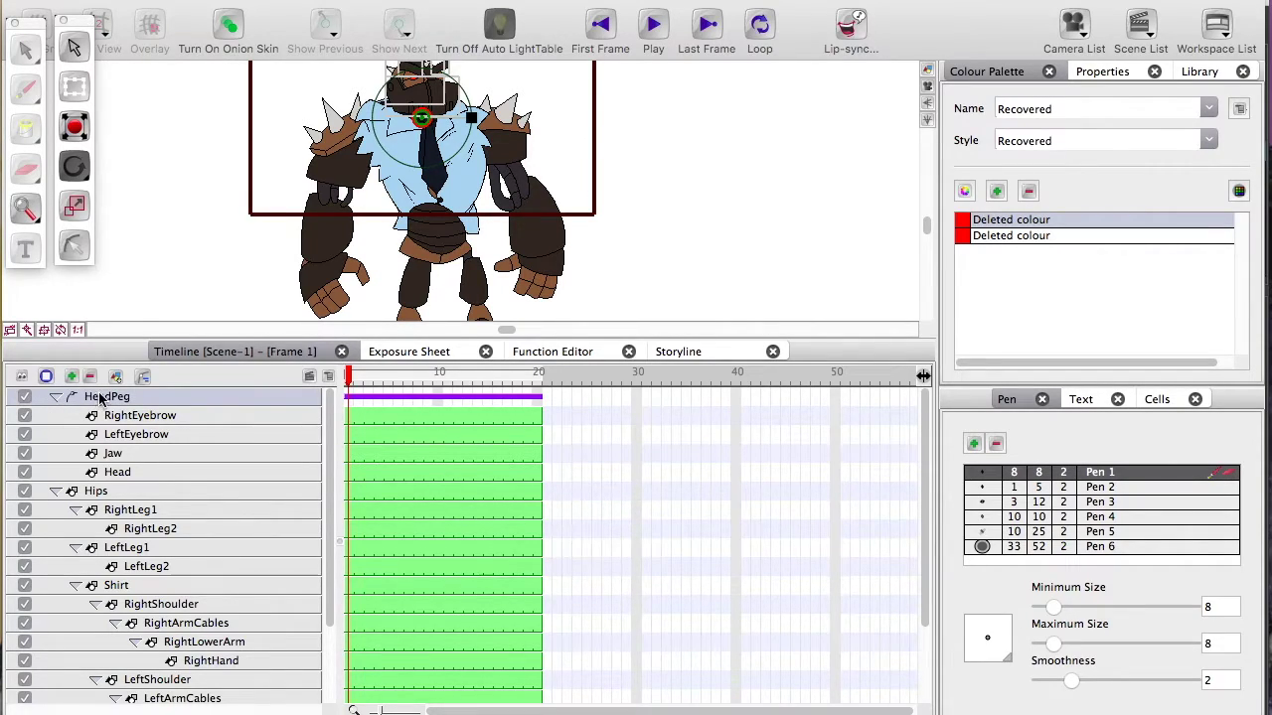
{"action": "left_click_drag", "start_coordinate": [98, 395], "coordinate": [97, 581]}
{"action": "scroll", "coordinate": [318, 626], "scroll_direction": "down", "scroll_amount": 5}
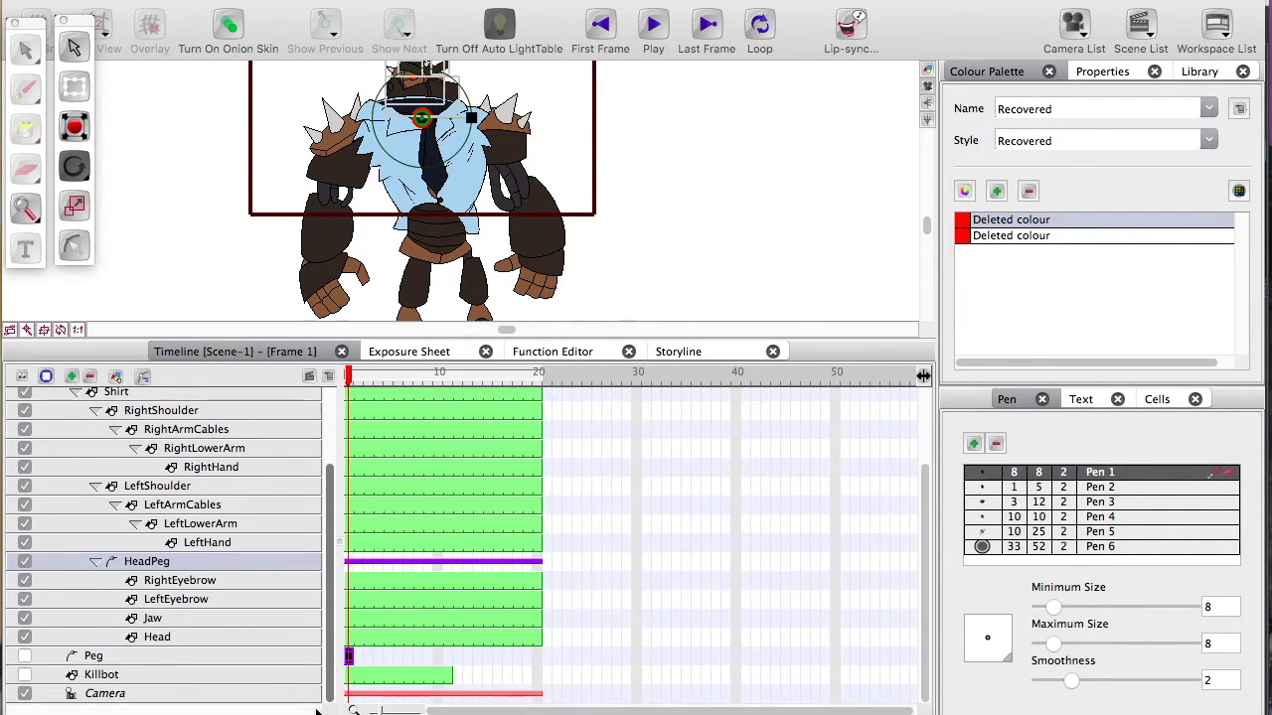
{"action": "scroll", "coordinate": [235, 581], "scroll_direction": "up", "scroll_amount": 5}
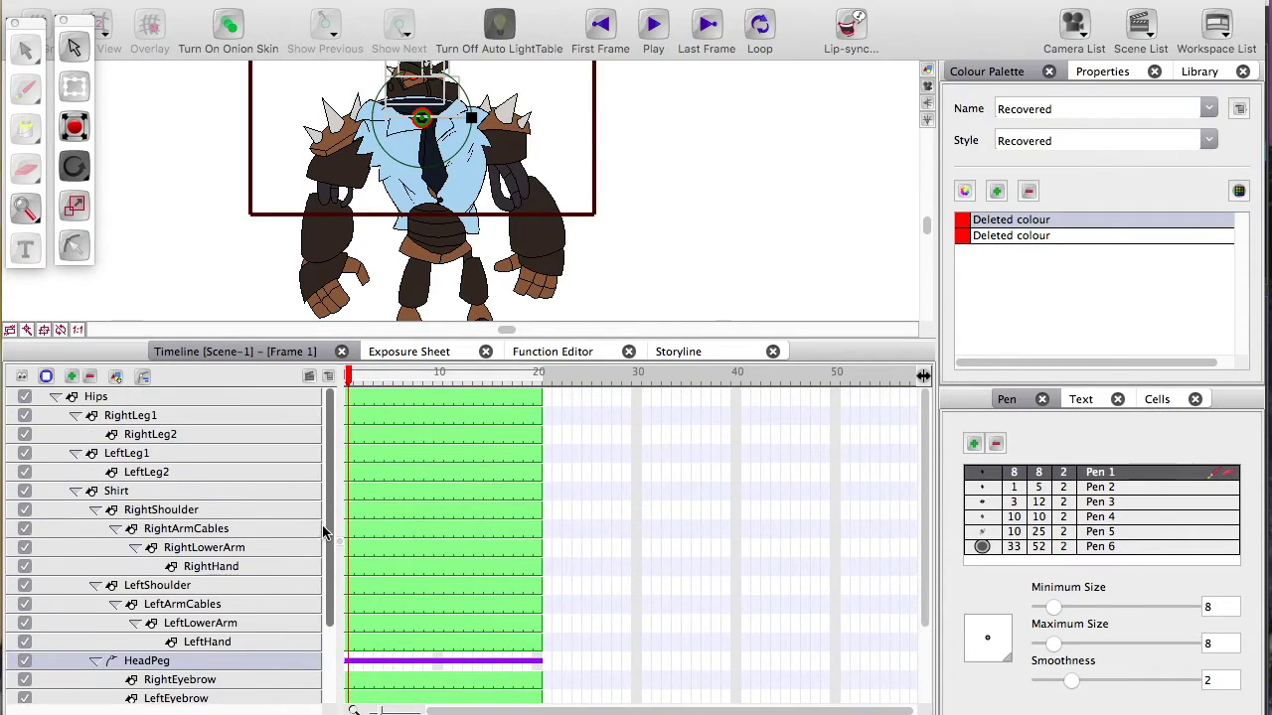
Test the Shirt's rotation with the head attached, undo it, and enlarge the camera view around the torso
{"action": "left_click", "coordinate": [119, 494]}
{"action": "left_click_drag", "start_coordinate": [424, 117], "coordinate": [442, 91]}
{"action": "key", "text": "ctrl+z"}
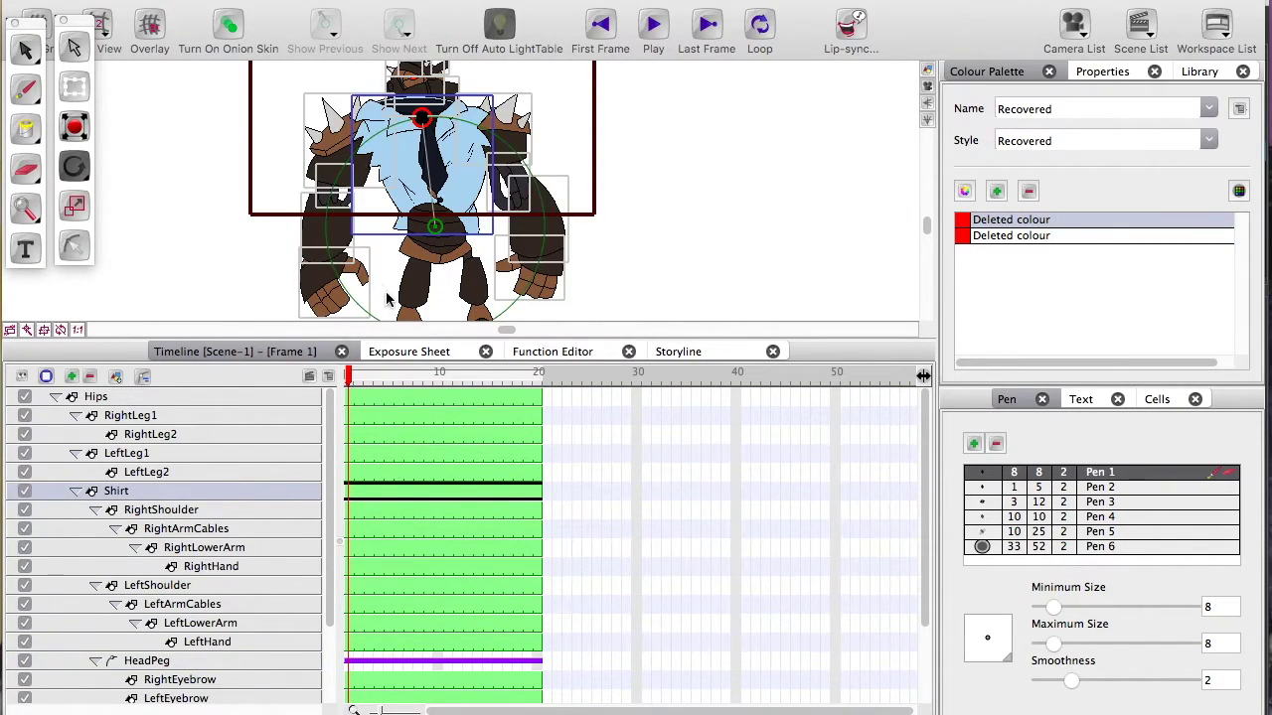
{"action": "left_click_drag", "start_coordinate": [112, 339], "coordinate": [137, 494]}
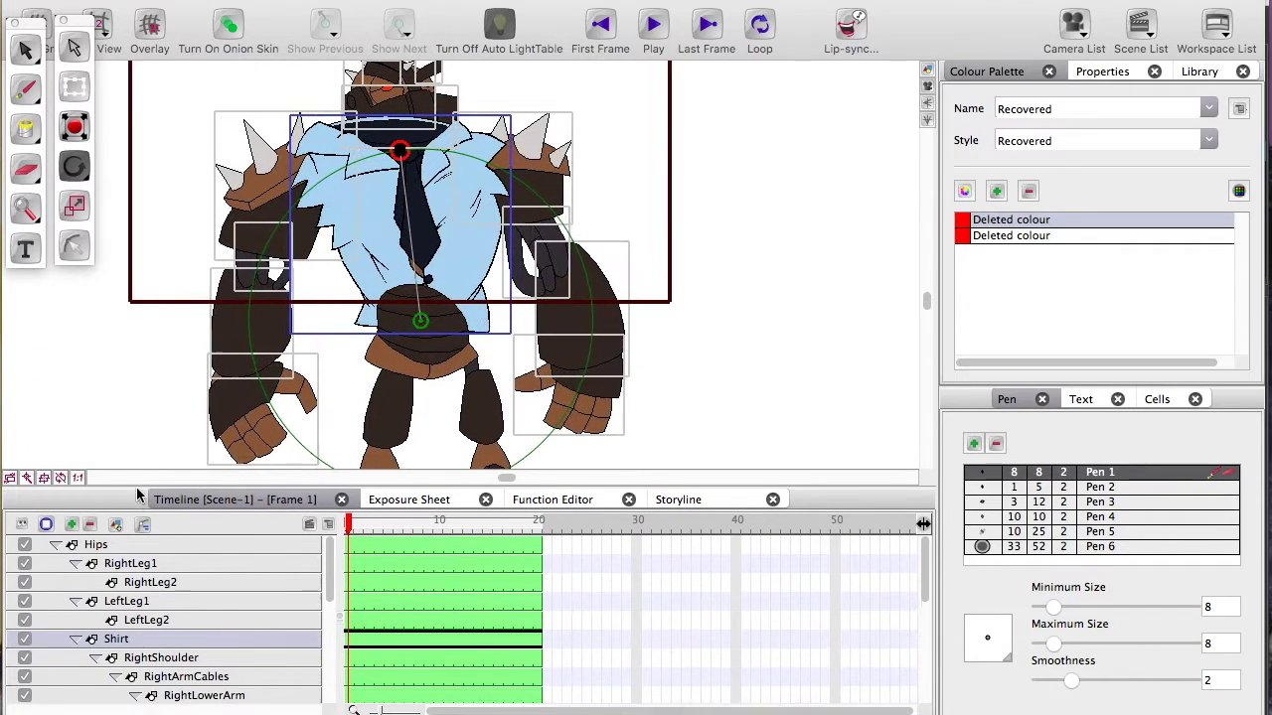
{"action": "left_click_drag", "start_coordinate": [172, 376], "coordinate": [297, 356]}
{"action": "key", "text": "2"}
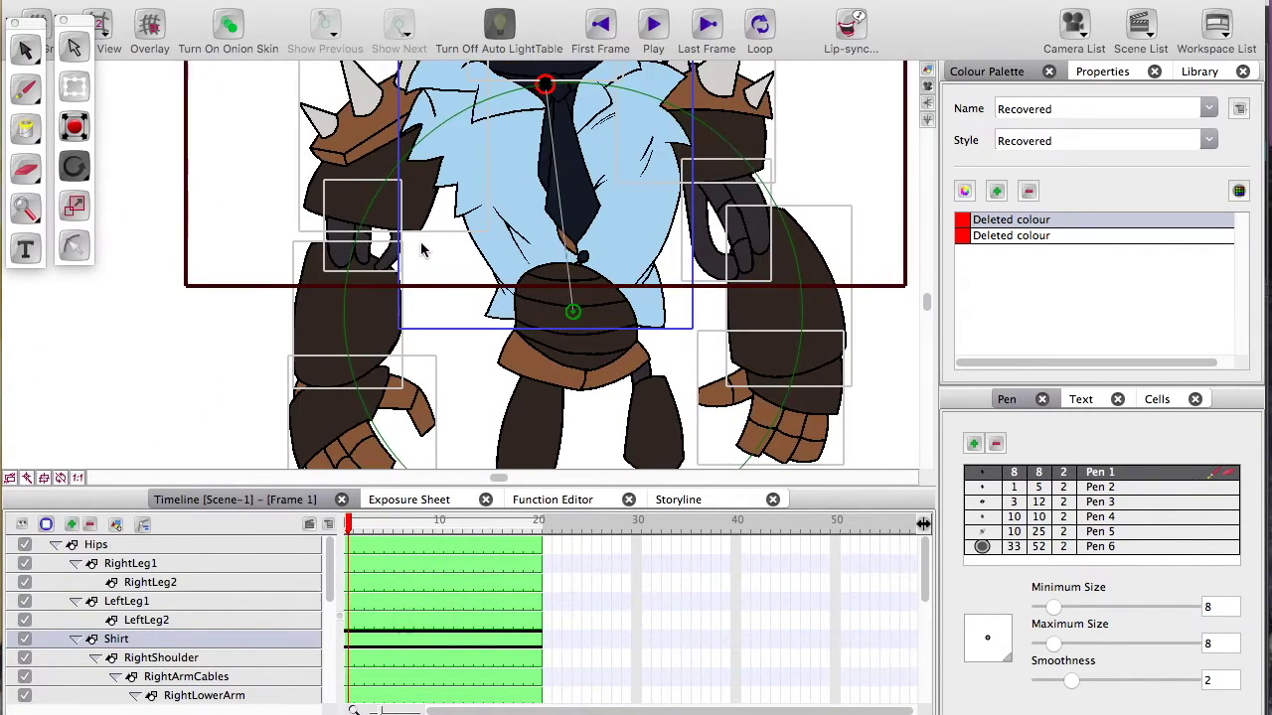
{"action": "scroll", "coordinate": [422, 251], "scroll_direction": "up", "scroll_amount": 3}
{"action": "scroll", "coordinate": [422, 251], "scroll_direction": "right", "scroll_amount": 3}
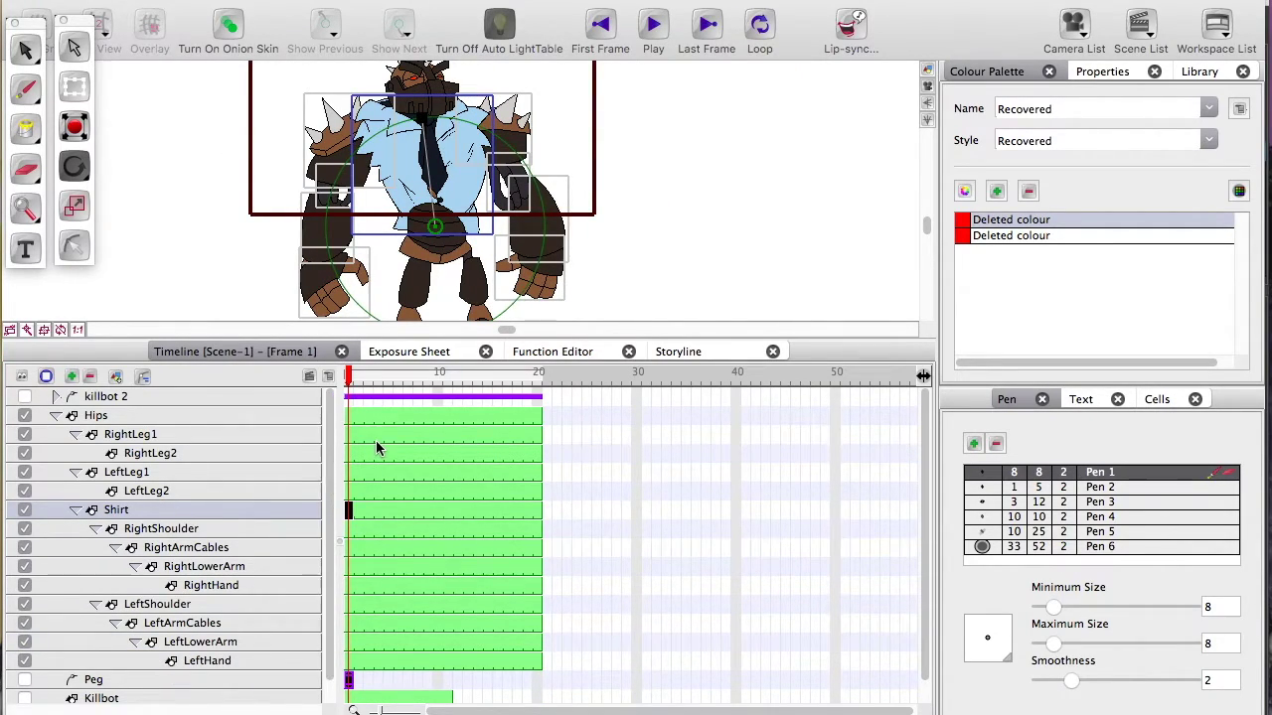
Expand the killbot 2 peg, rename it to HeadPeg and enable it
{"action": "left_click", "coordinate": [48, 399]}
{"action": "left_click", "coordinate": [55, 398]}
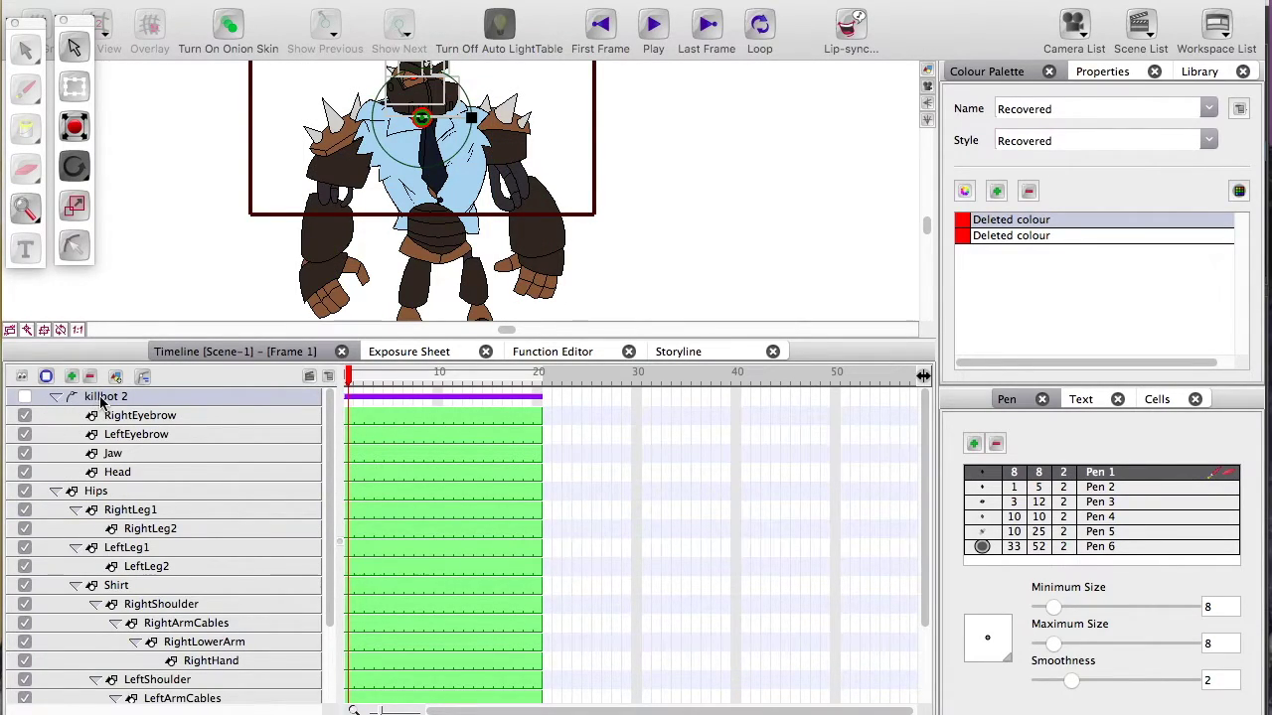
{"action": "double_click", "coordinate": [101, 397]}
{"action": "type", "text": "H"}
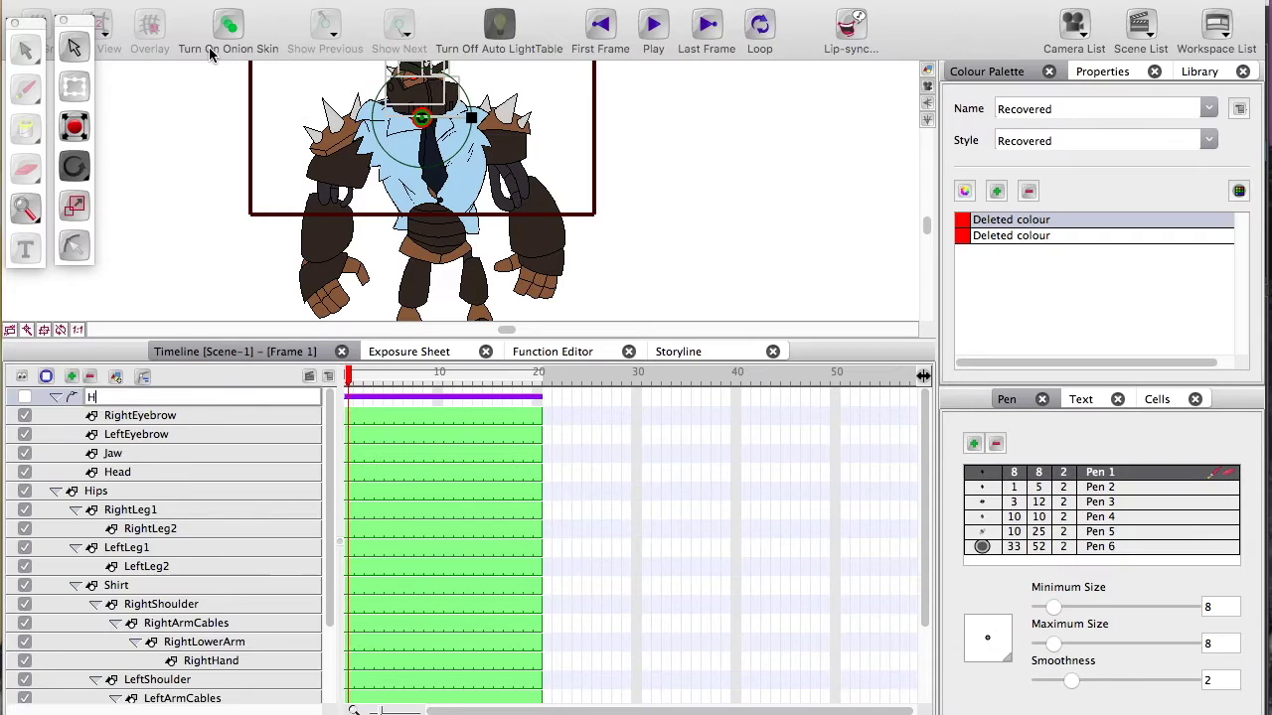
{"action": "type", "text": "seadPeg"}
{"action": "key", "text": "Return"}
{"action": "left_click", "coordinate": [25, 396]}
Parent HeadPeg, with its RightEyebrow, LeftEyebrow, Jaw and Head layers, to Shirt
{"action": "left_click_drag", "start_coordinate": [100, 397], "coordinate": [99, 582]}
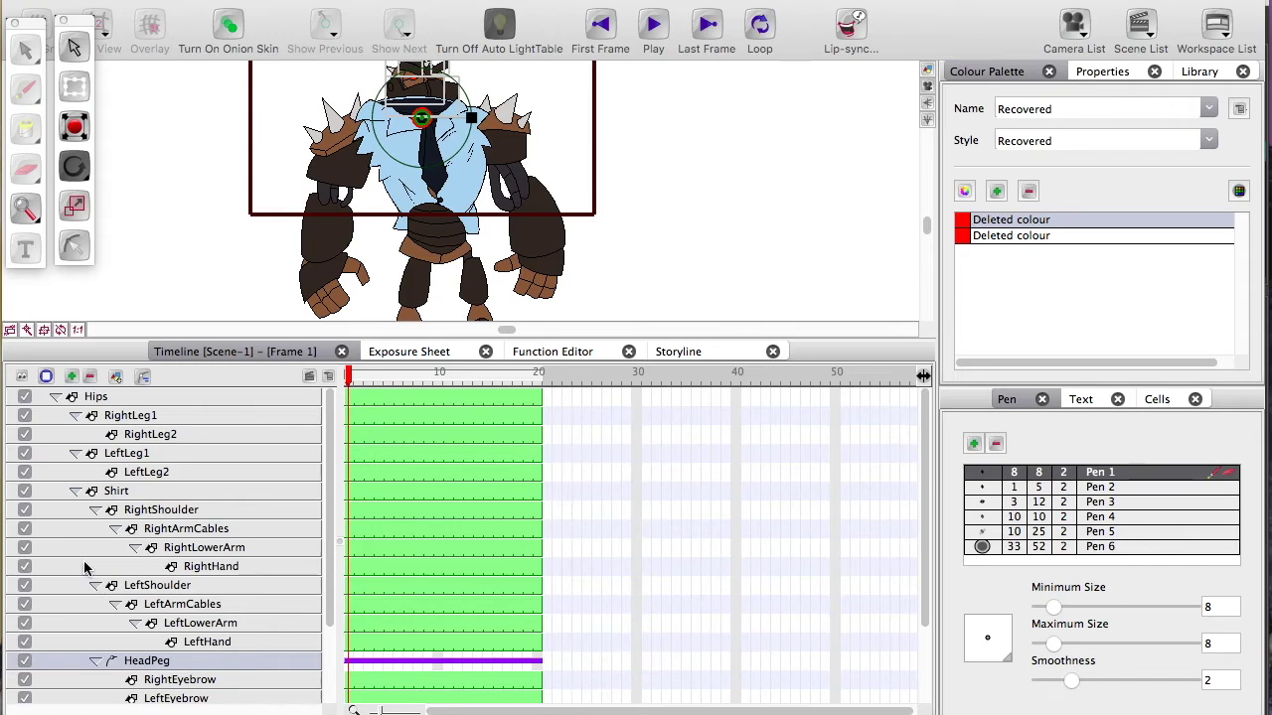
{"action": "left_click_drag", "start_coordinate": [328, 624], "coordinate": [327, 700]}
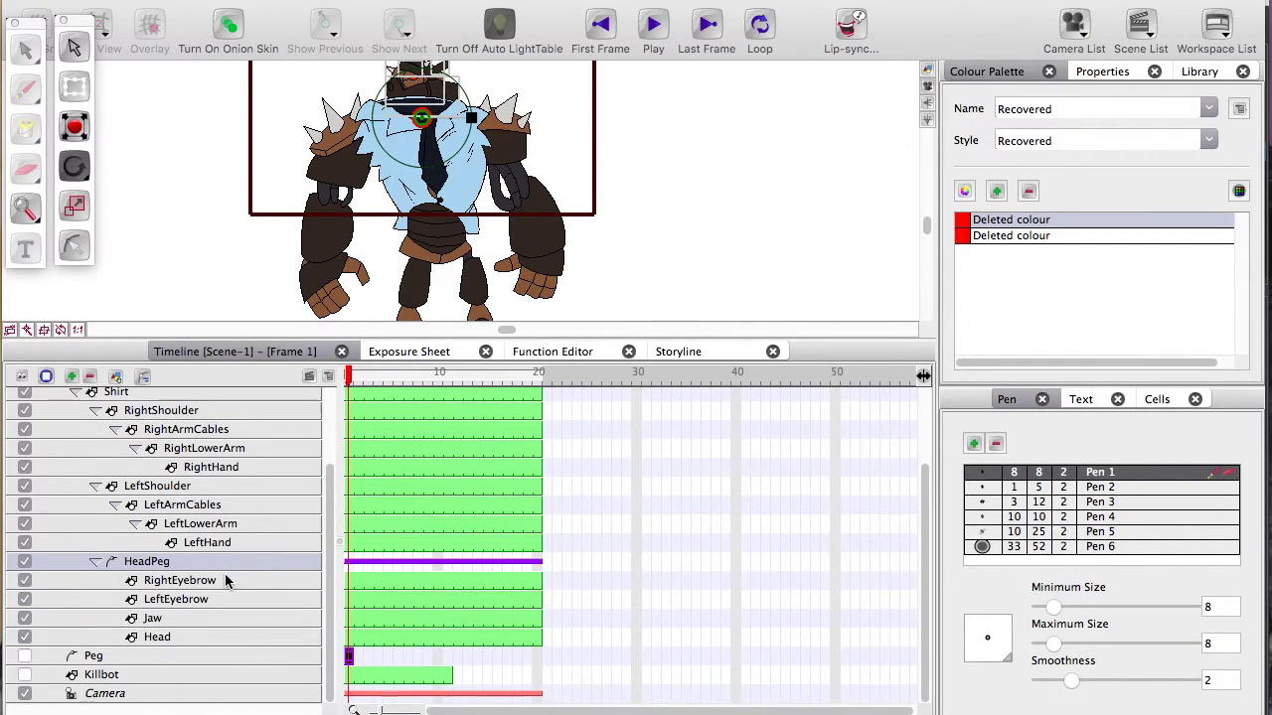
{"action": "scroll", "coordinate": [199, 546], "scroll_direction": "up", "scroll_amount": 5}
Test the Shirt's rotation around its waist pivot with the arms and head attached, and undo the rotation
{"action": "left_click", "coordinate": [119, 491]}
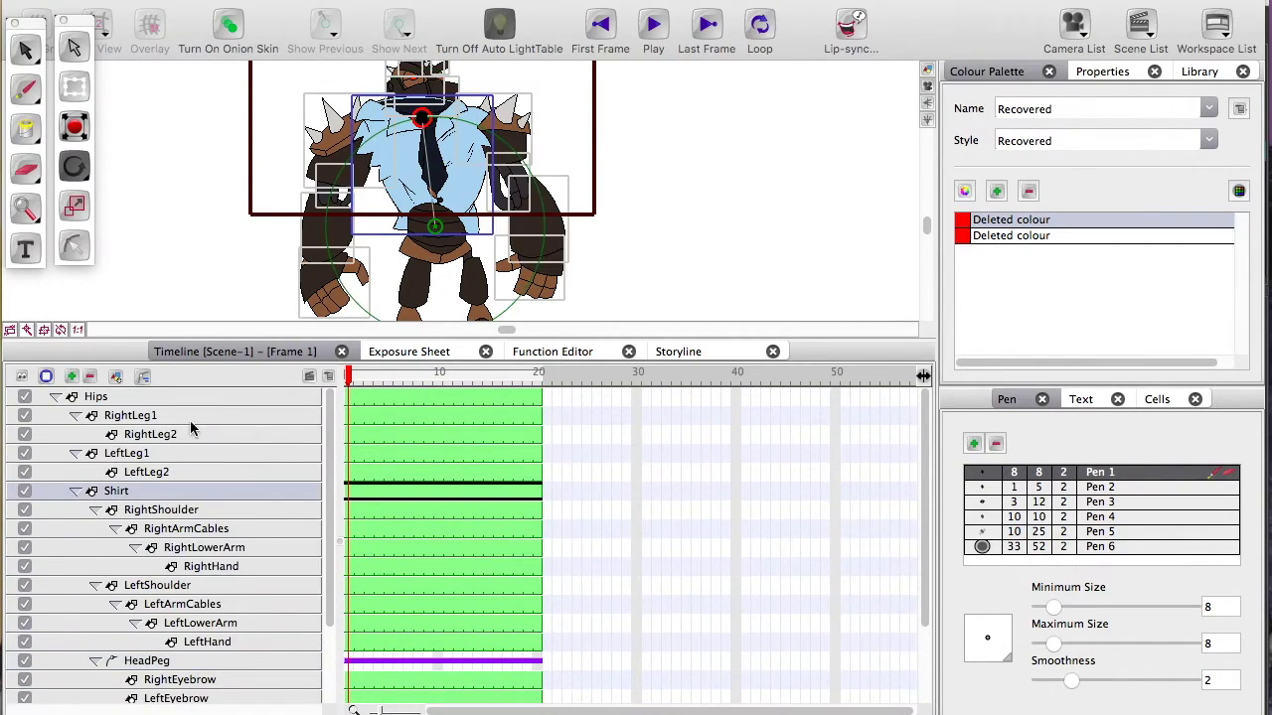
{"action": "left_click_drag", "start_coordinate": [422, 118], "coordinate": [444, 92]}
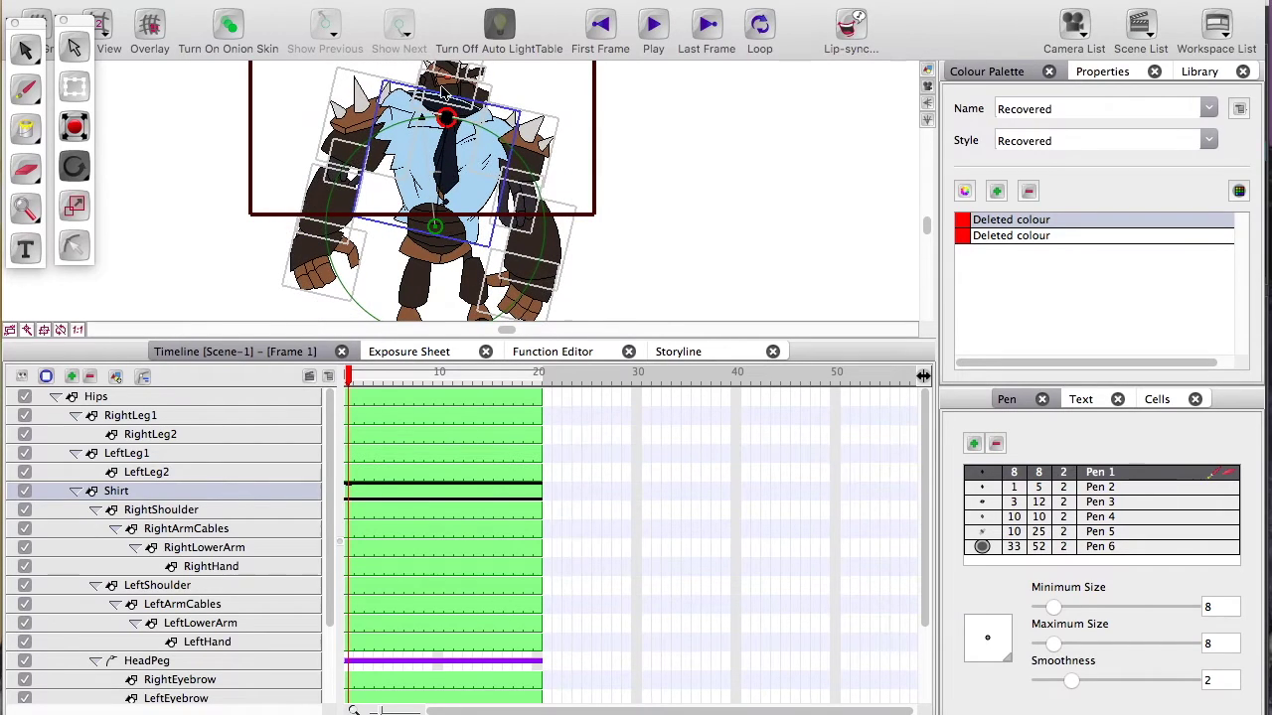
{"action": "key", "text": "ctrl+z"}
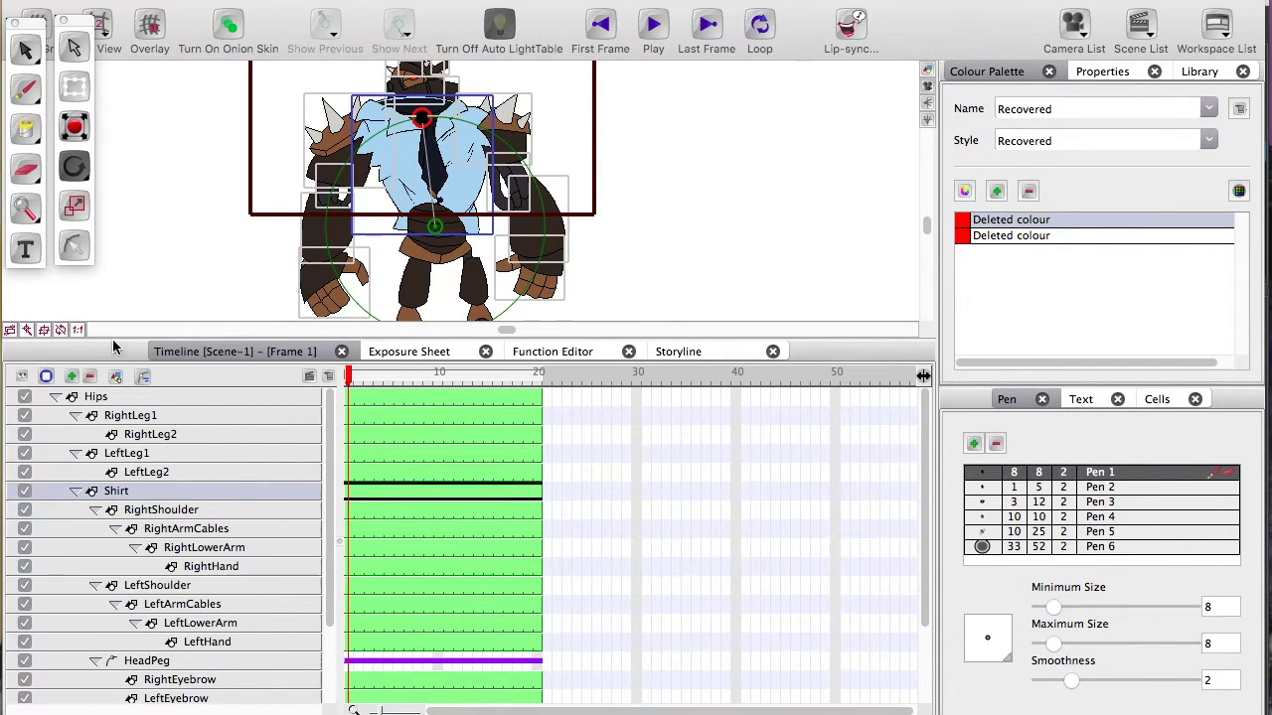
Enlarge the camera view and zoom in on the robot's torso and lower head
{"action": "left_click_drag", "start_coordinate": [112, 340], "coordinate": [137, 489]}
{"action": "left_click_drag", "start_coordinate": [173, 376], "coordinate": [297, 355]}
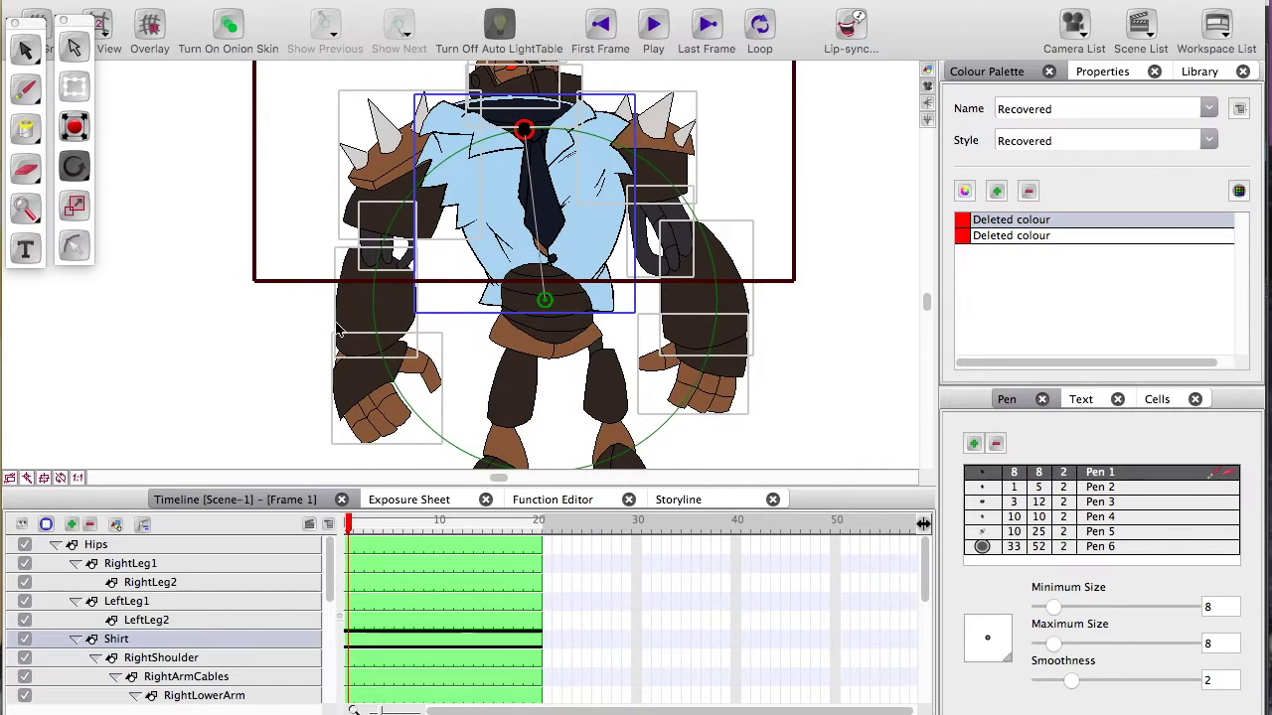
{"action": "key", "text": "2"}
{"action": "left_click_drag", "start_coordinate": [423, 247], "coordinate": [309, 347]}
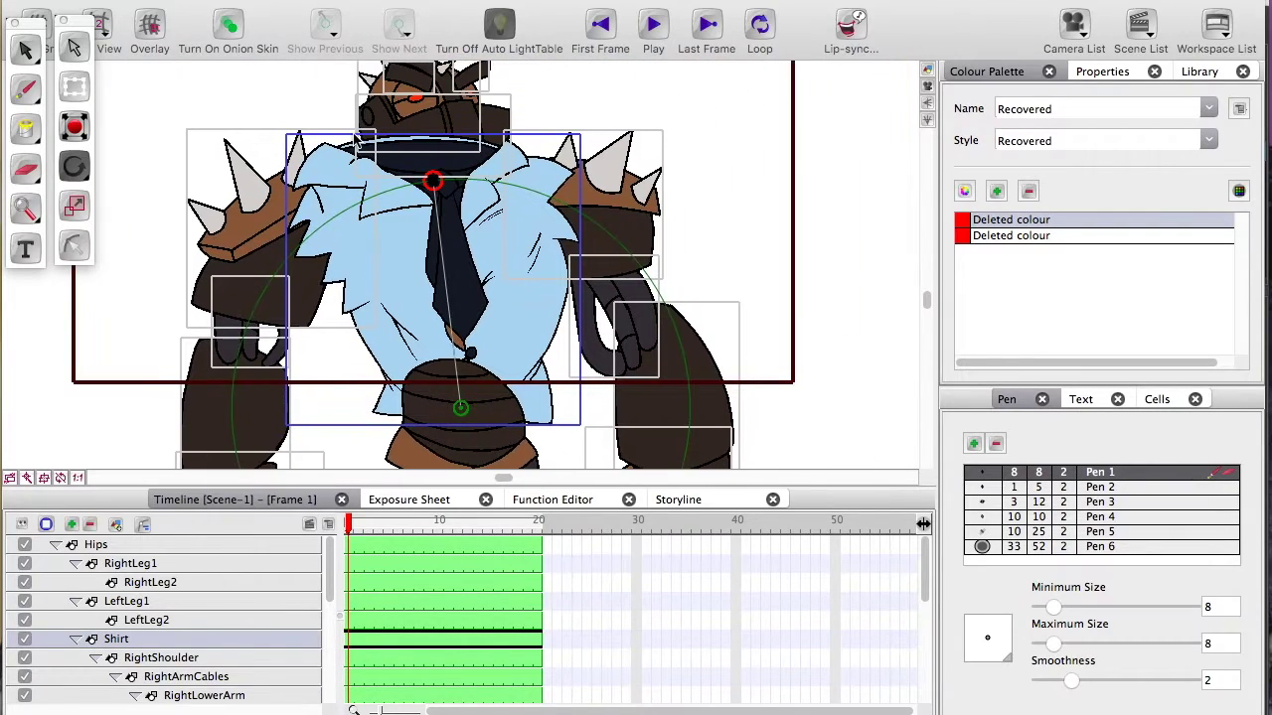